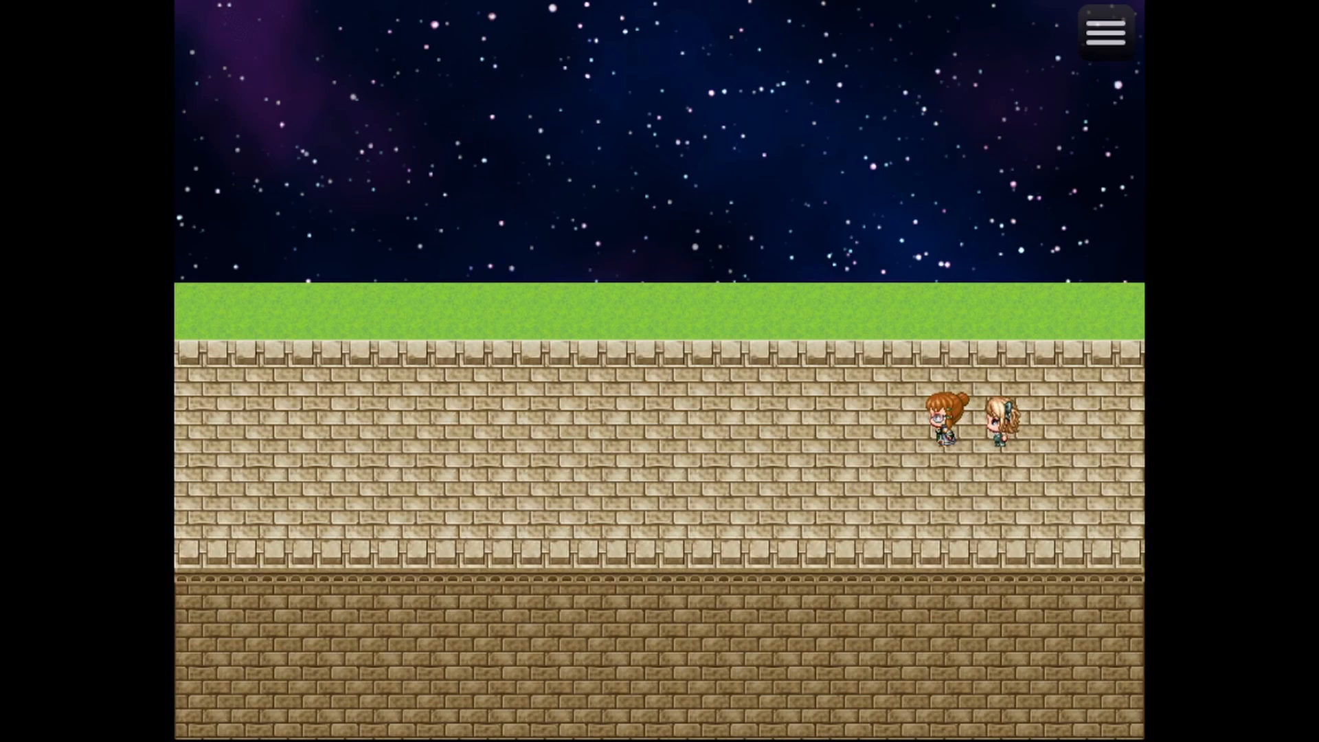
- Exit the full-screen playtest, close it, and save the project
key(F4)
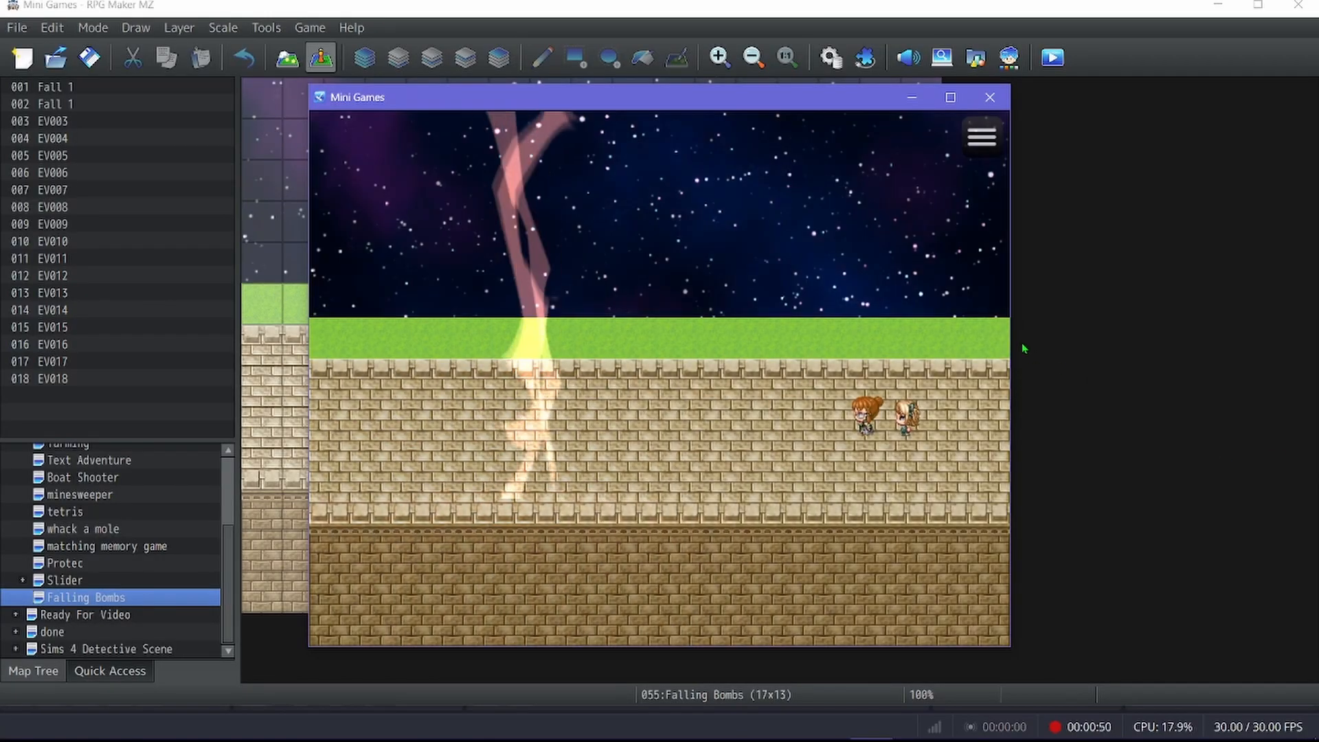
click(992, 100)
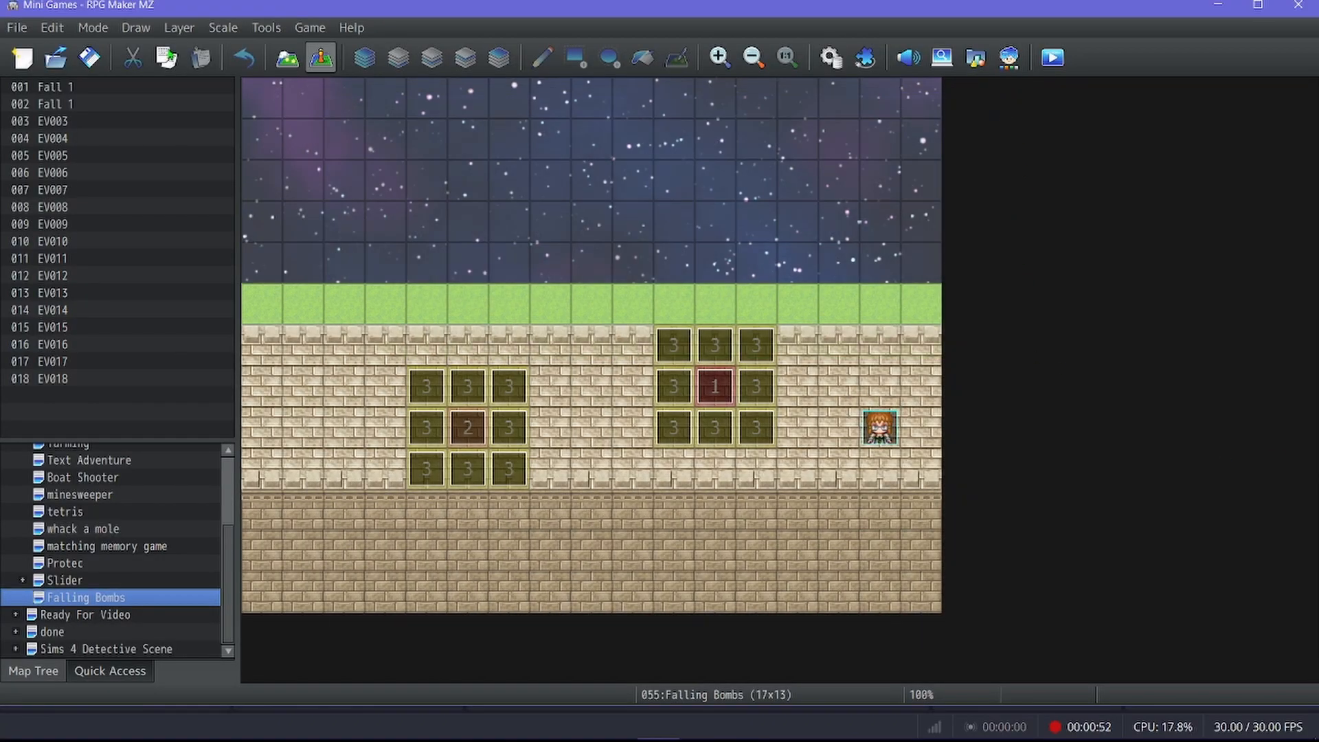
click(90, 58)
- Show the painted region IDs on the Falling Bombs map at 125% zoom, and save the project
click(287, 58)
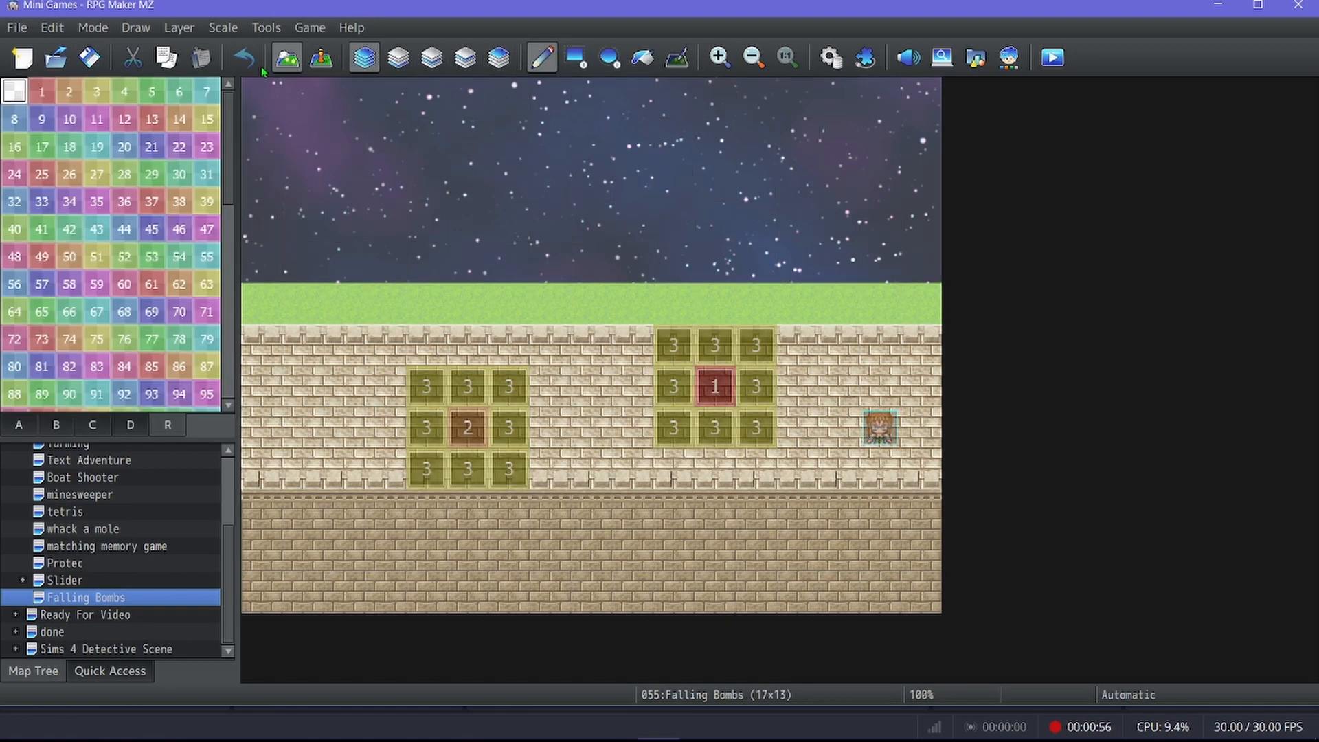
click(720, 60)
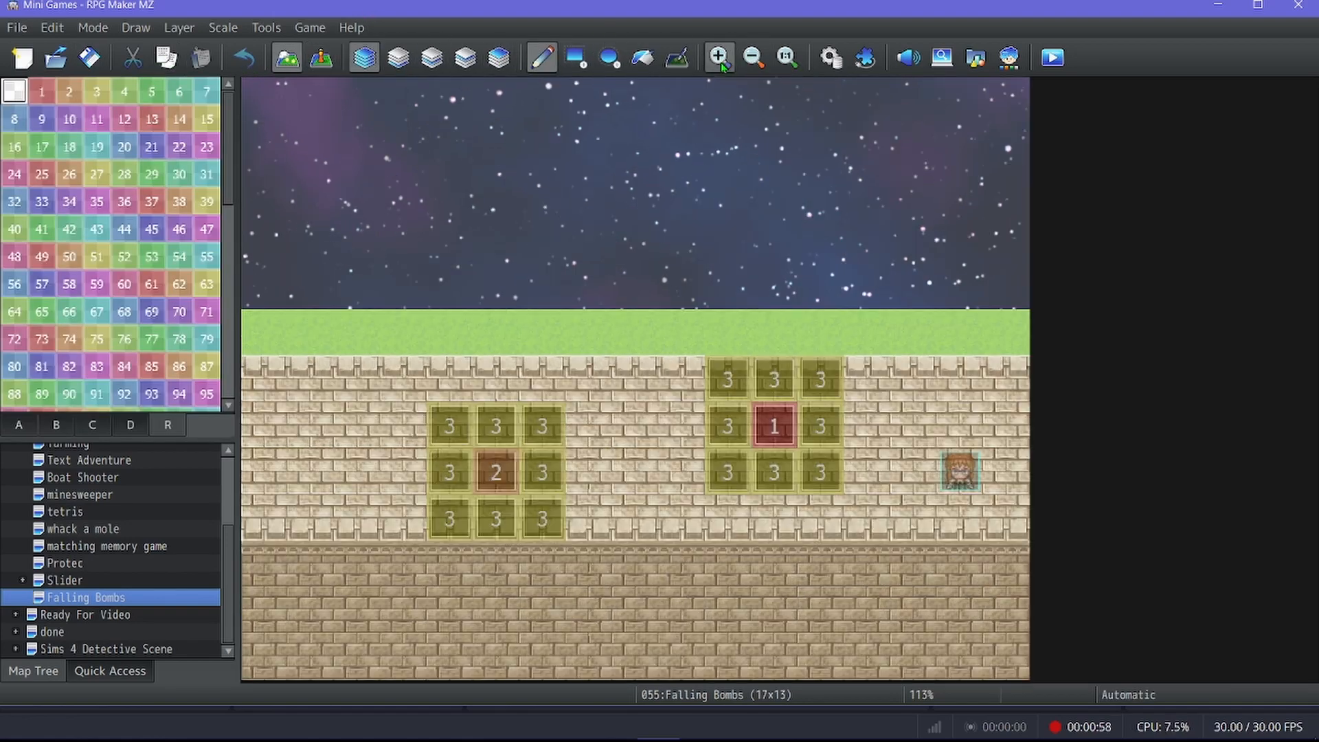
click(720, 61)
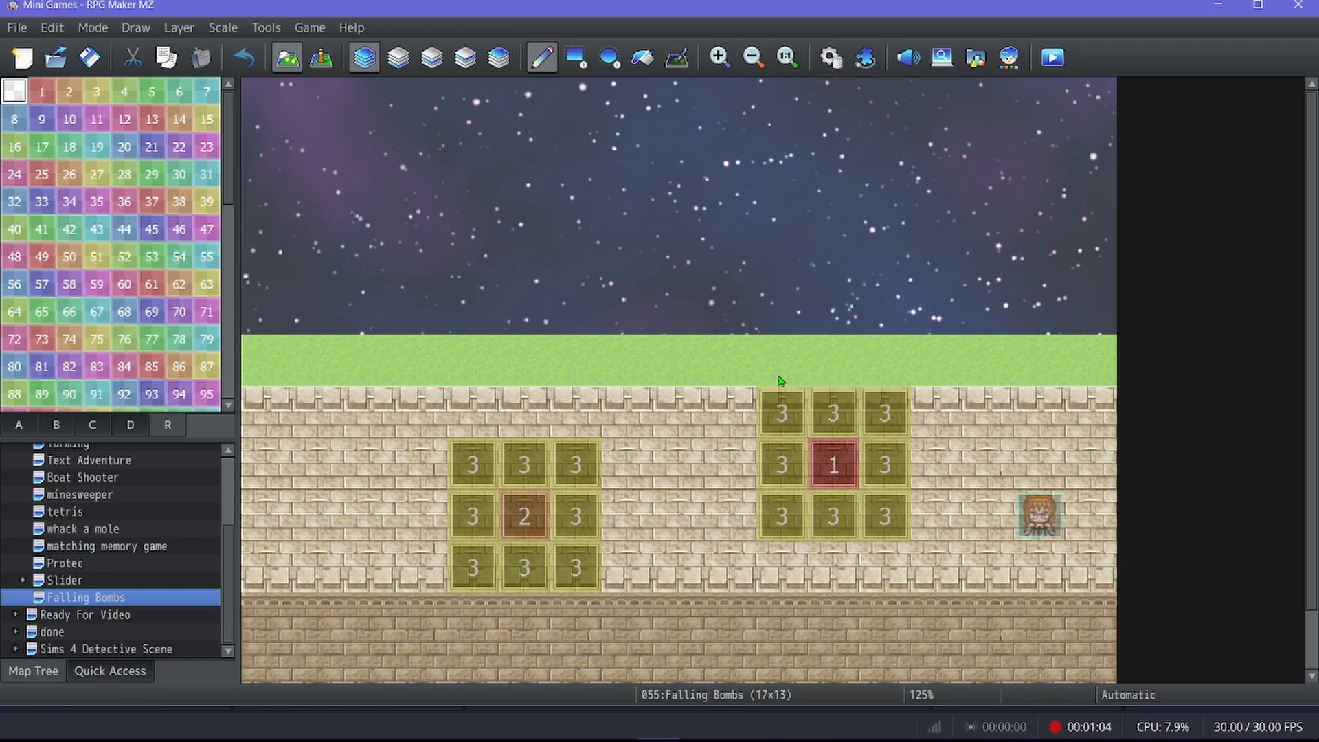
click(89, 59)
- Review the common event call in event EV011 on the upper-left tile around region 2, and close the event
click(320, 58)
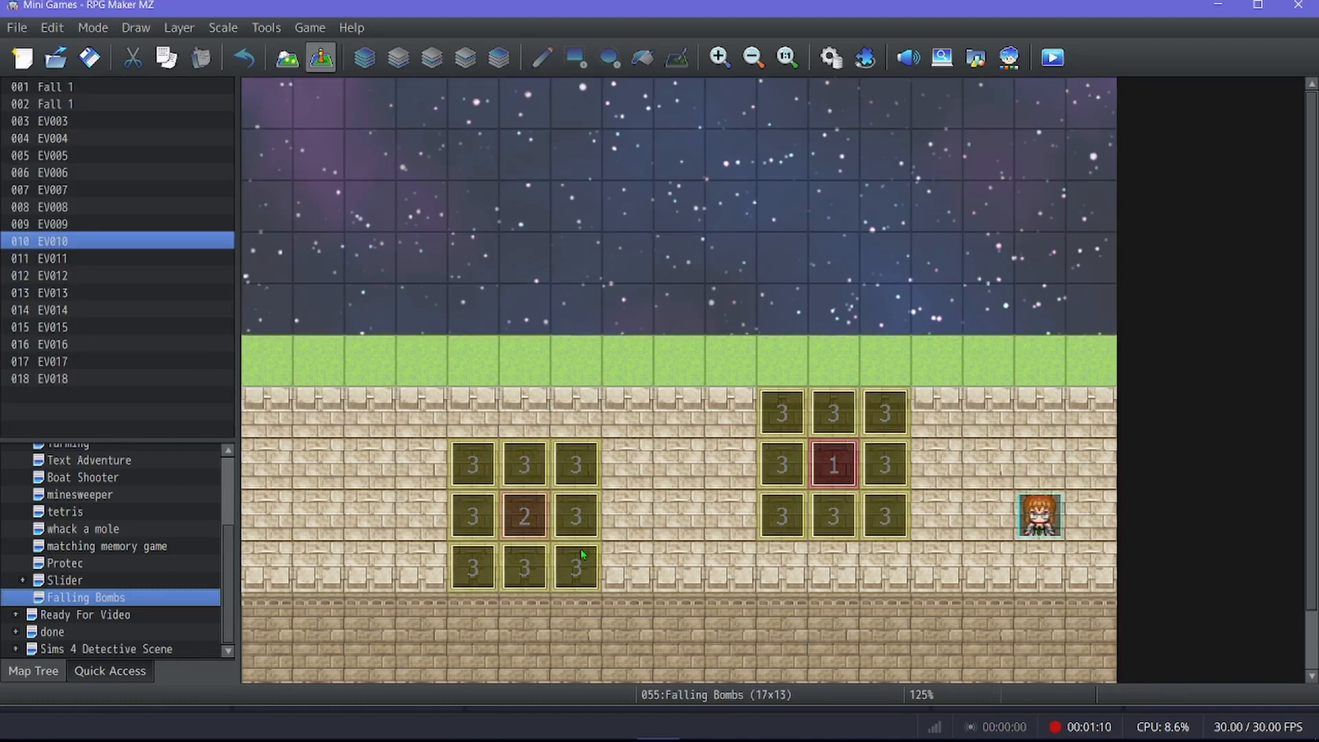
double_click(473, 462)
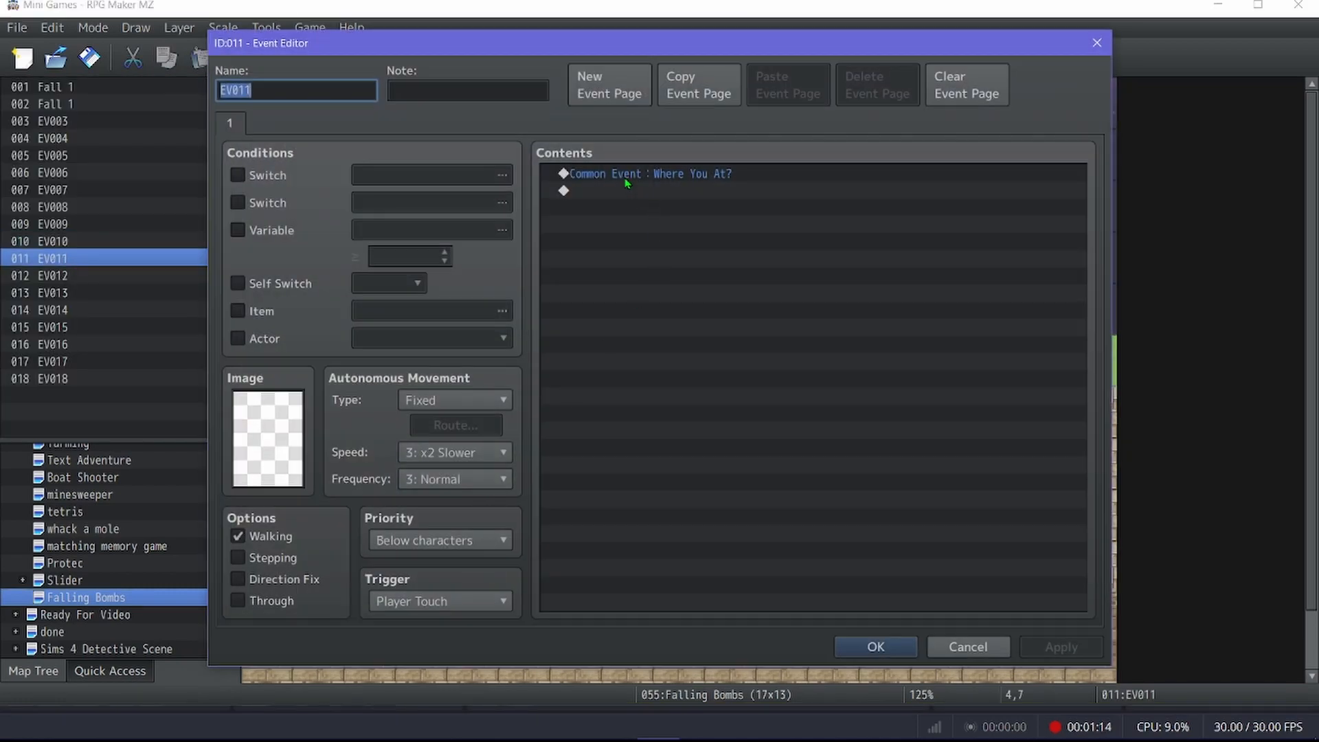
click(626, 176)
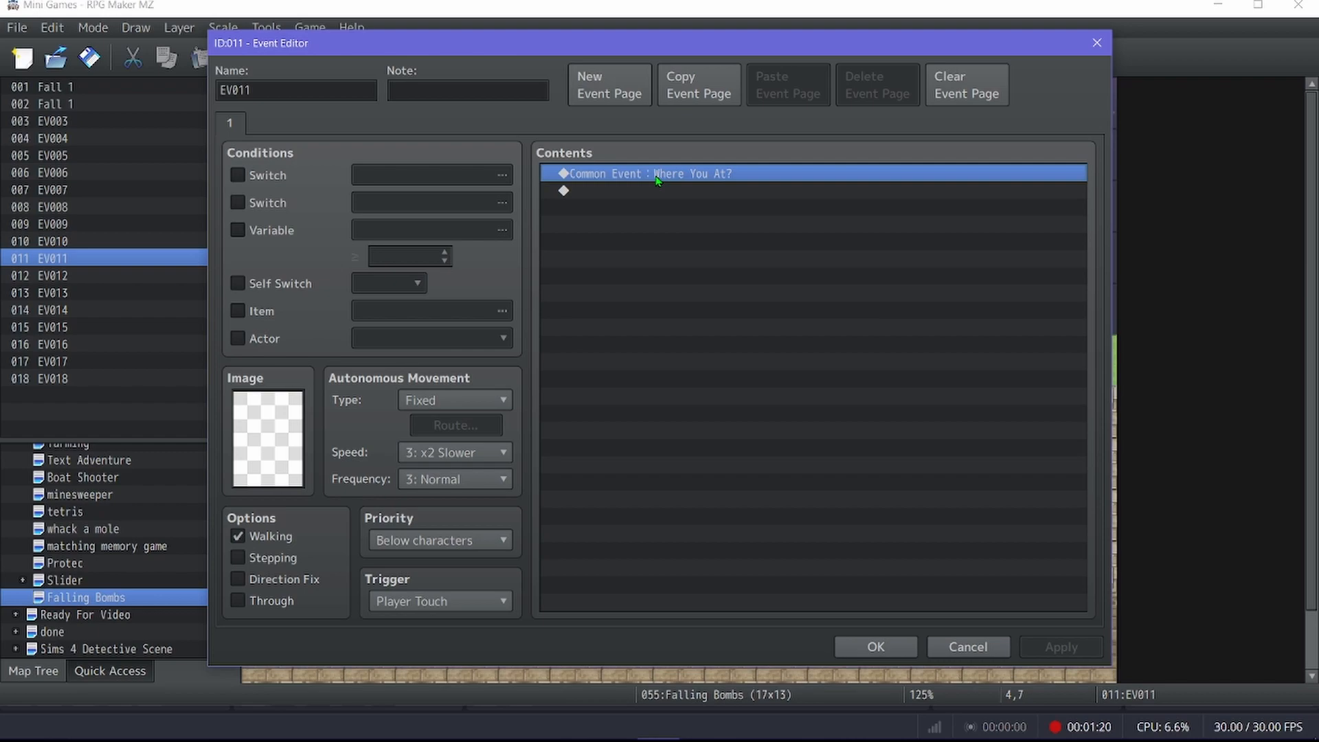
click(872, 647)
- Review the Where You At? common event in the database, focusing on its Get Location Info command
click(831, 58)
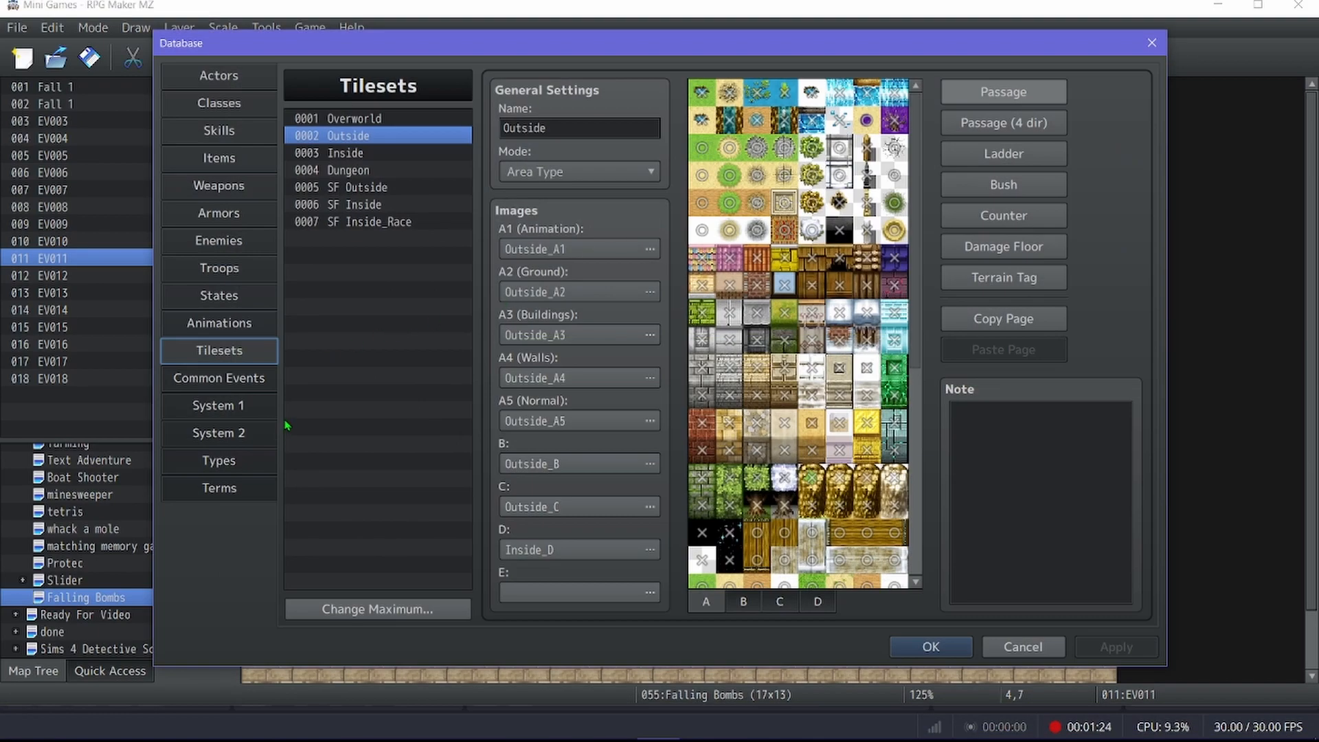
click(237, 387)
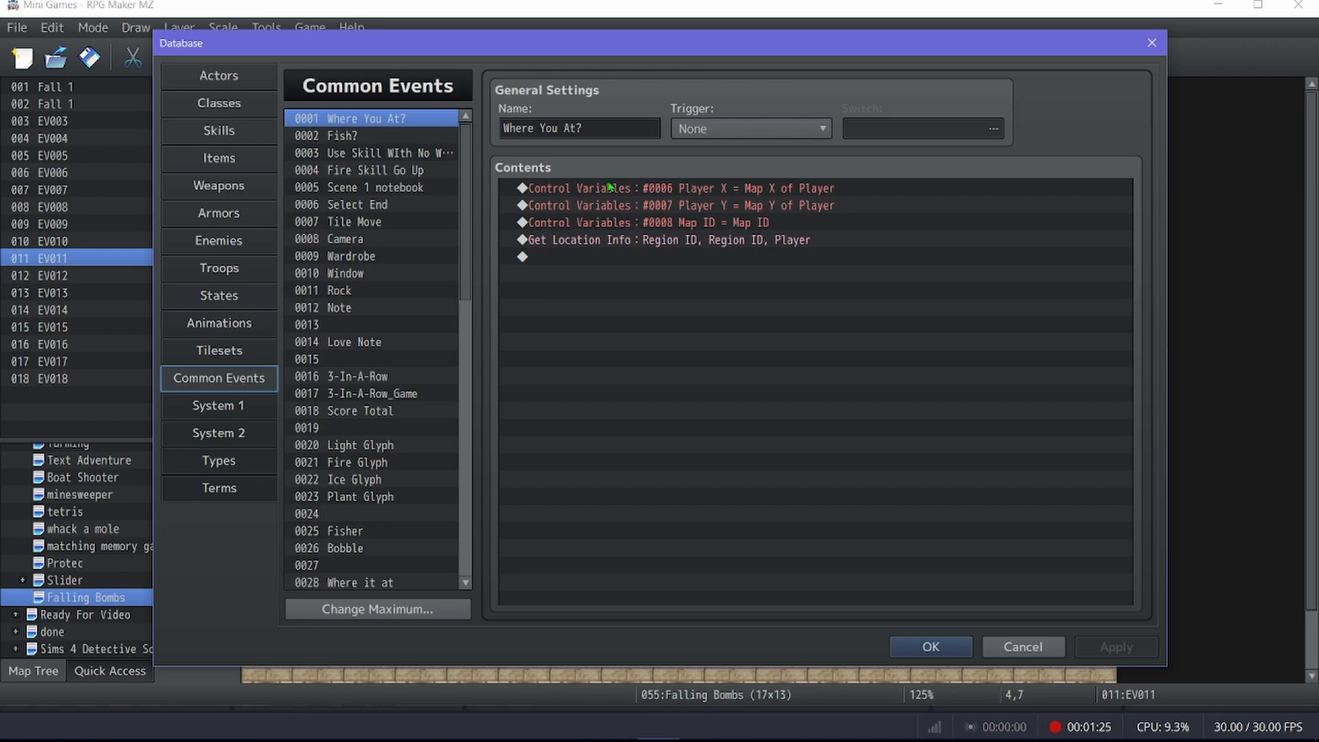
click(625, 245)
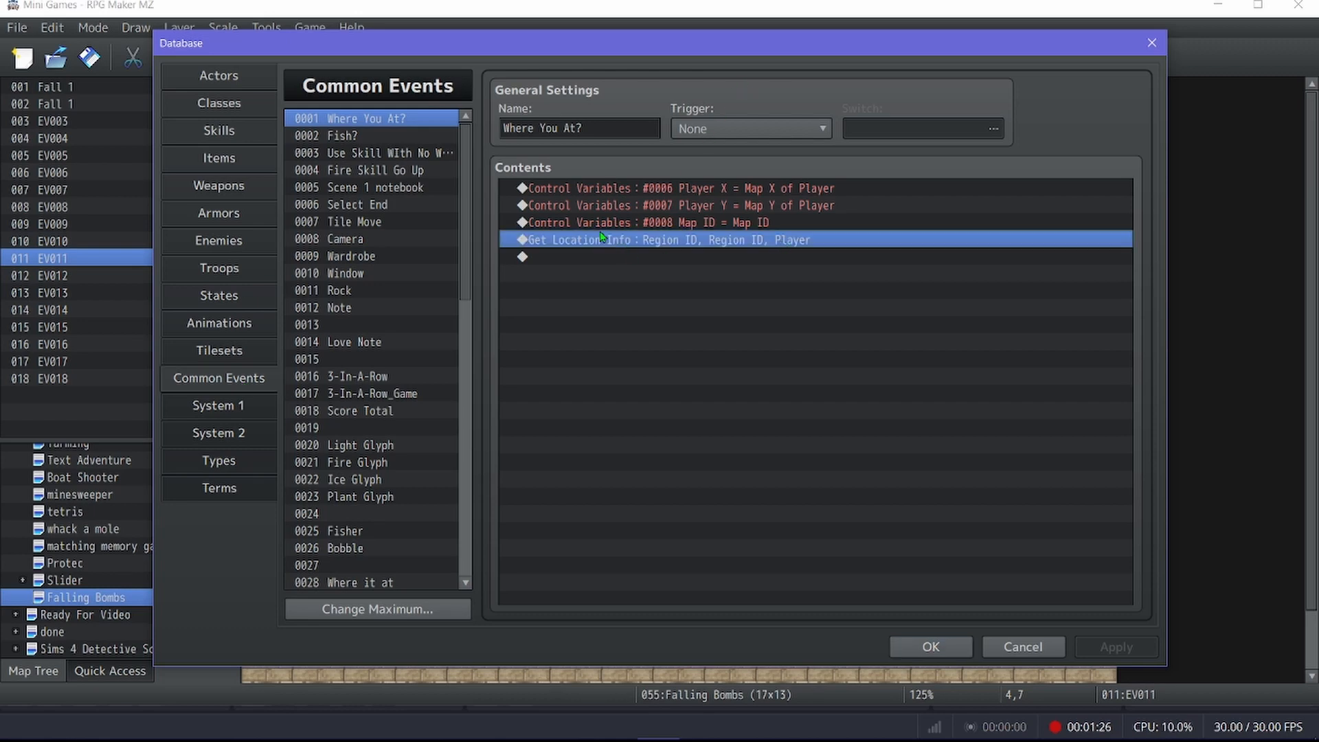
click(934, 644)
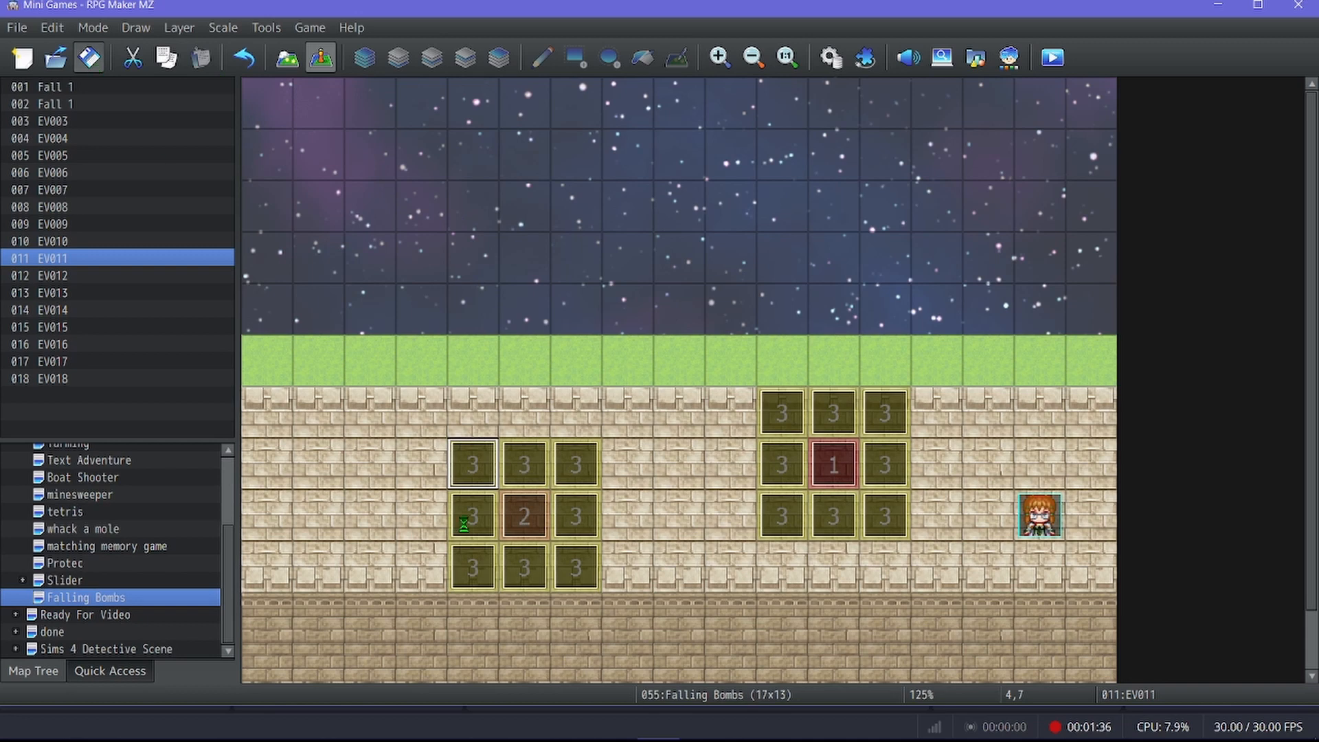
- Check the events on the region 1 tile and on the tiles surrounding region 2, saving the project along the way
click(839, 458)
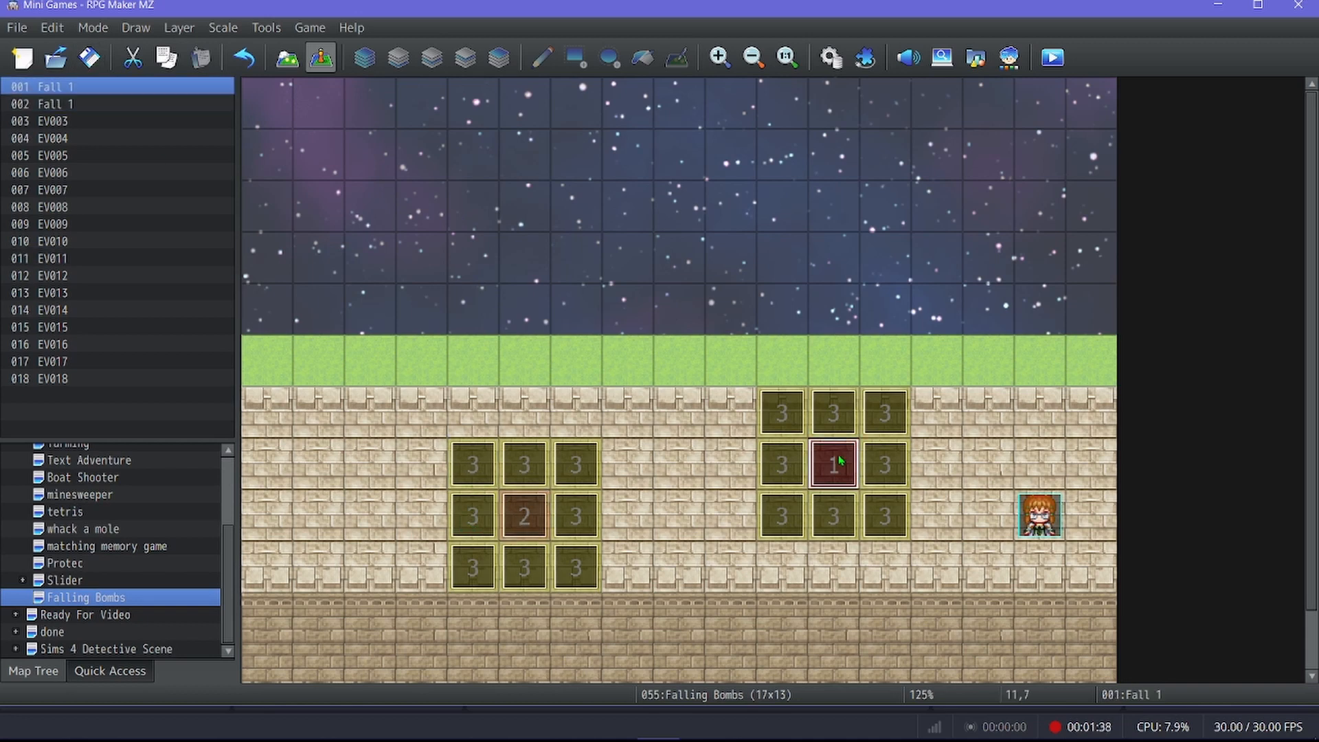
click(506, 474)
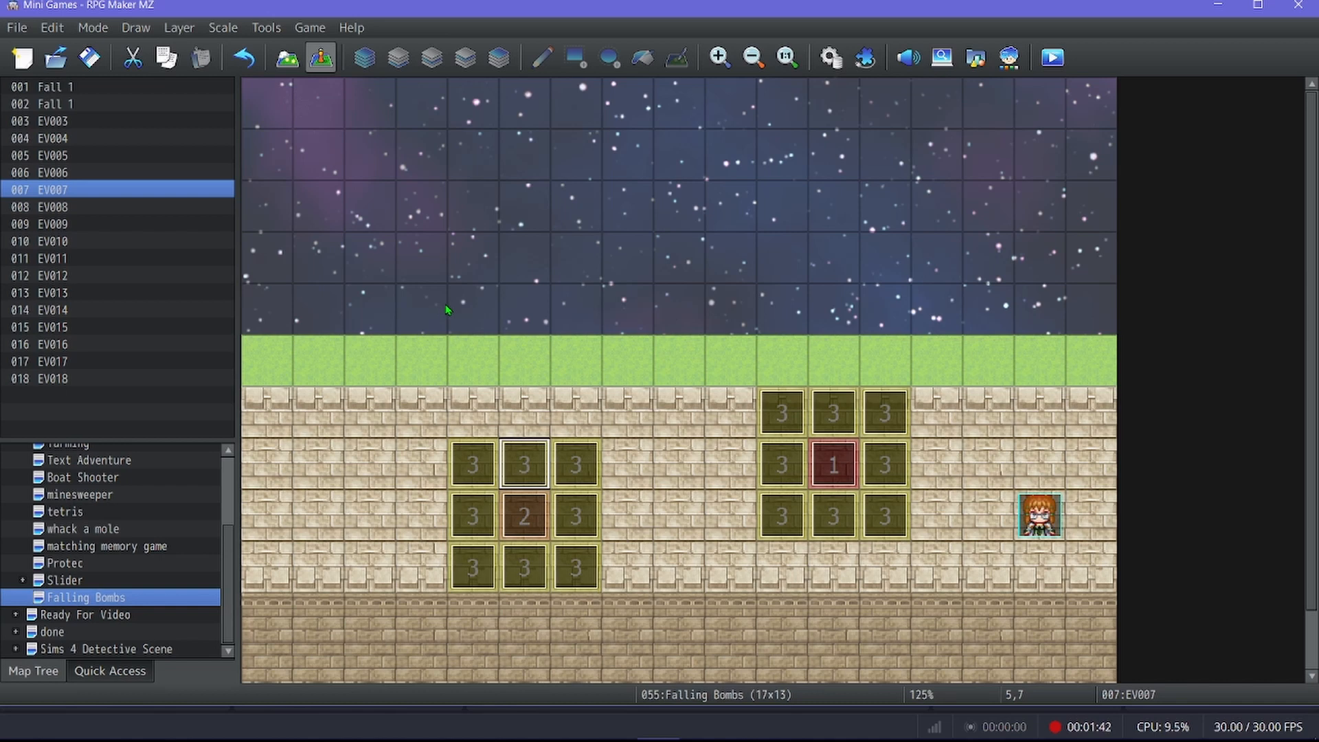
click(585, 478)
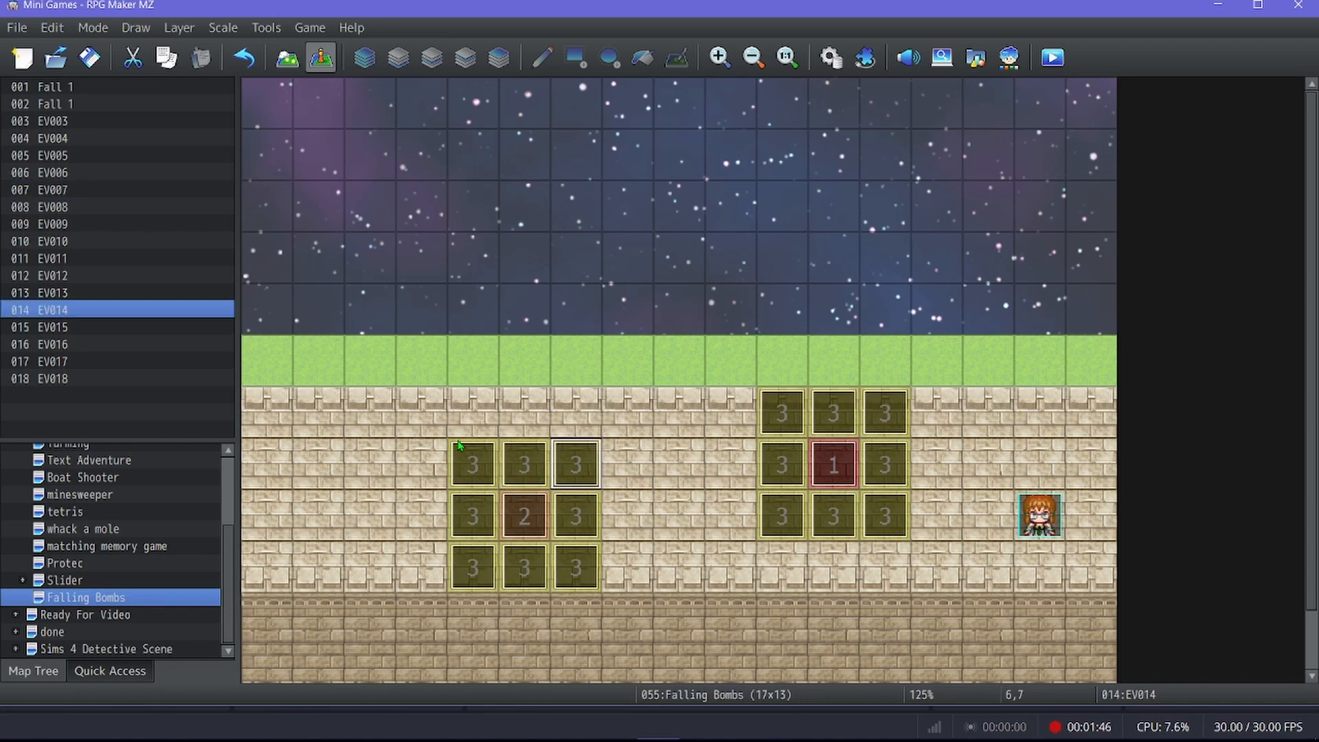
click(90, 58)
click(472, 478)
click(575, 570)
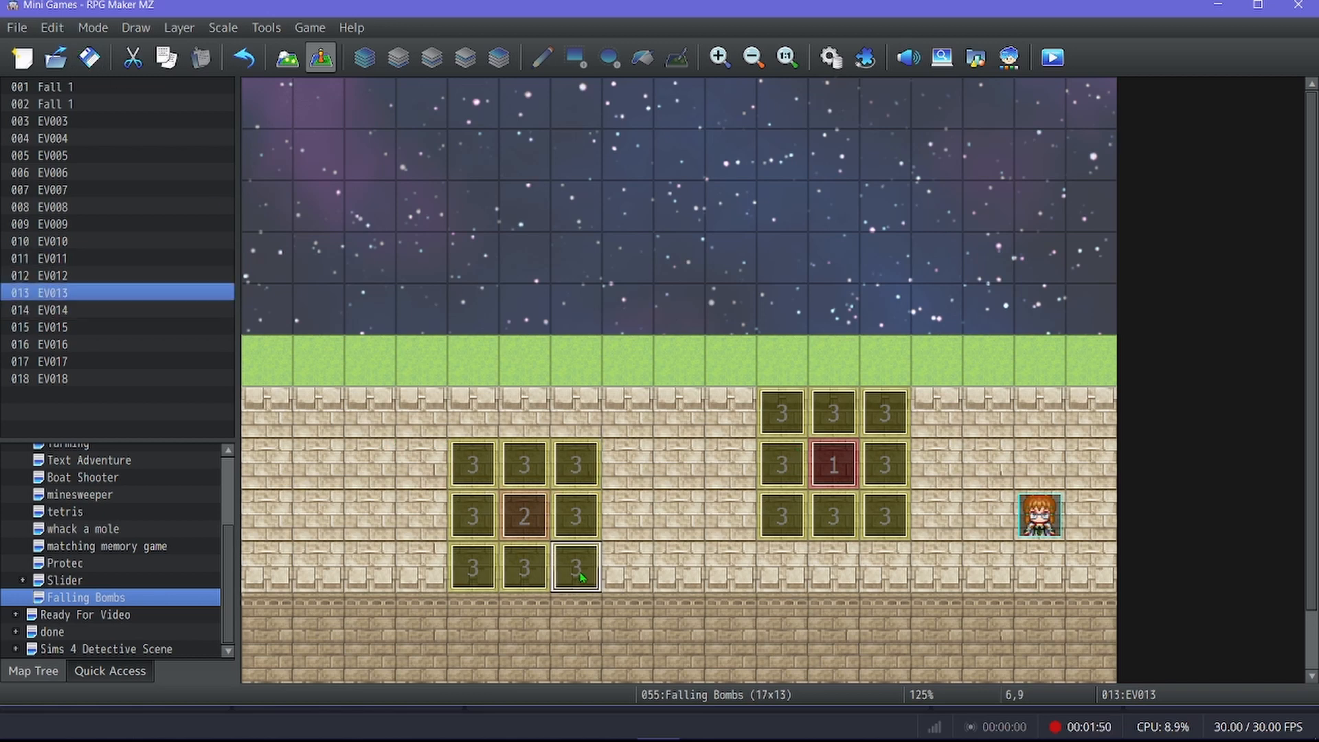
- Open the Fall 1 event on the region 1 tile and examine how its first page randomizes Timer 1
double_click(839, 472)
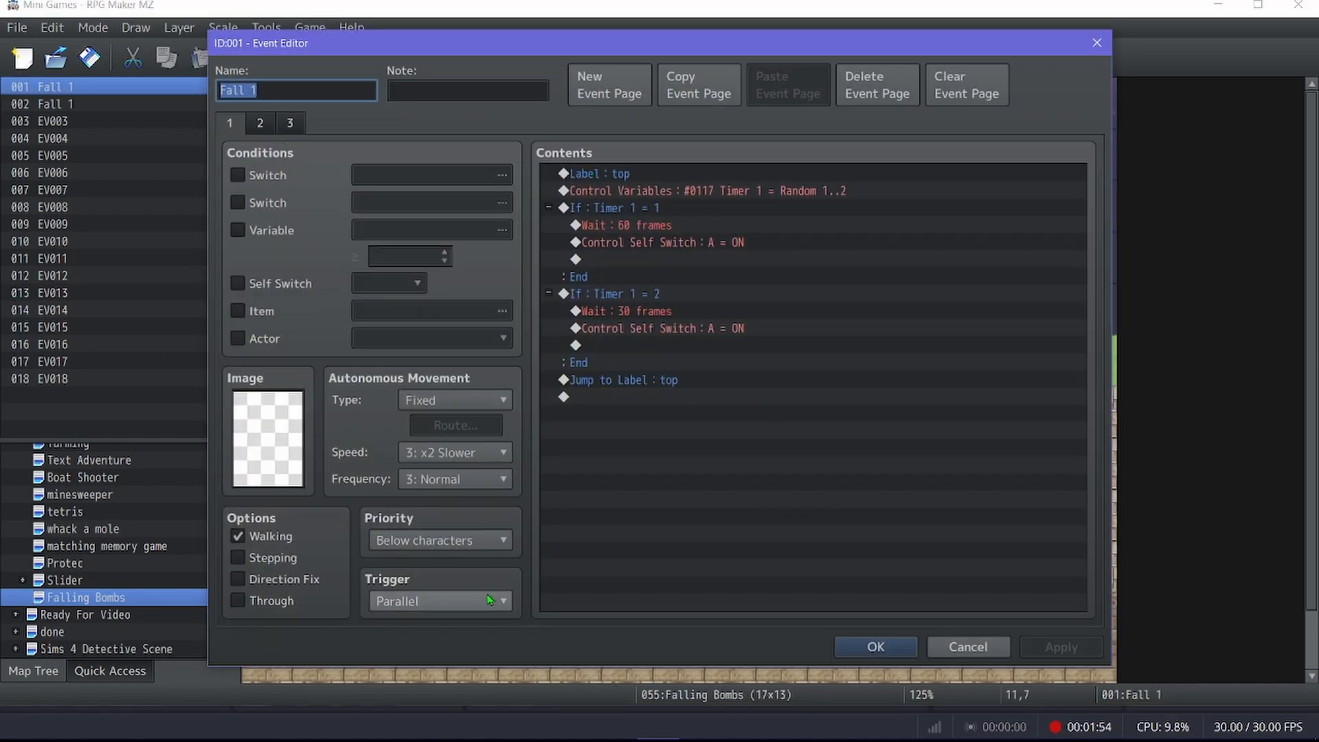
click(605, 177)
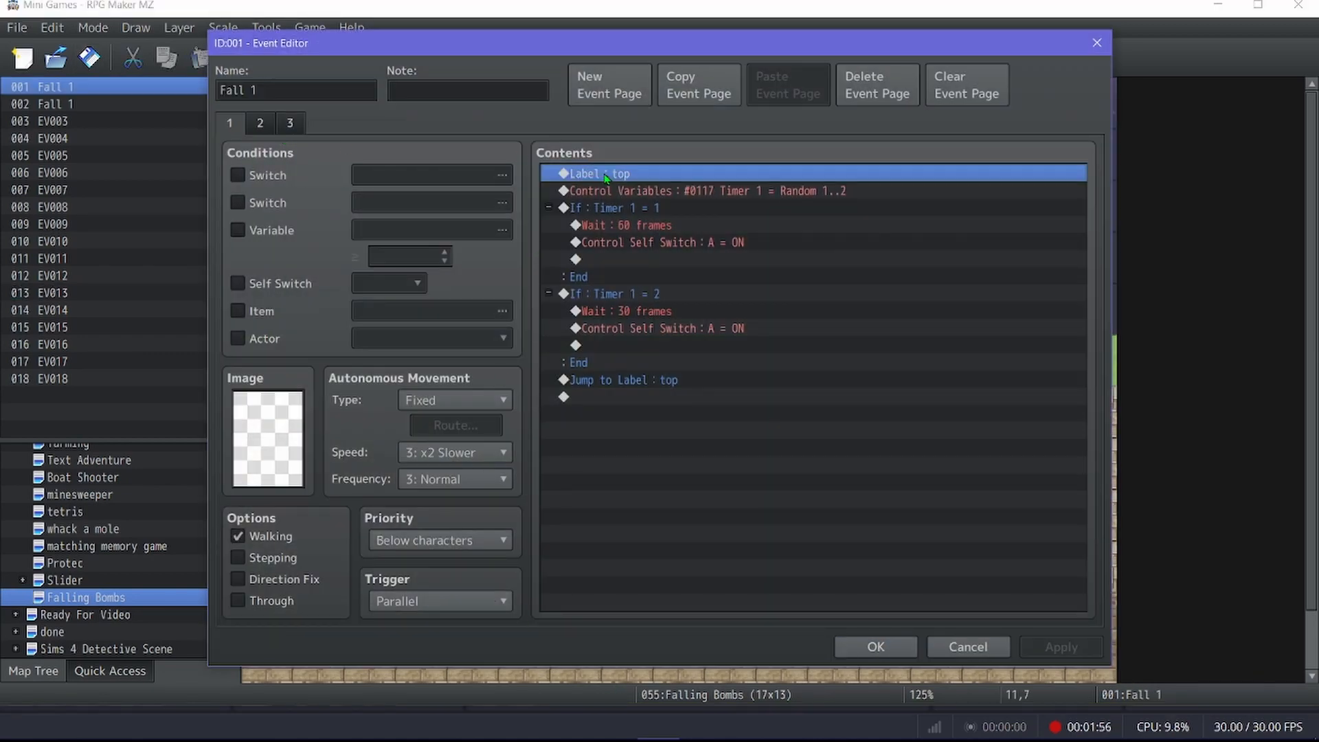
click(663, 206)
double_click(685, 184)
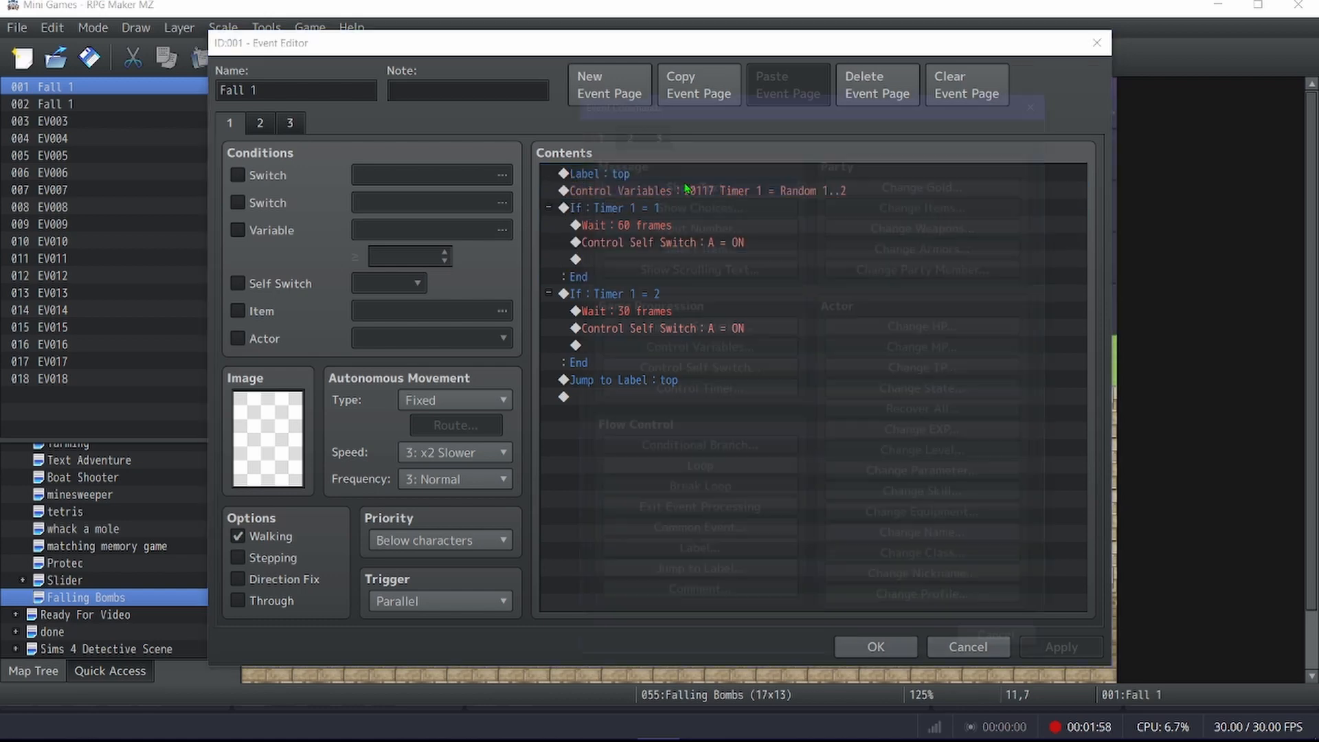
key(Escape)
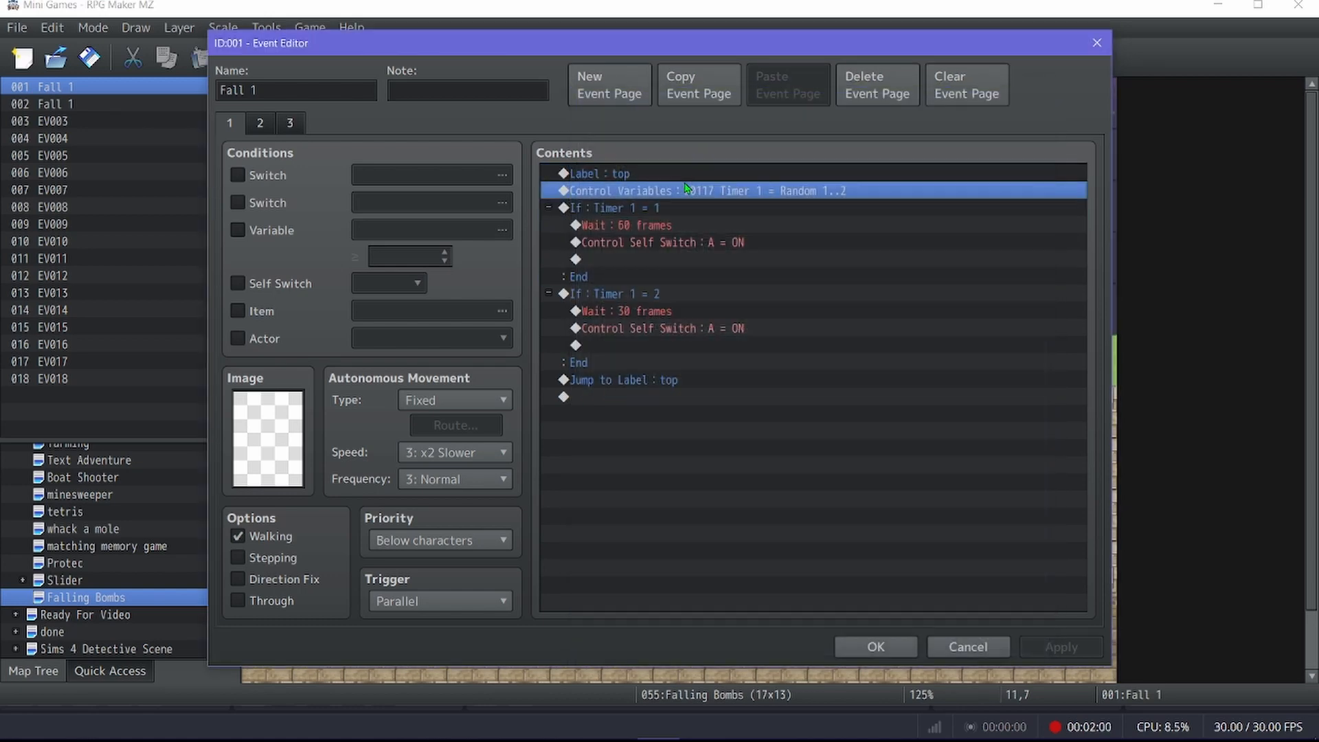
double_click(685, 190)
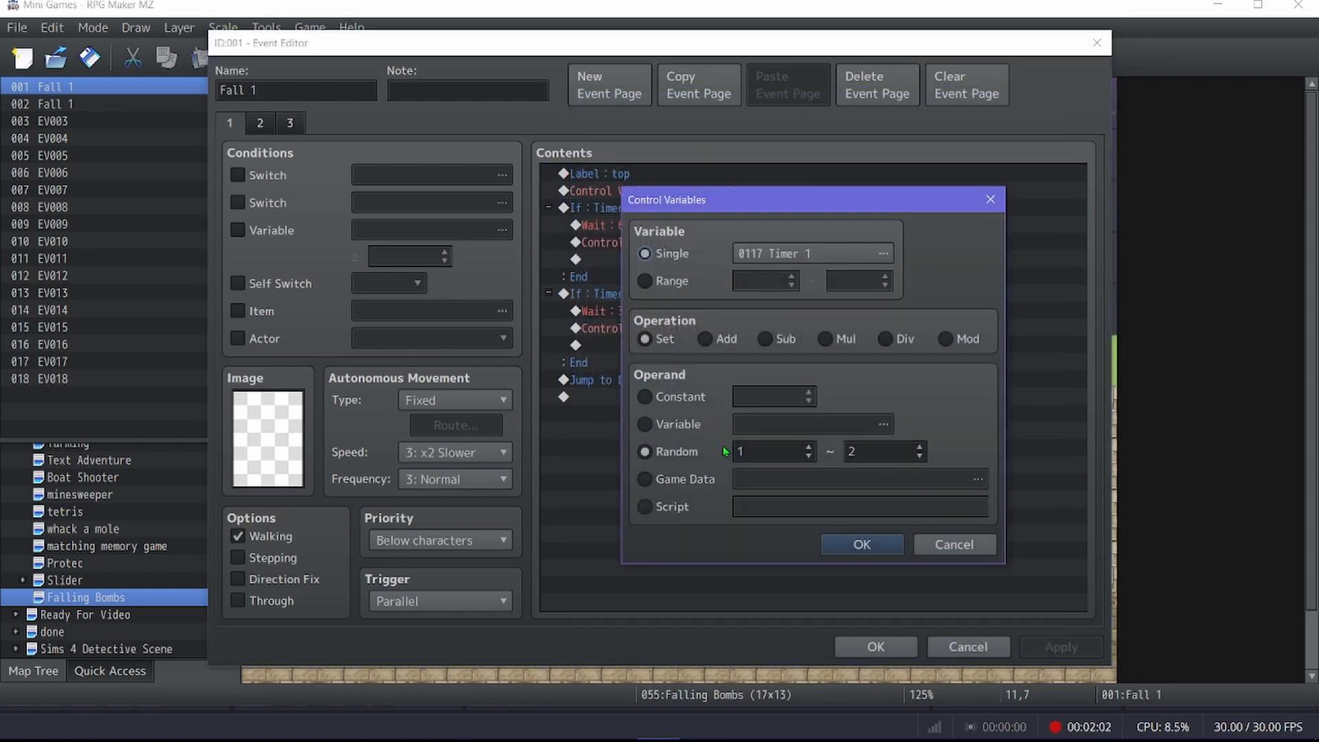
click(928, 541)
- Compare the Wait commands in the two Timer 1 branches on the event's first page
click(668, 227)
click(668, 312)
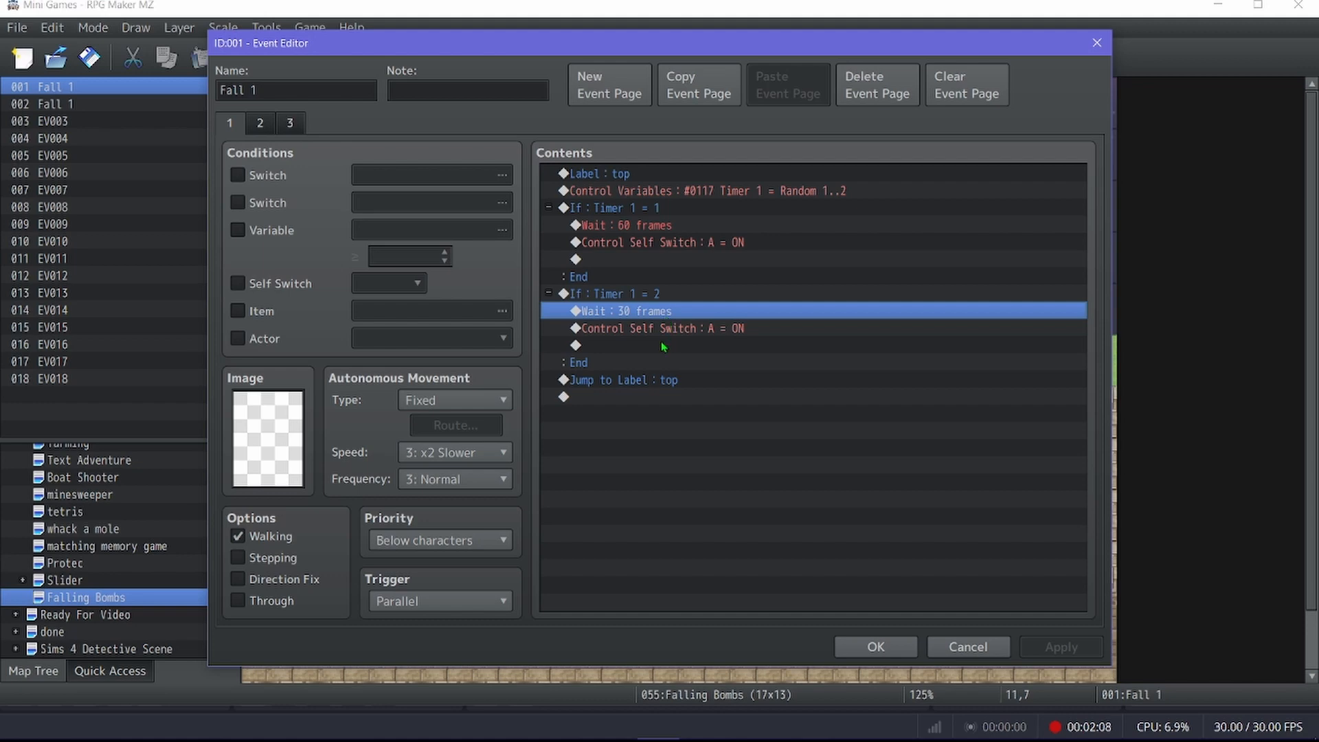
click(664, 228)
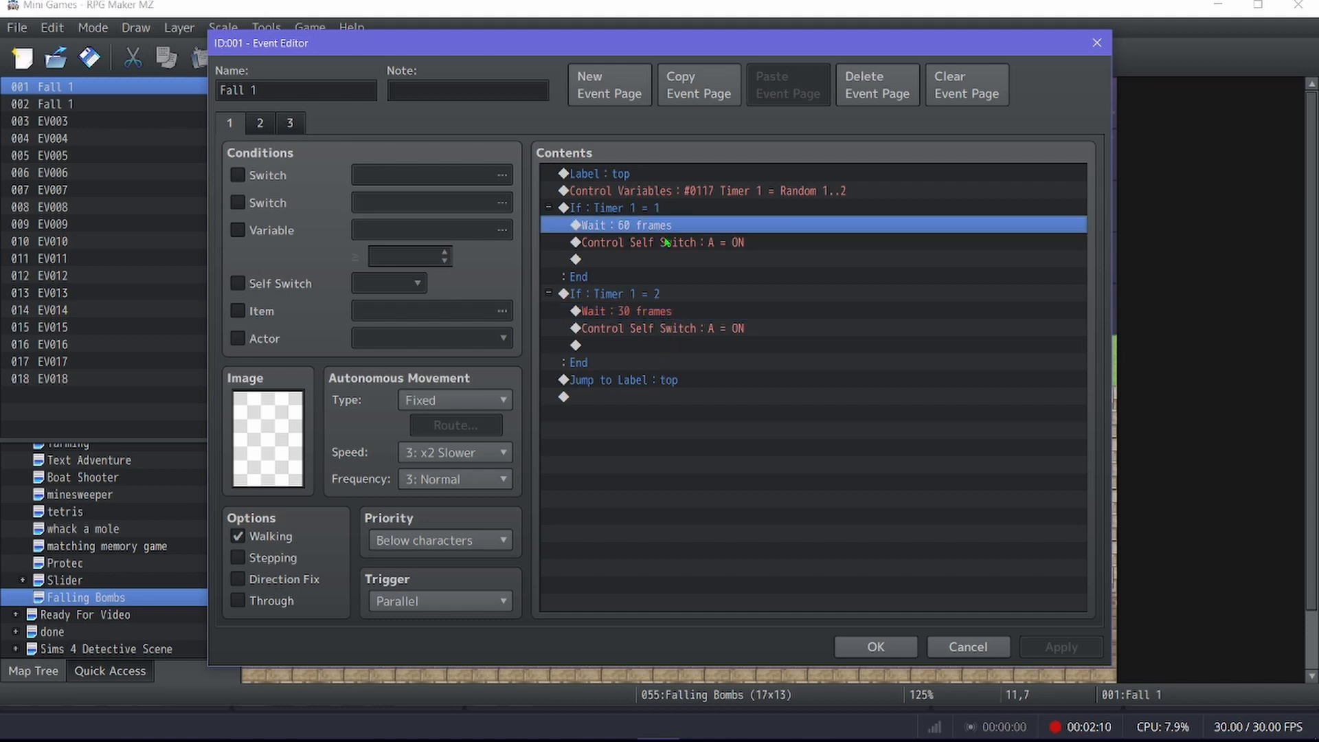
click(670, 310)
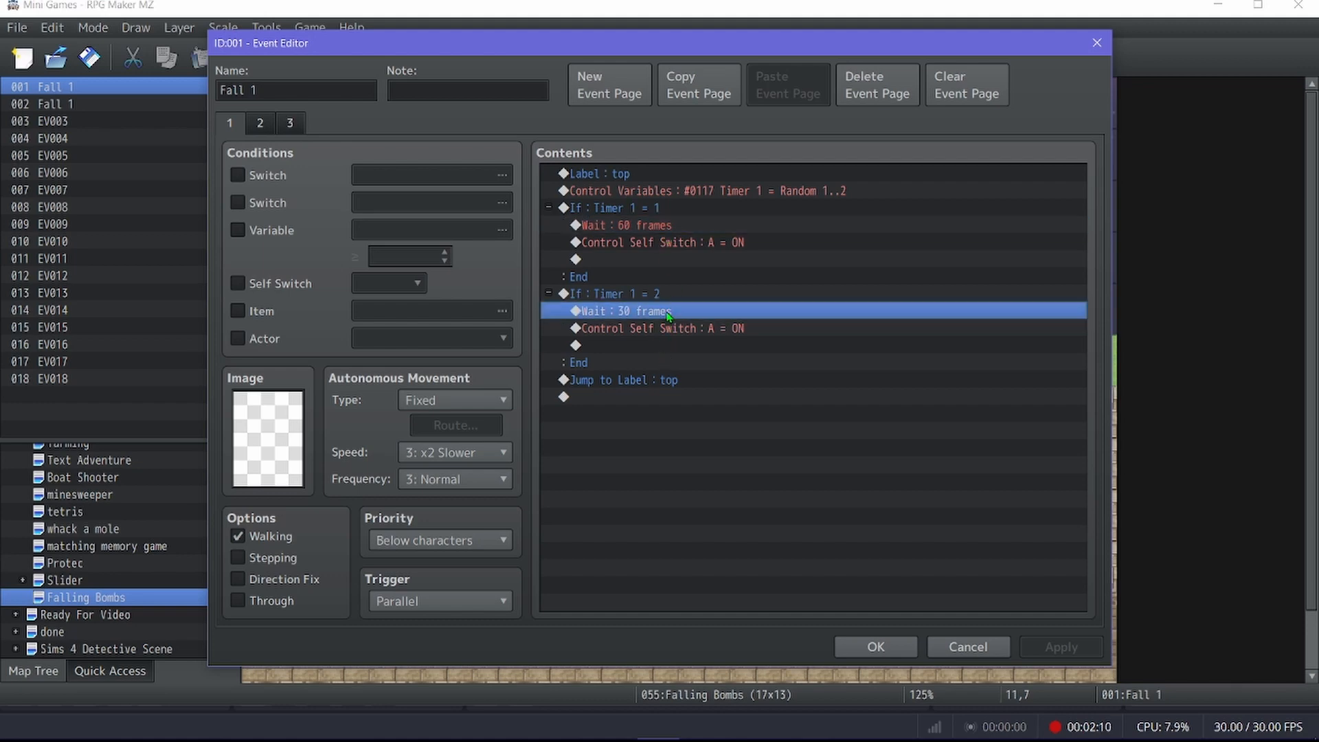
- Review the event's second page and the Region ID condition on its third page, and close the event
click(261, 125)
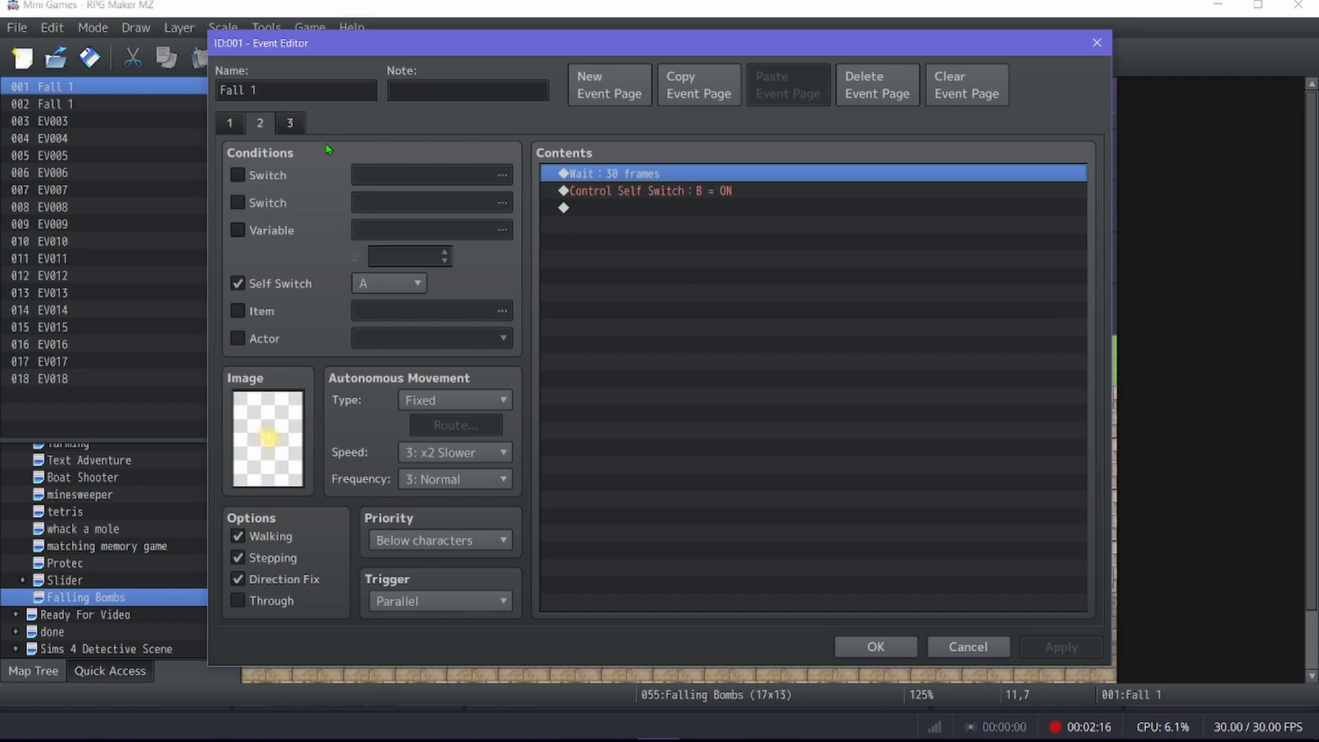
click(292, 125)
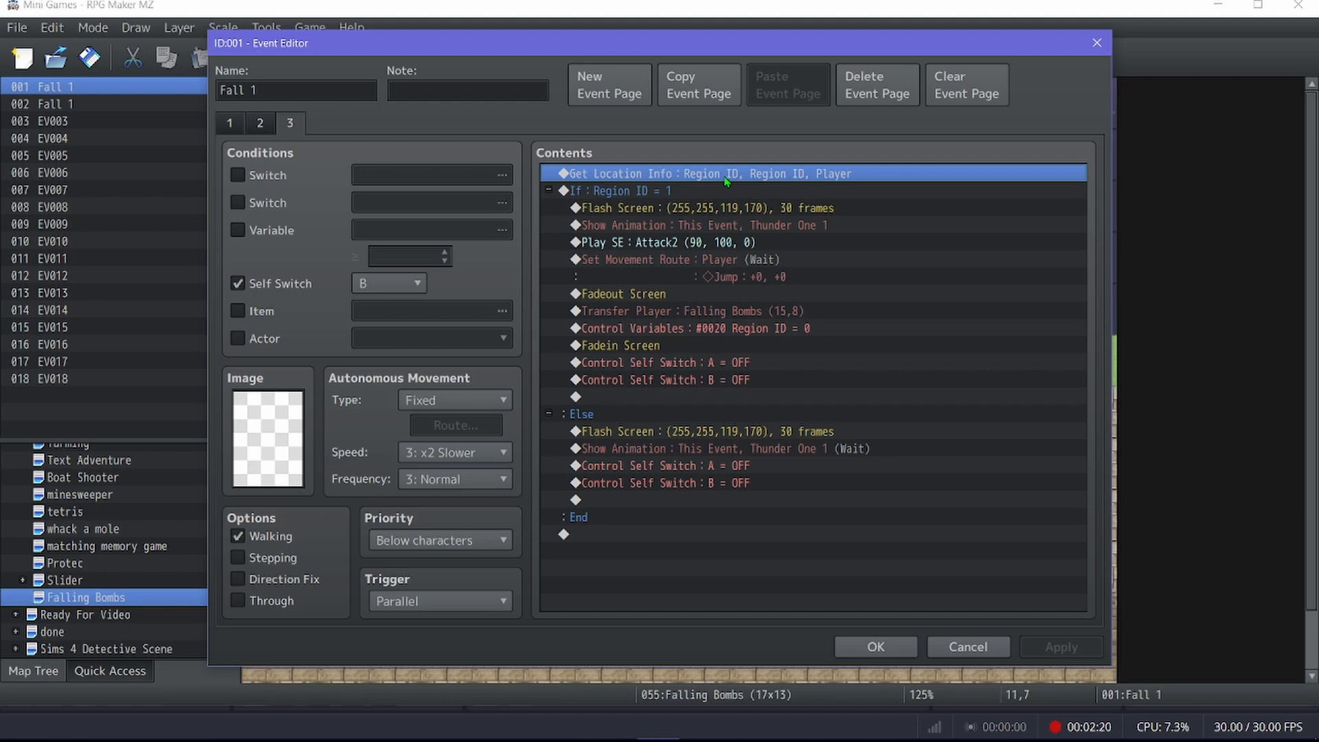
click(670, 196)
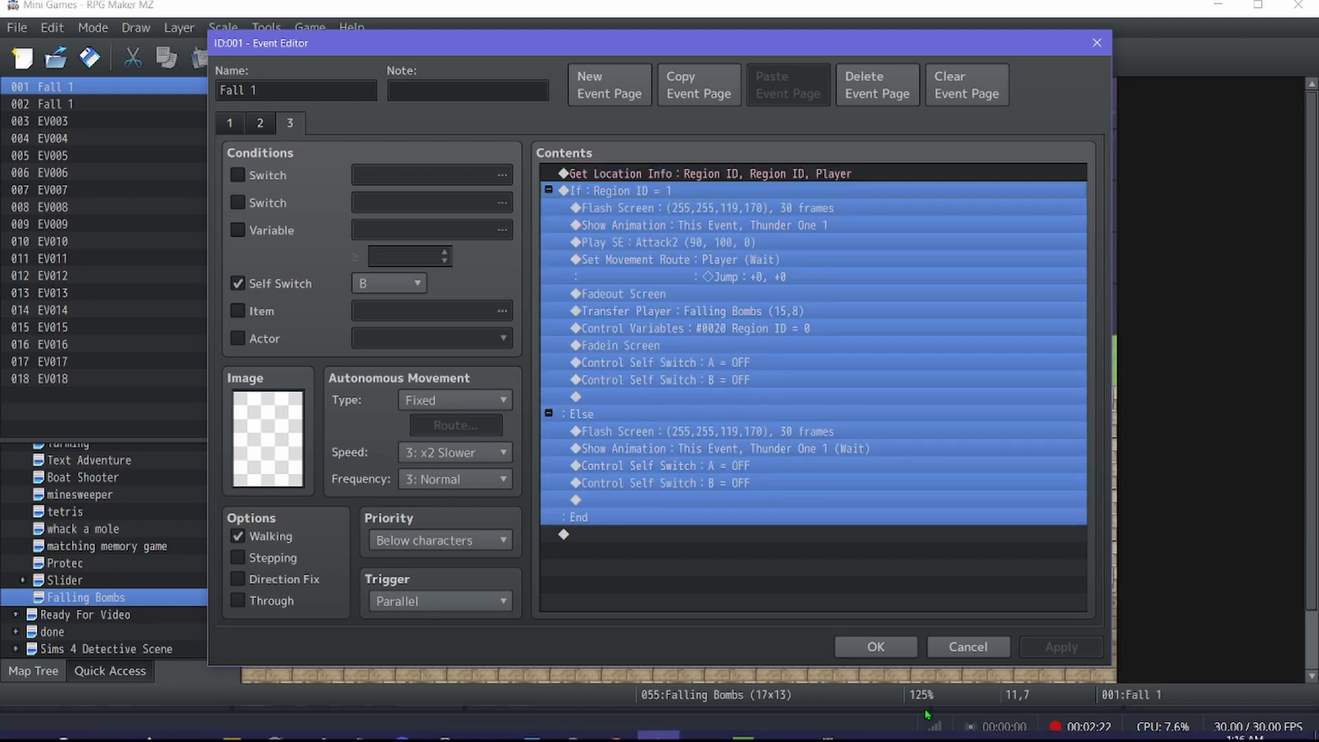
click(875, 646)
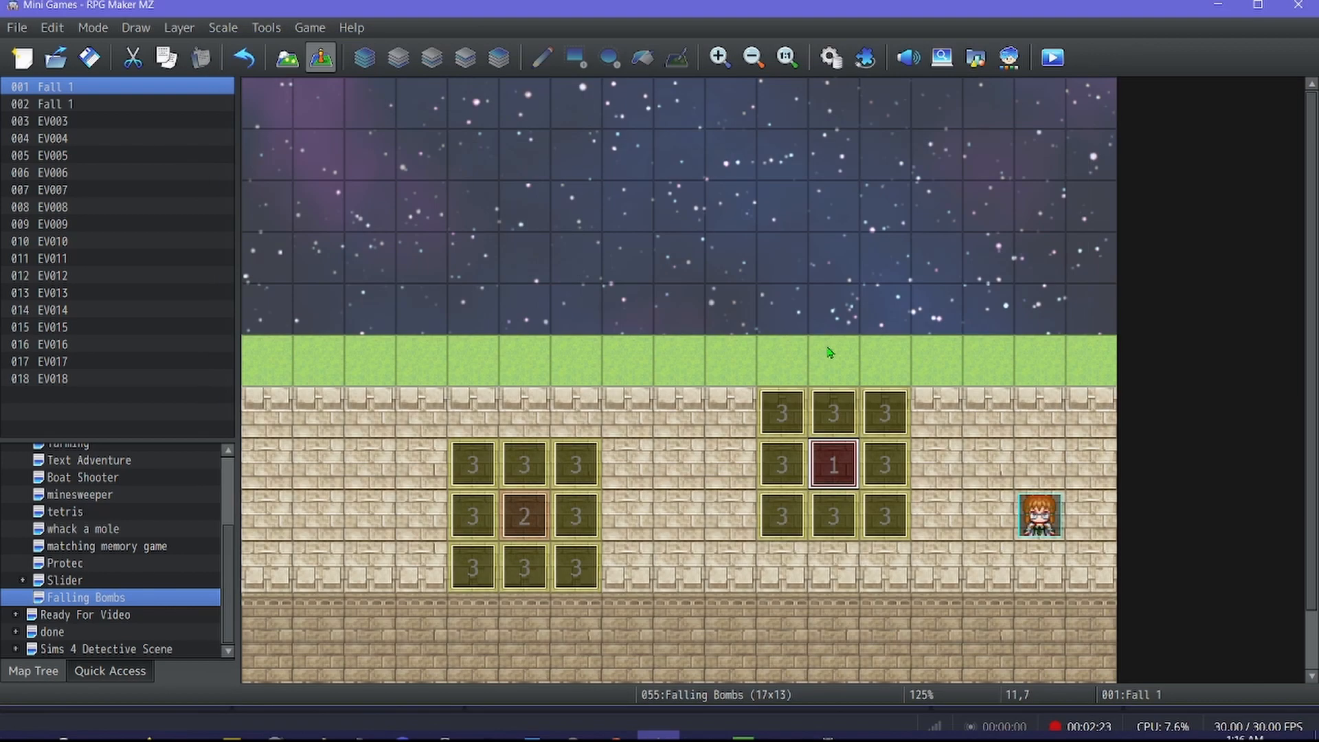
- Reopen the region 1 Fall 1 event and examine each command in the third page's Region ID = 1 branch
double_click(836, 467)
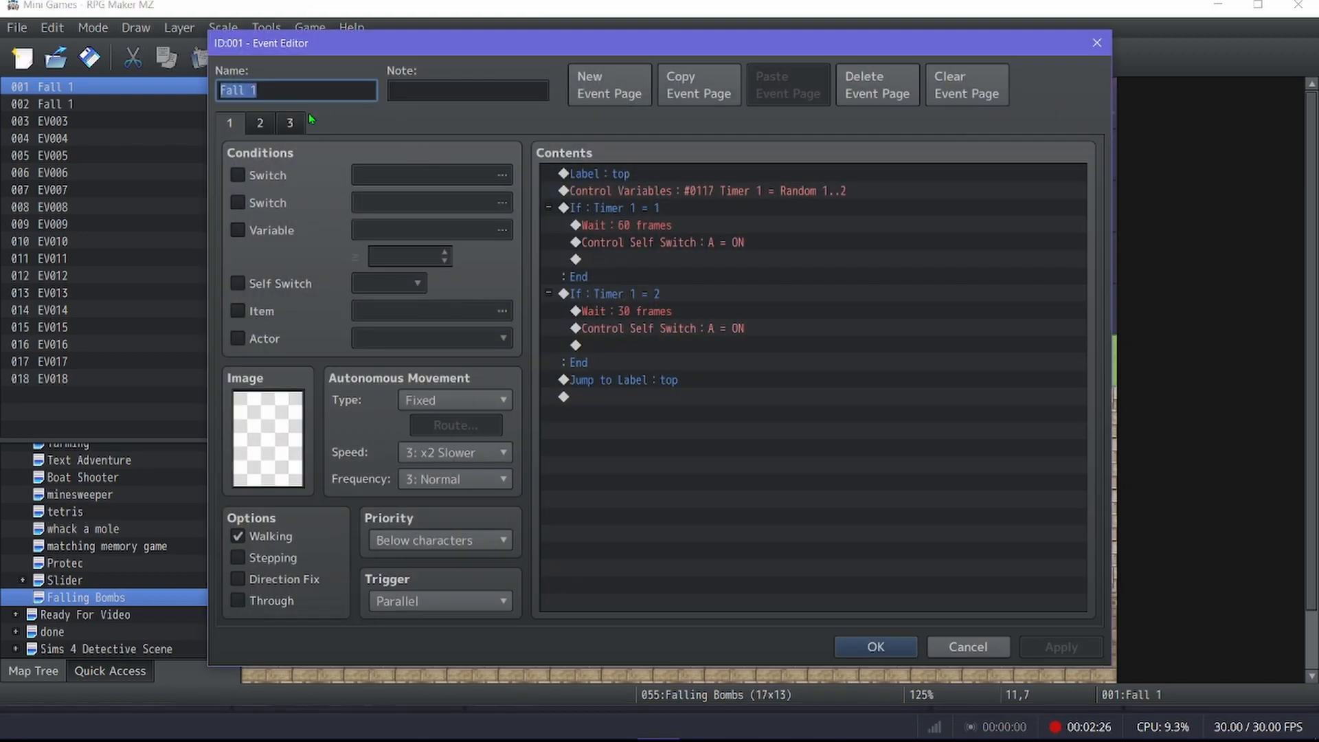
click(289, 122)
click(668, 208)
click(668, 242)
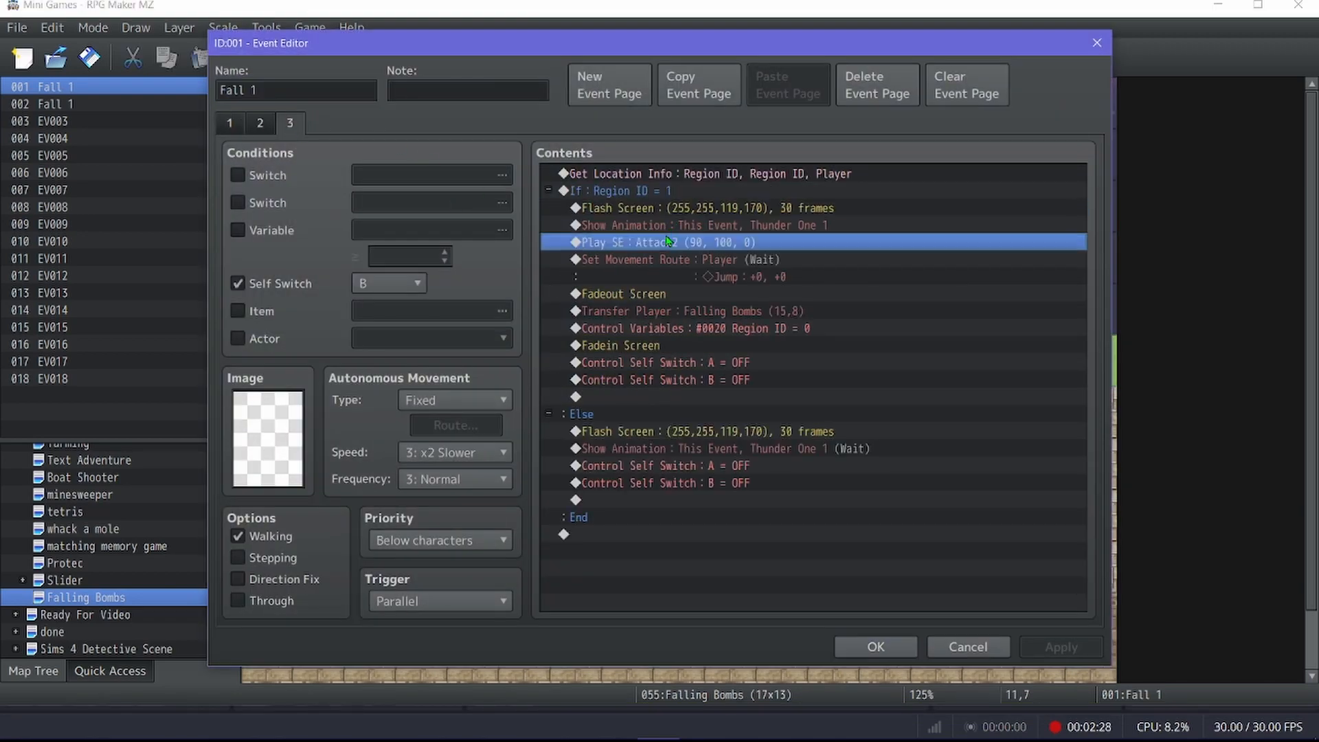
click(666, 261)
click(658, 294)
click(663, 313)
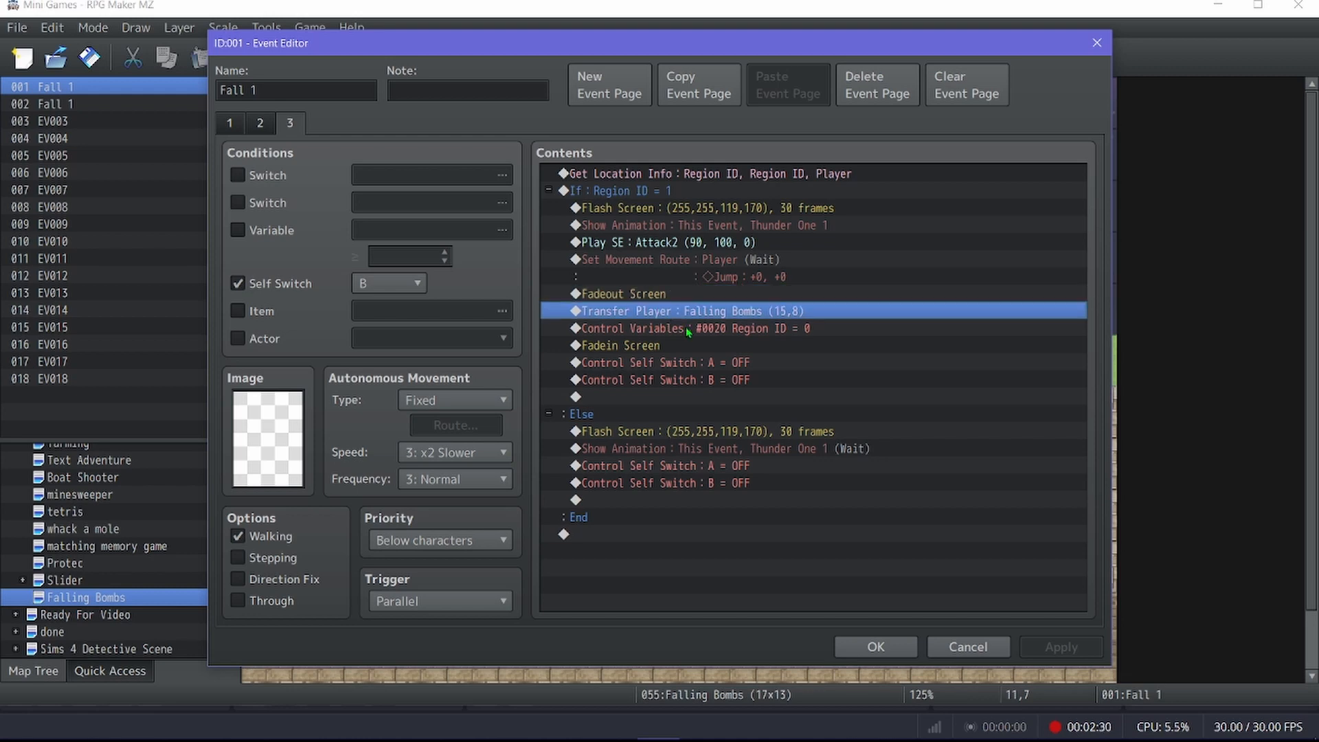
click(743, 328)
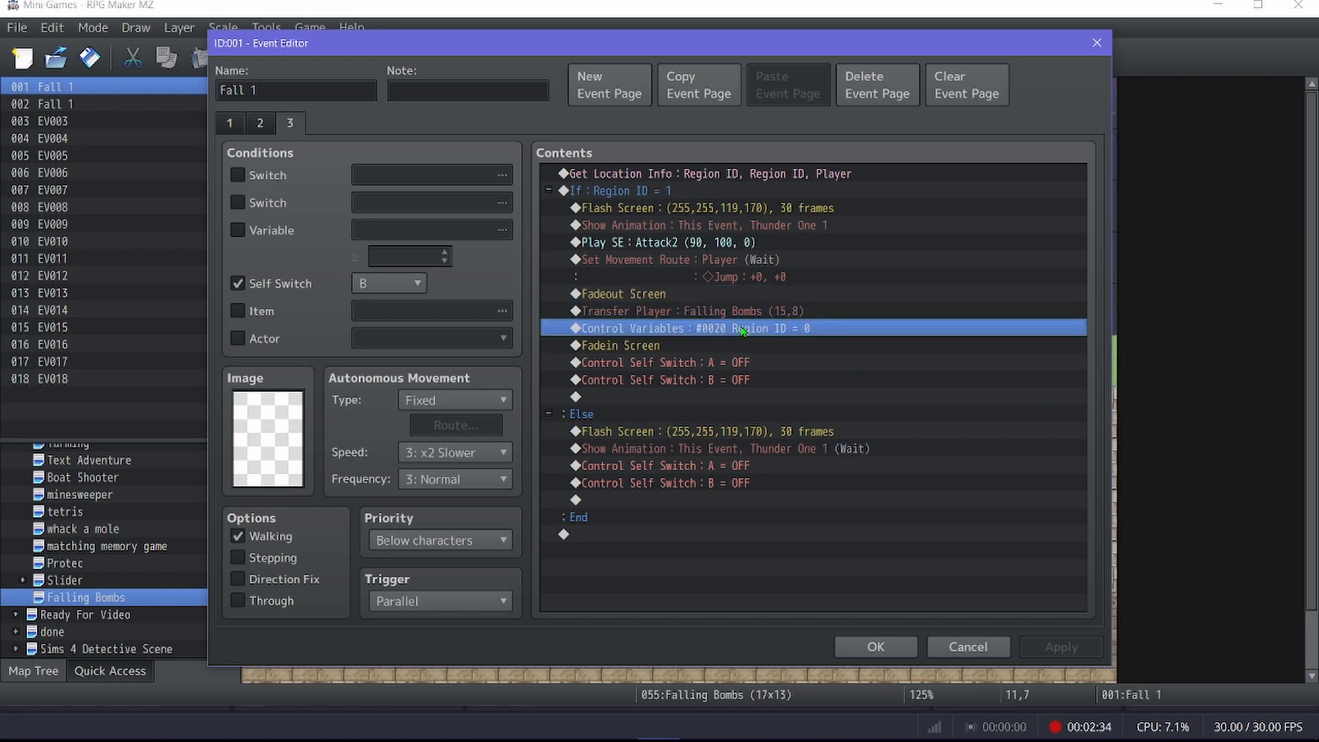
click(667, 363)
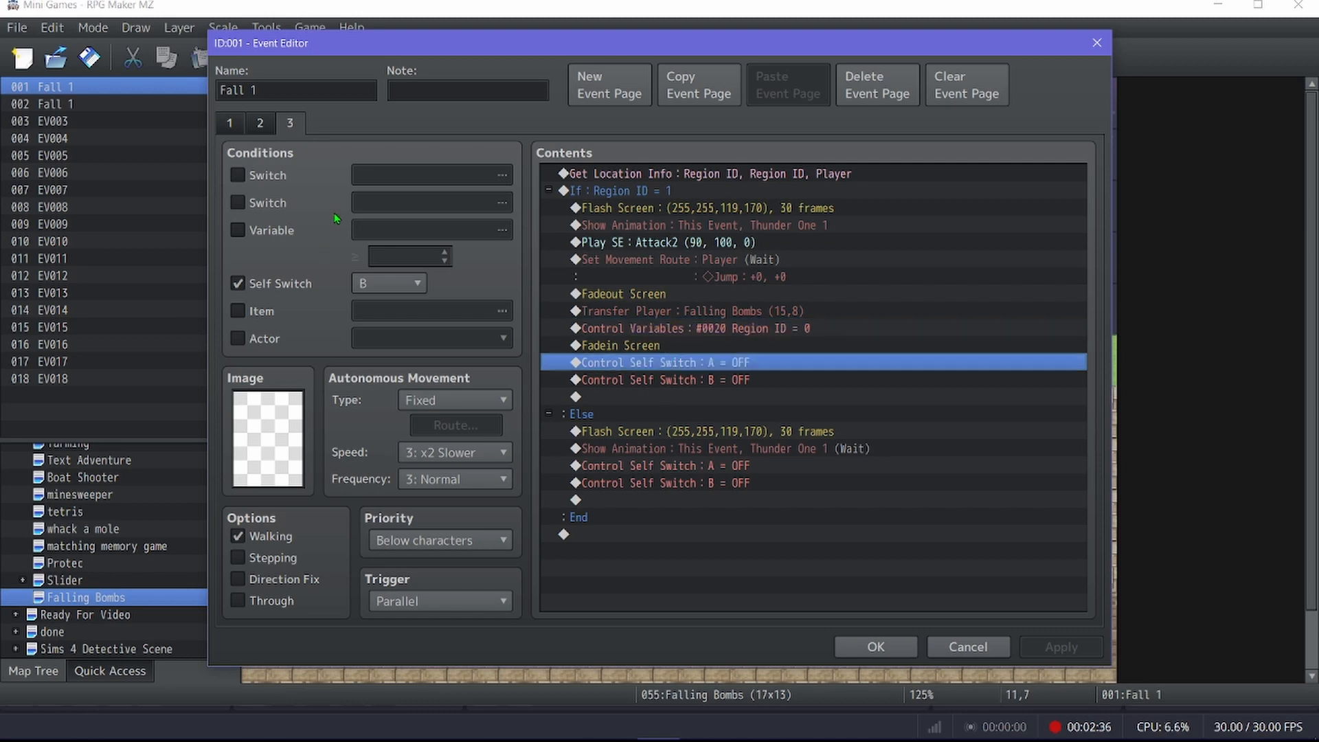
- Revisit the event's second and first pages, and return to its third page to compare the self-switch sequence
click(260, 123)
click(238, 124)
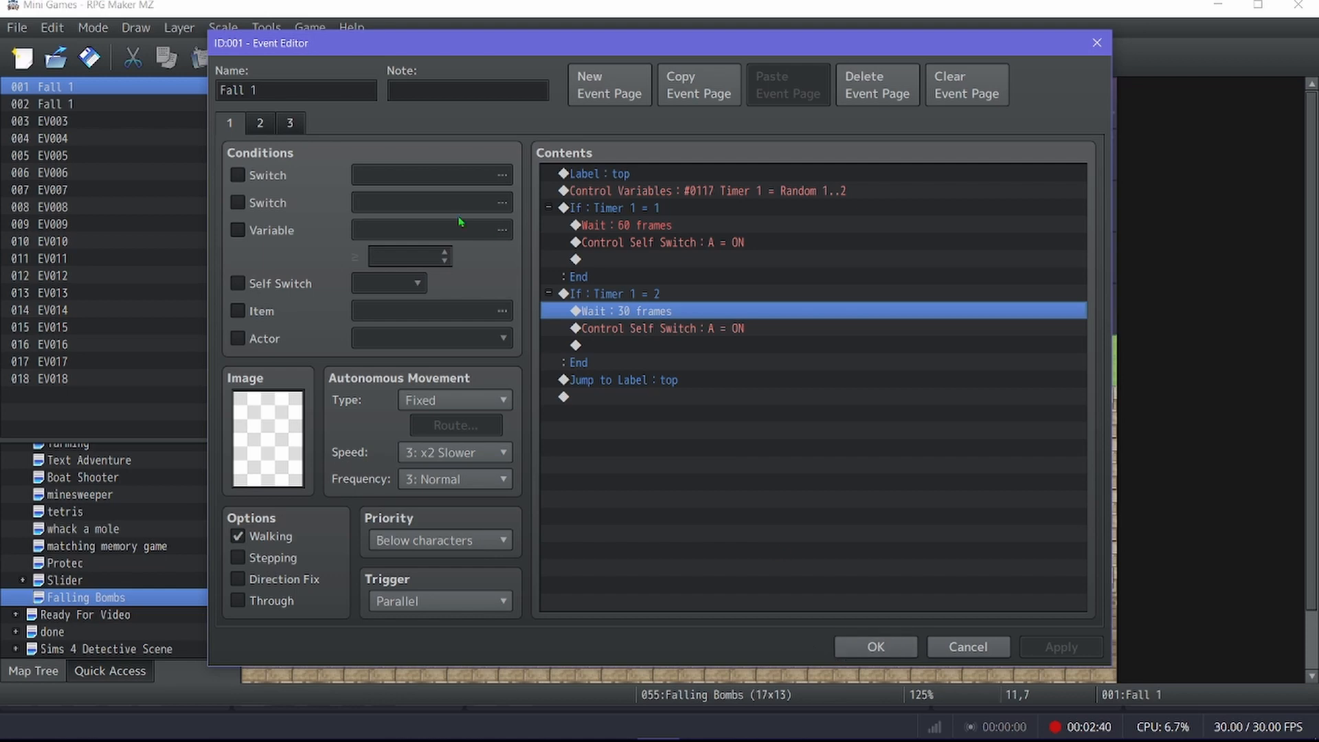
click(267, 124)
click(295, 124)
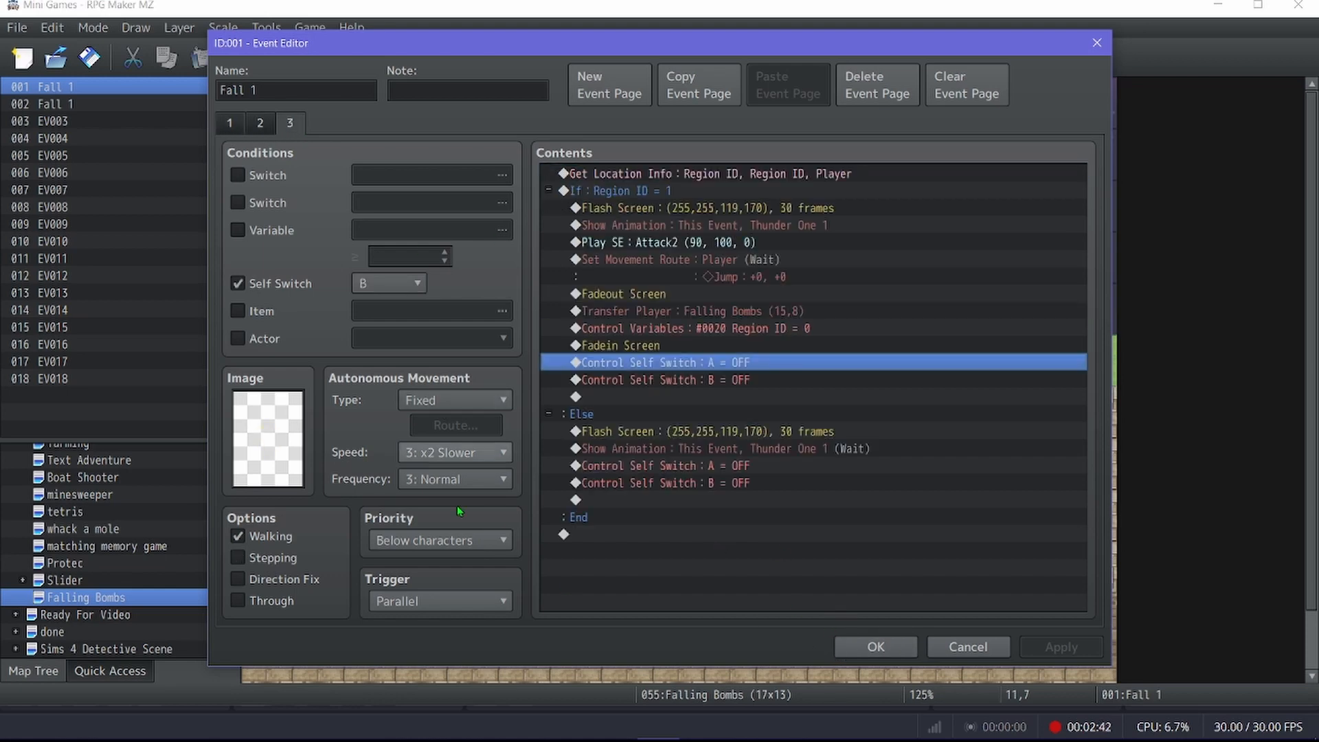
- Close the region 1 event, then check the Region ID = 2 condition on the region 2 event's third page and close that event
click(873, 646)
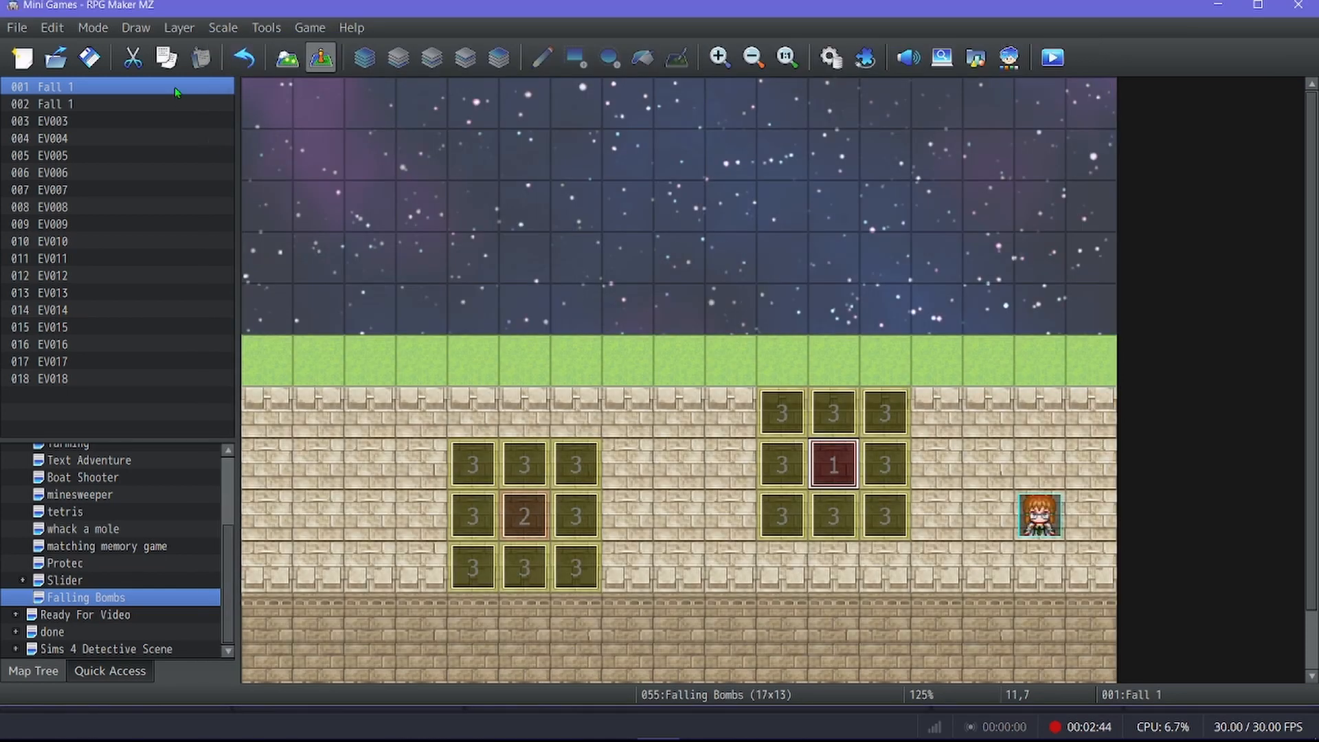
double_click(525, 516)
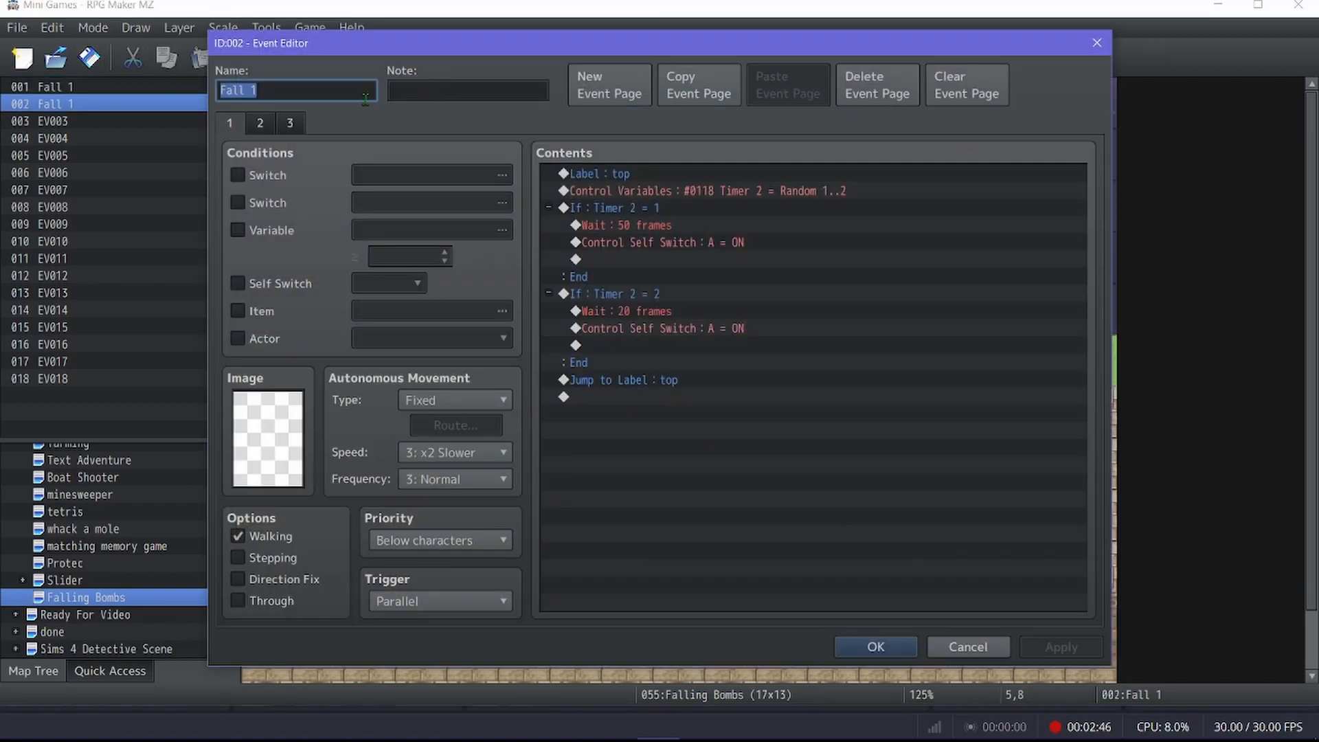
click(291, 127)
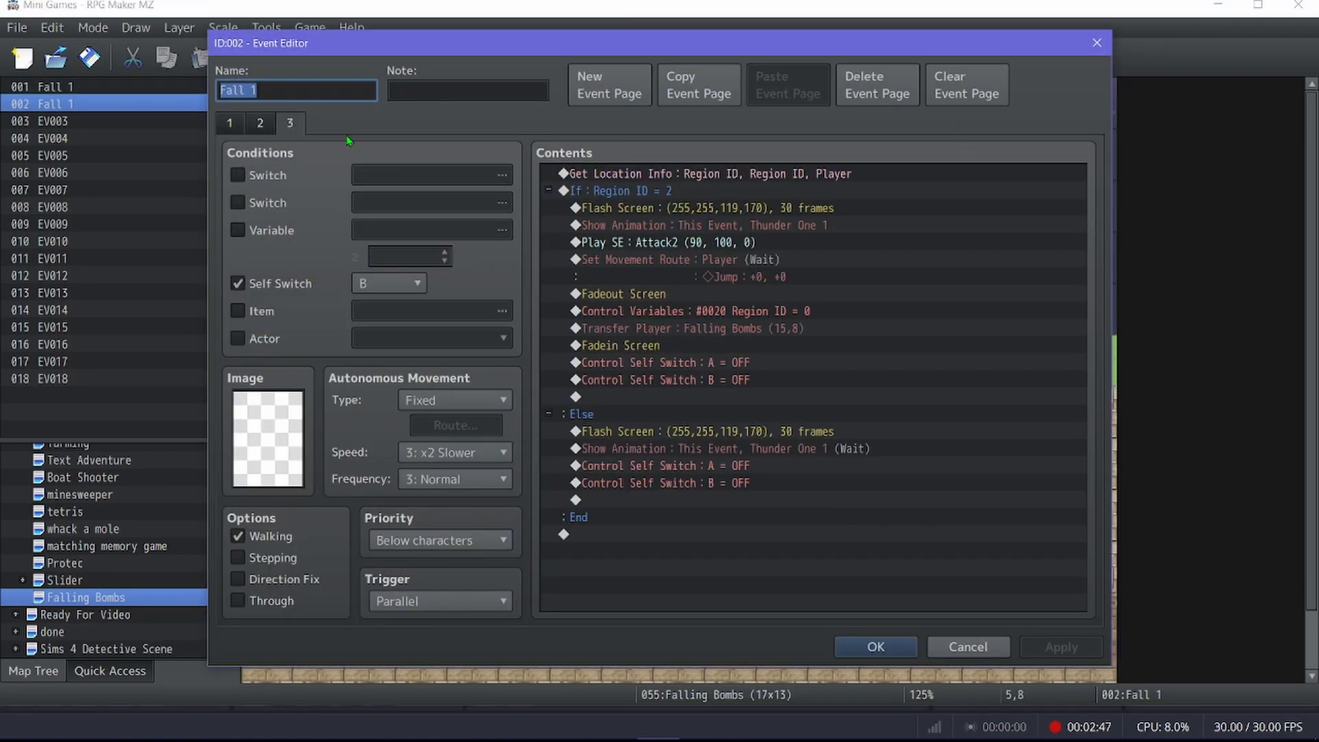
click(600, 191)
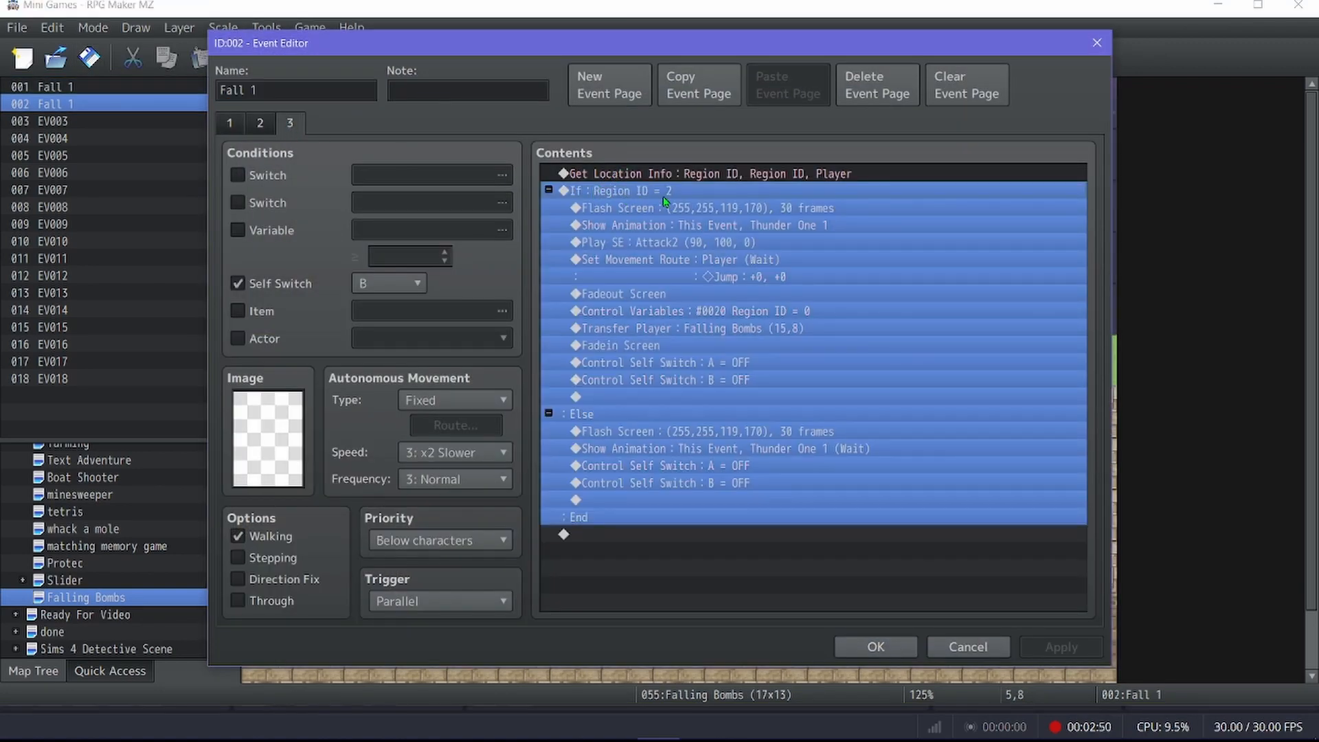
click(876, 646)
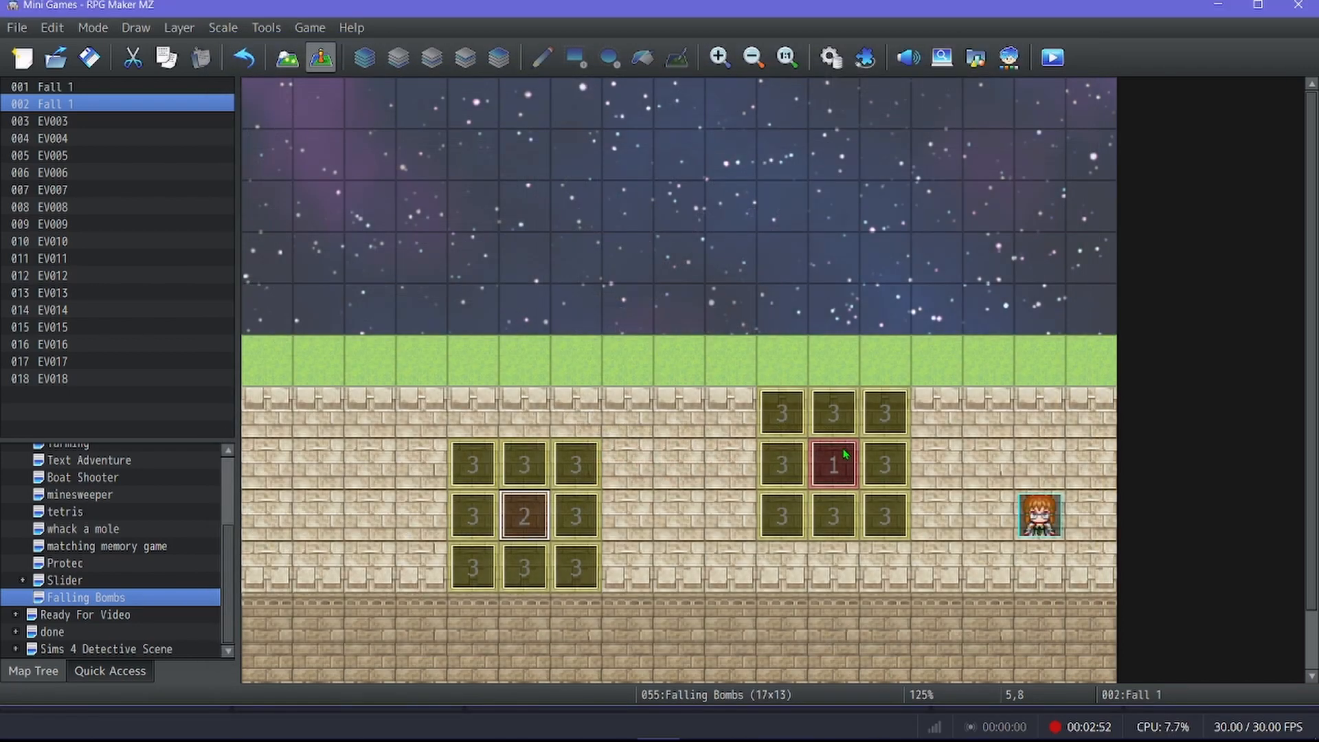
- Compare the placement of the region 1 and region 2 events on the map, and save the project
click(846, 459)
click(524, 511)
click(834, 468)
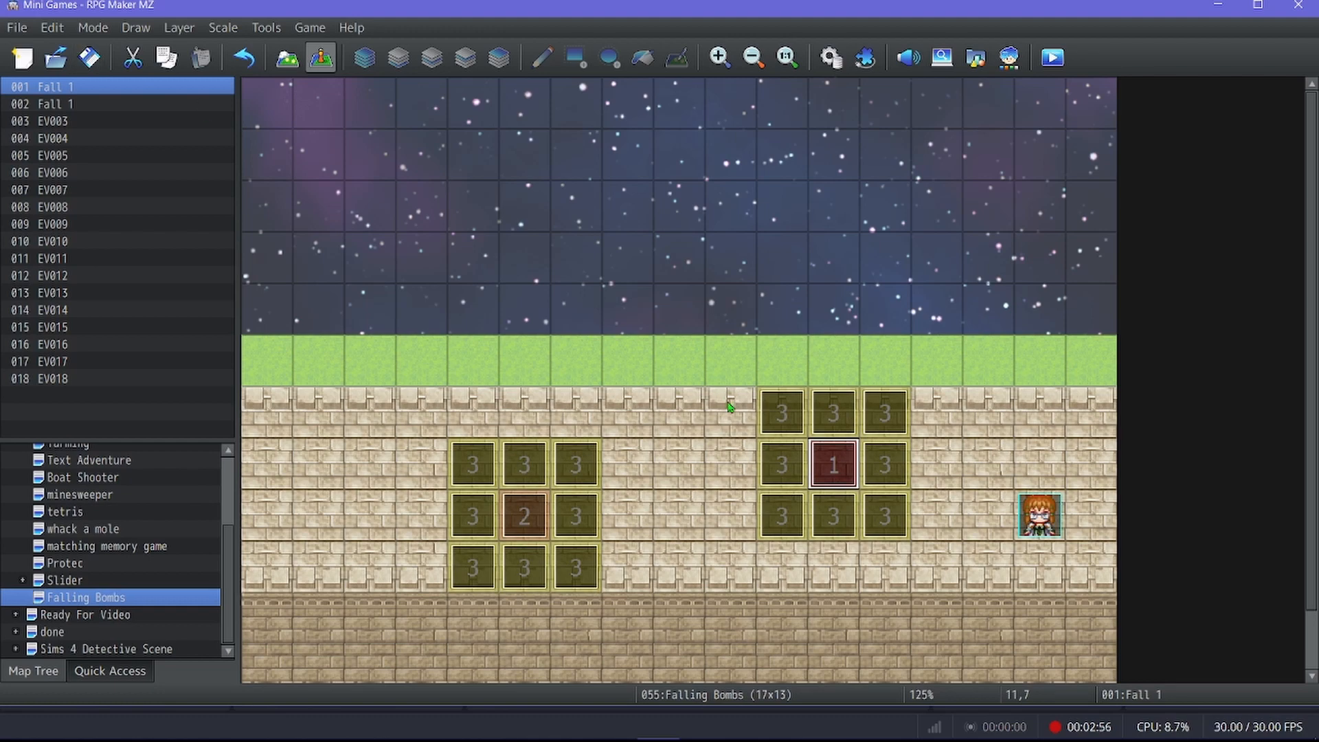
scroll(731, 407, down, 2)
scroll(731, 406, up, 1)
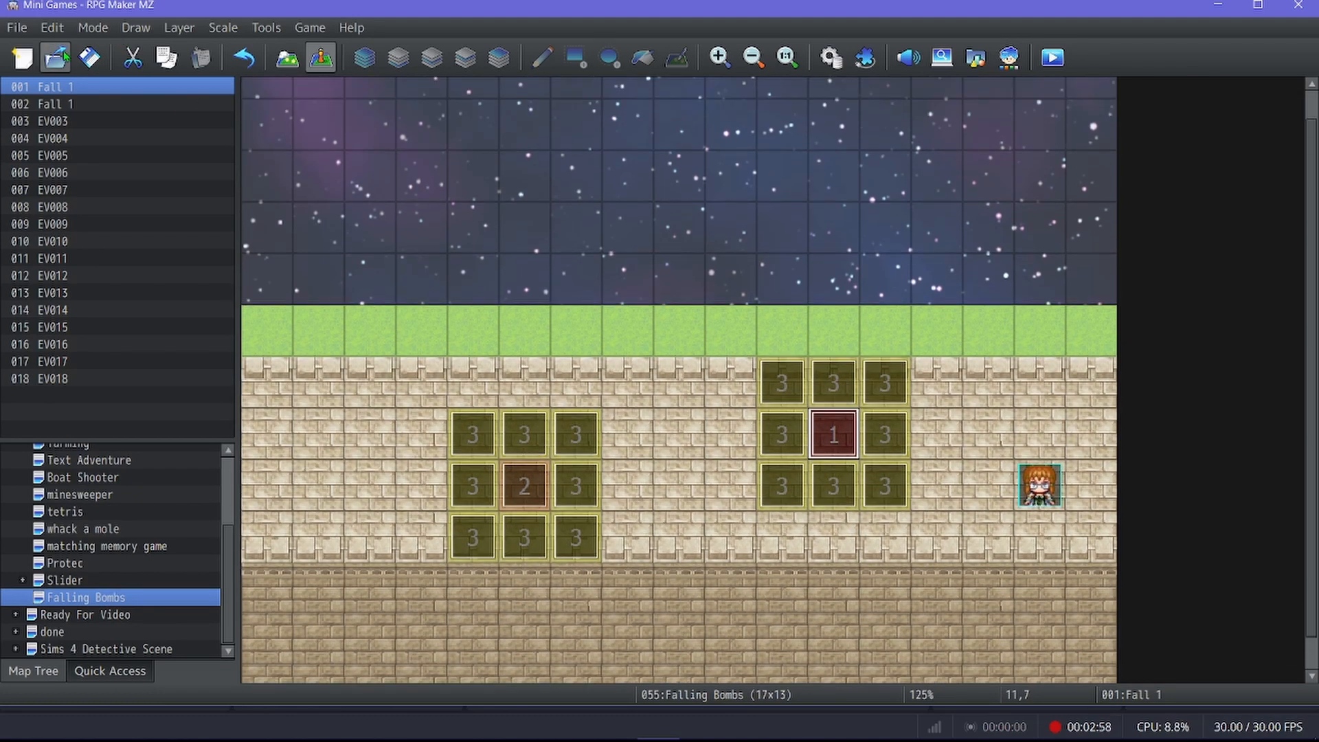
click(89, 57)
- Reopen the region 2 event and review its third page's flash, animation and self-switch commands, plus the Timer 2 commands on its first page
double_click(524, 486)
click(290, 123)
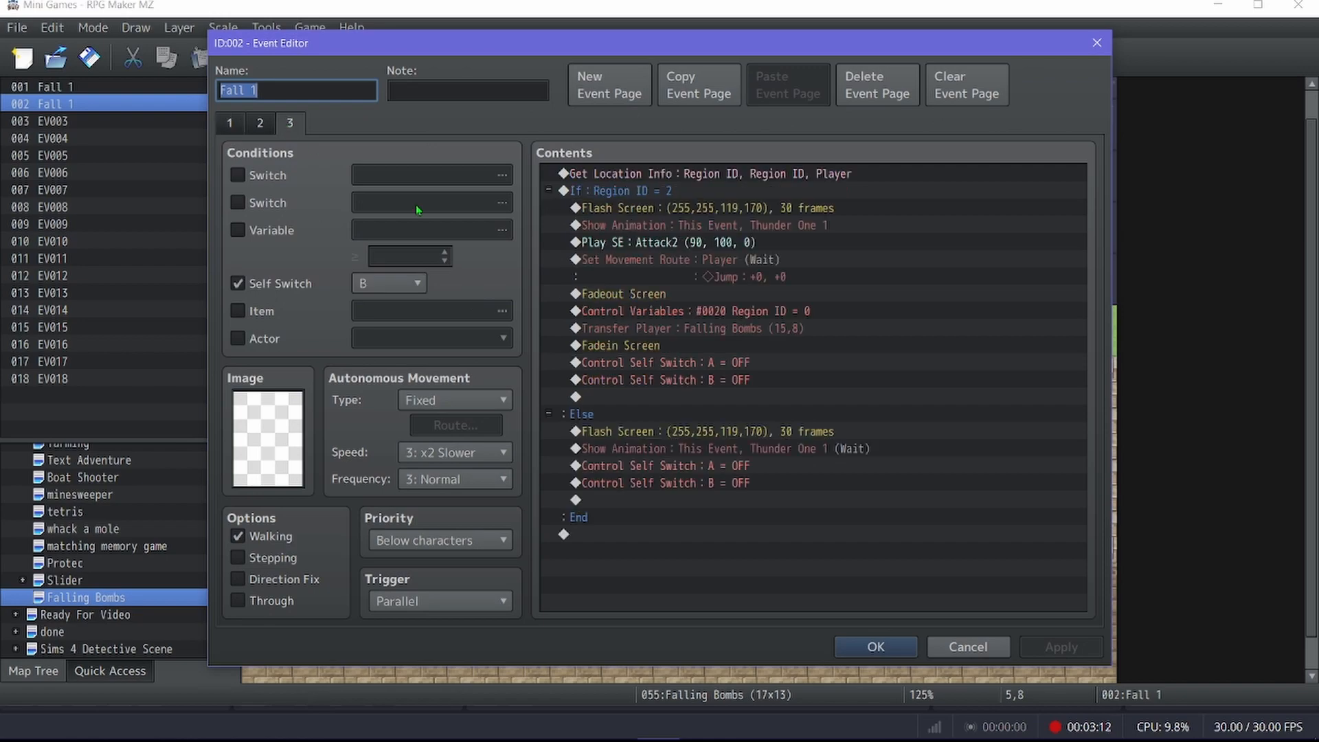
click(871, 647)
double_click(505, 473)
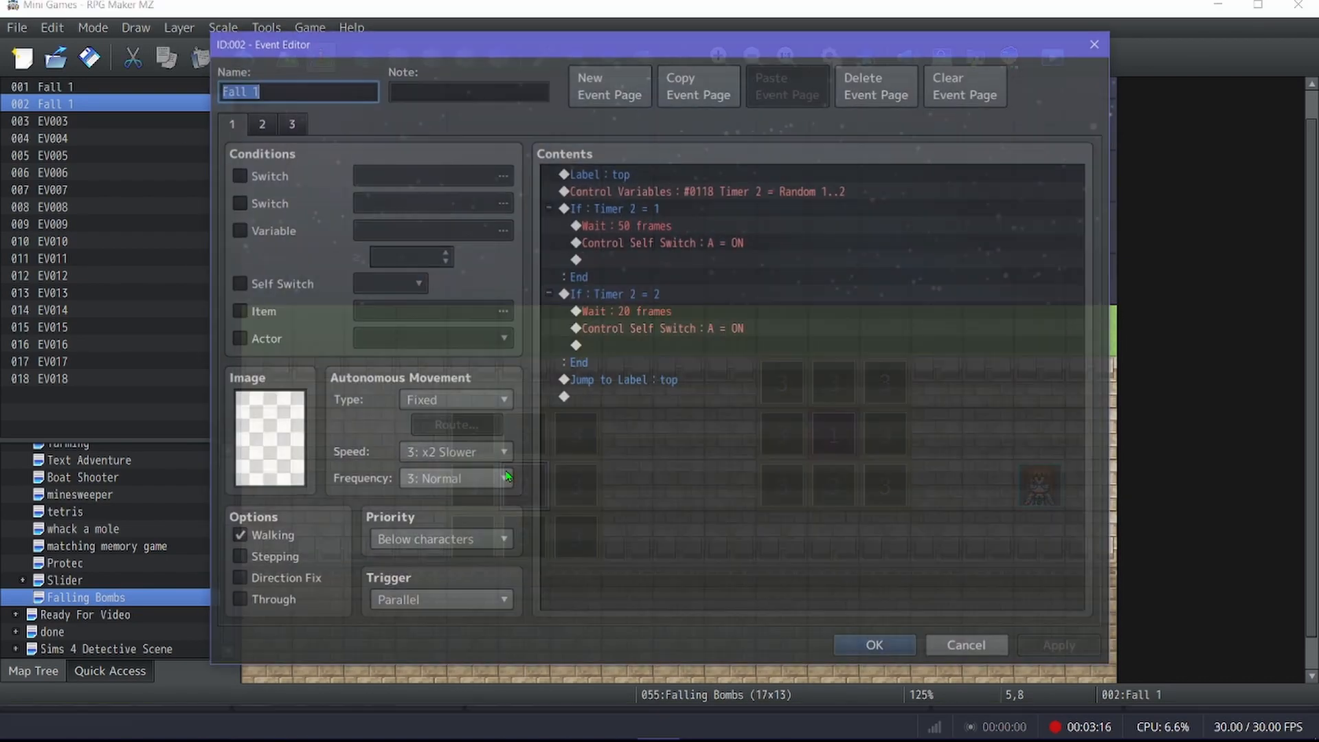
click(303, 124)
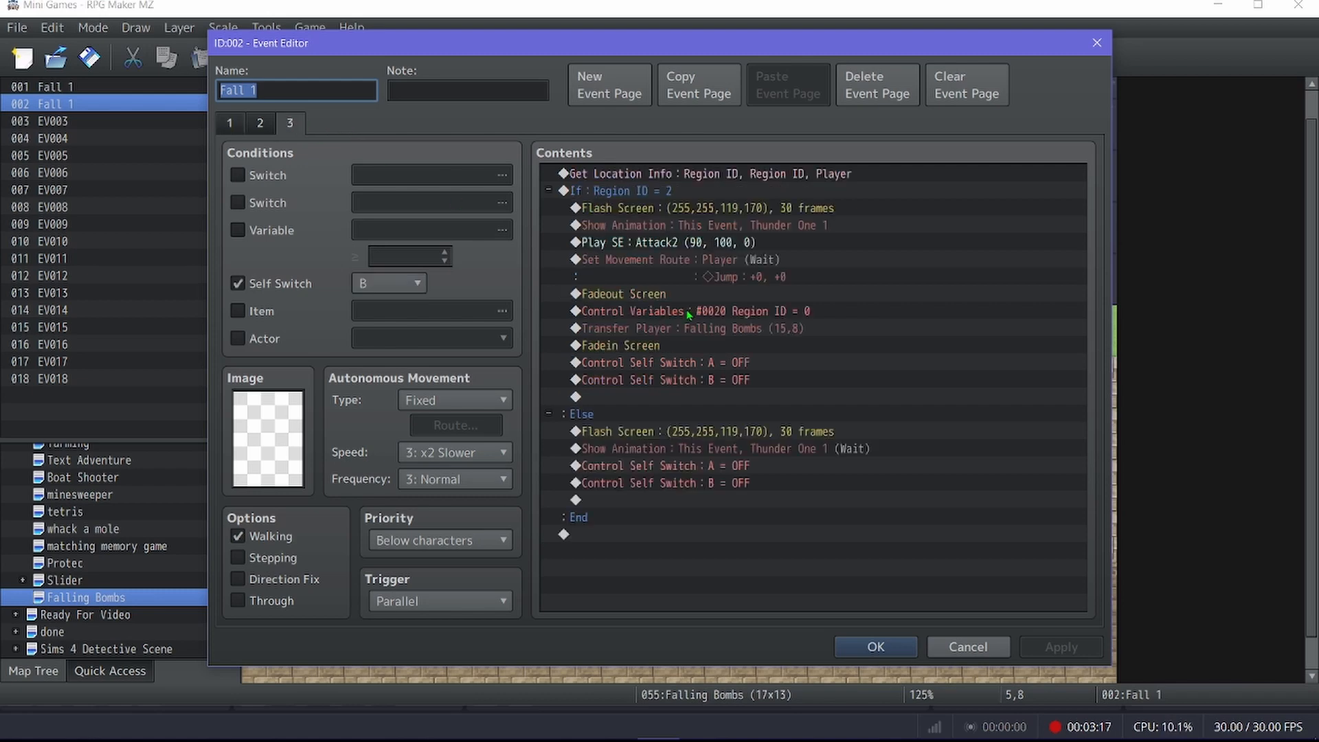
click(632, 209)
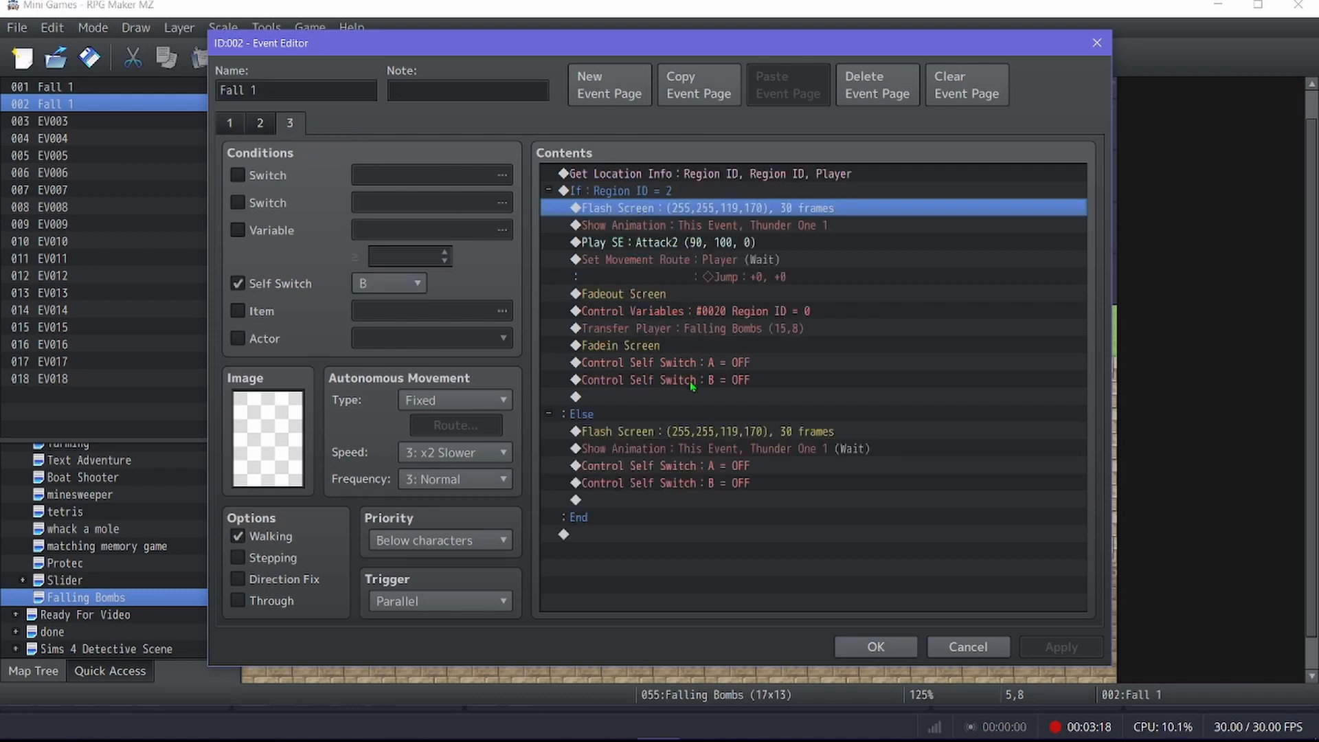
click(677, 453)
click(678, 472)
click(683, 487)
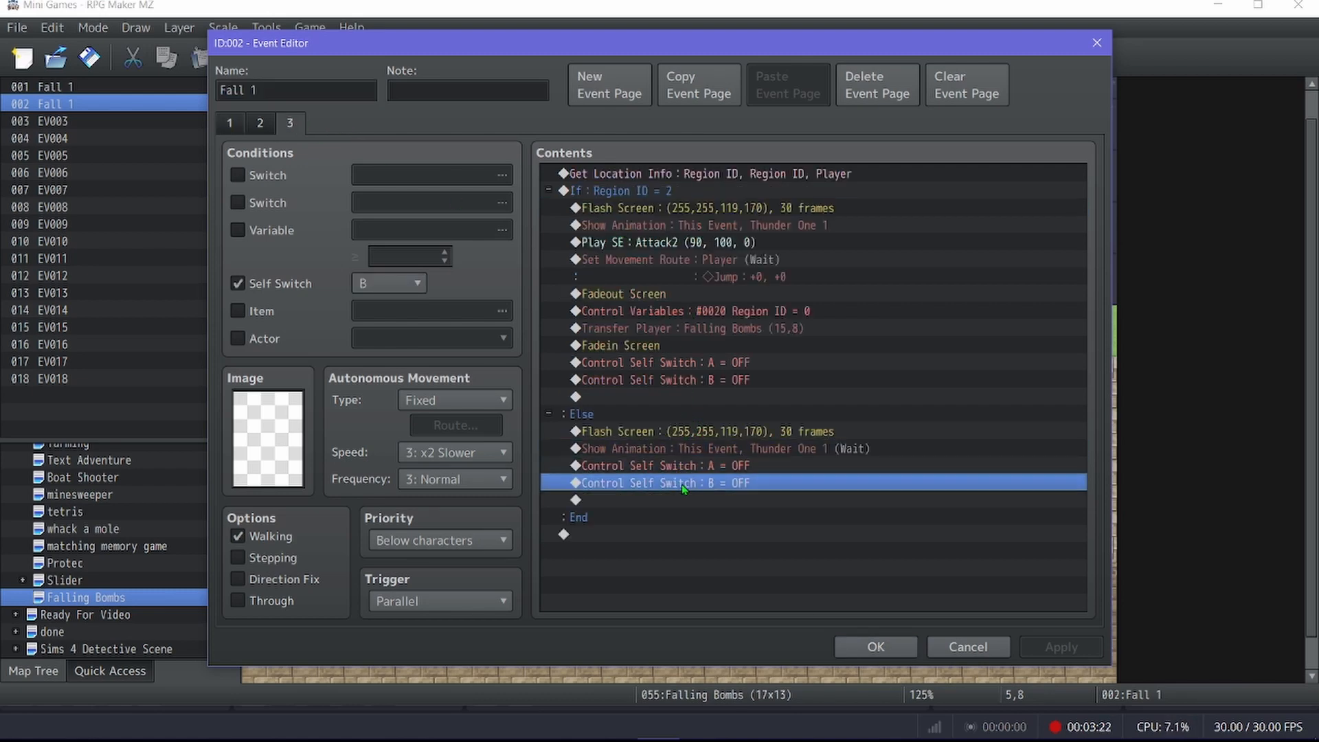
click(238, 127)
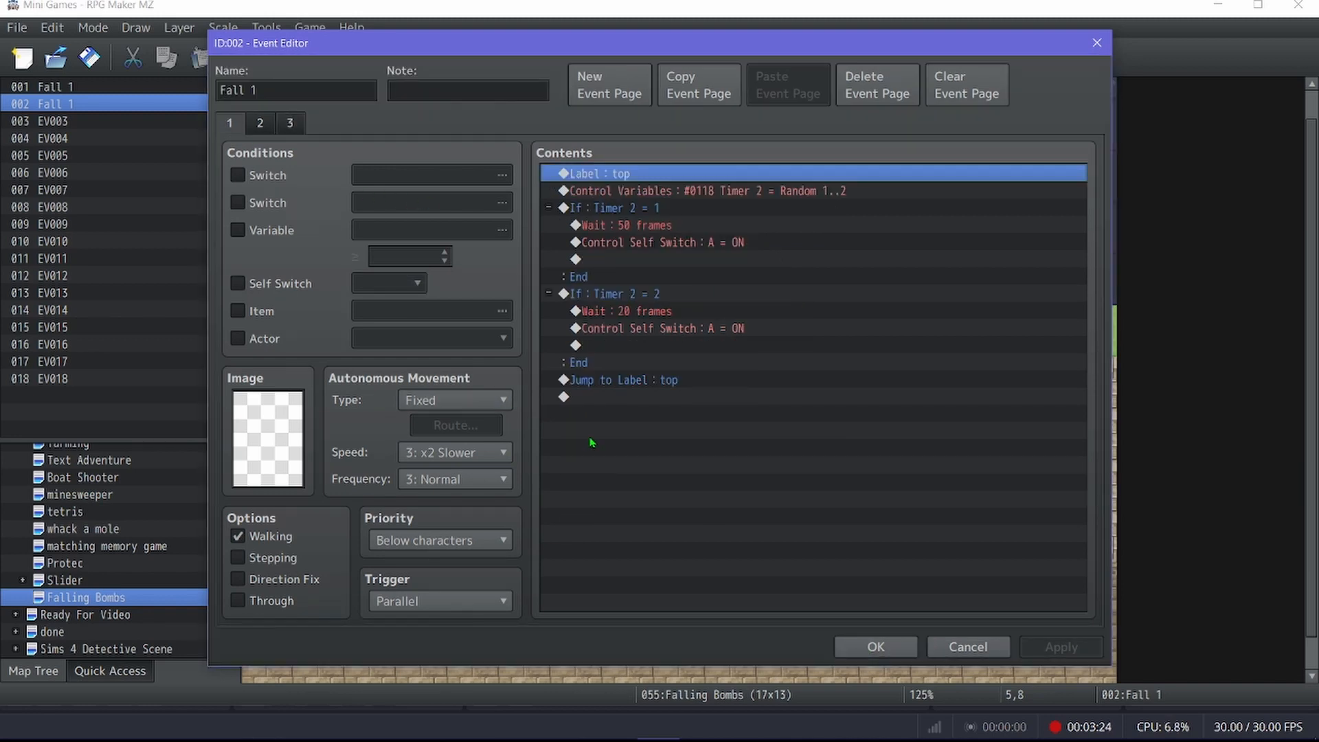
click(876, 646)
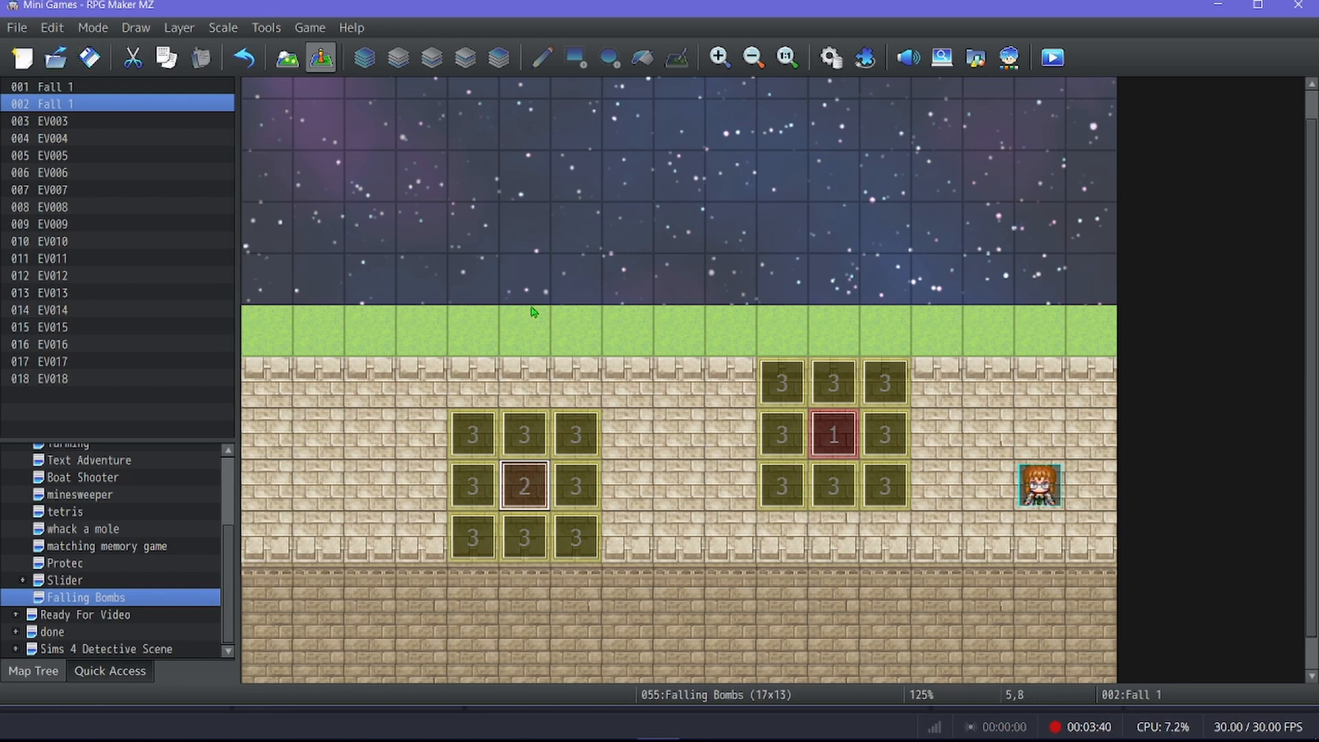
- Move the player's starting position one tile up to 15,7 on the Falling Bombs map
drag(1039, 485, 1039, 434)
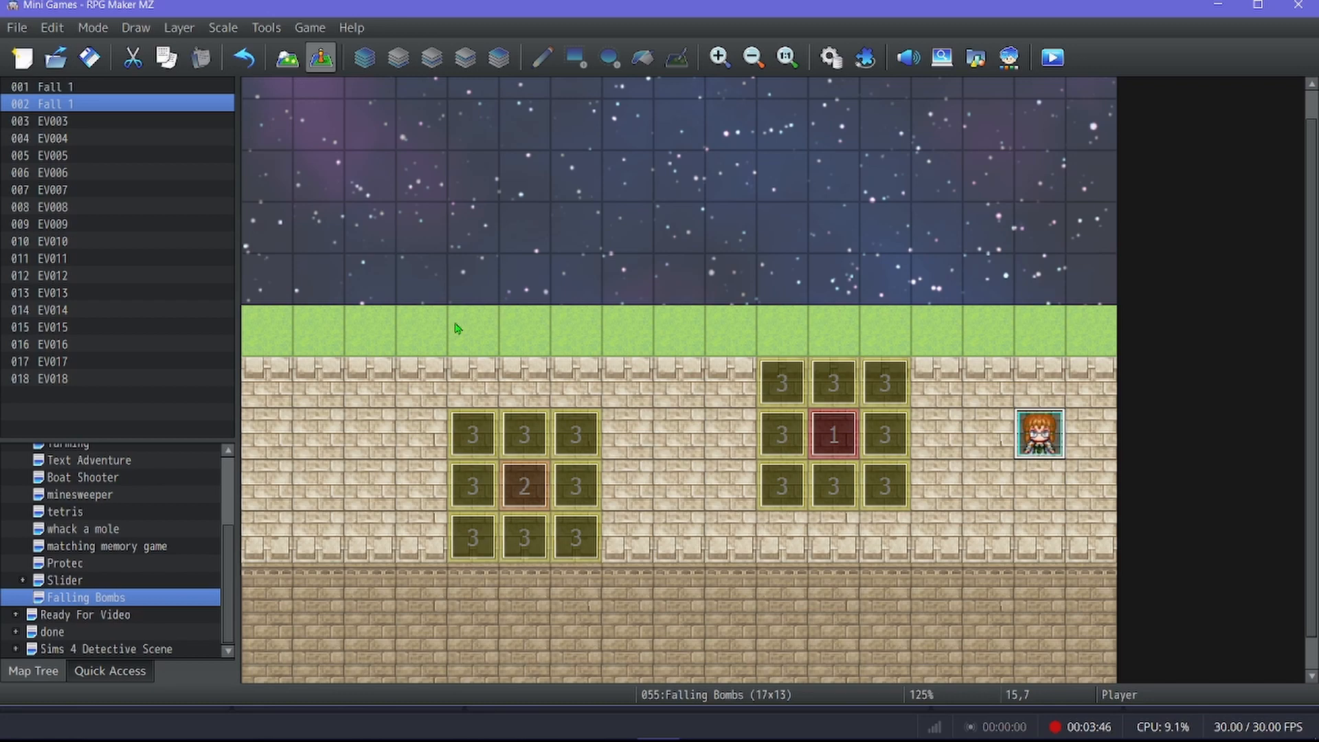
- Try a Game Over command above Control Self Switch A = OFF in the region 2 event's Region ID = 2 branch, and delete it again
double_click(544, 470)
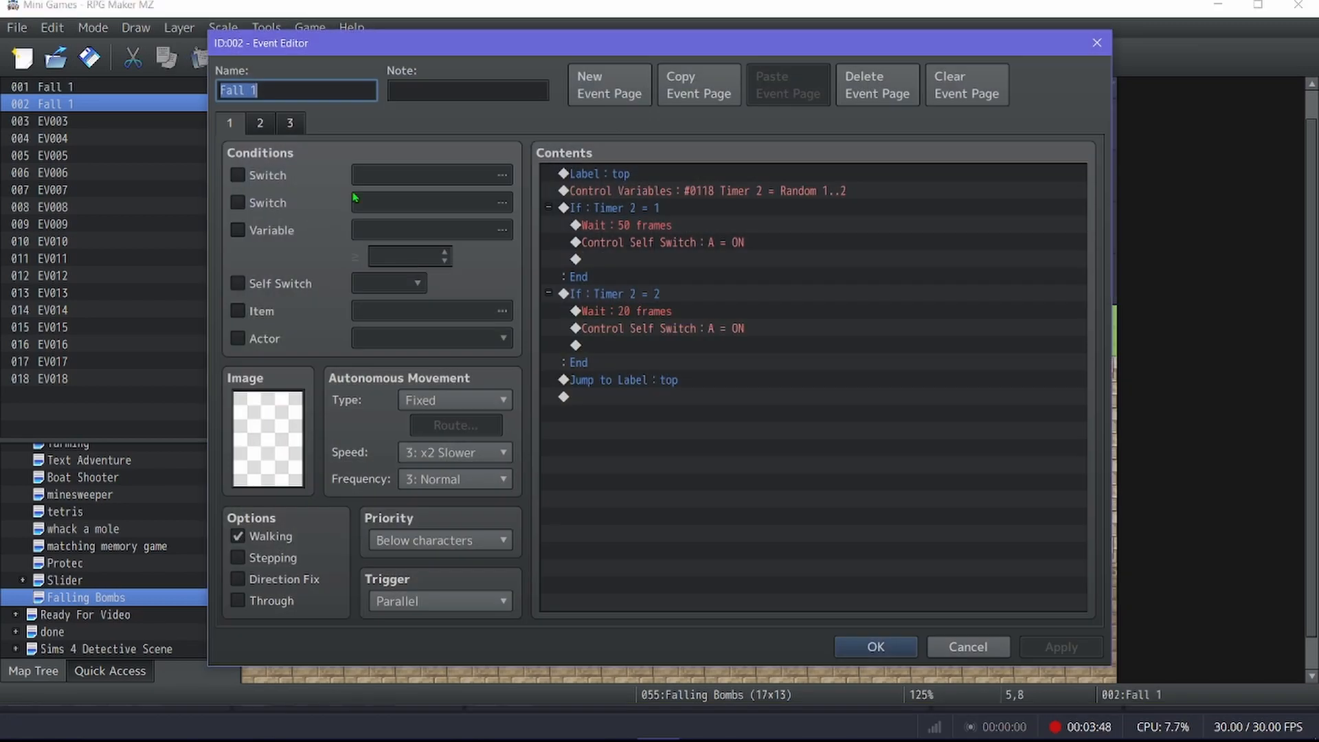
click(290, 124)
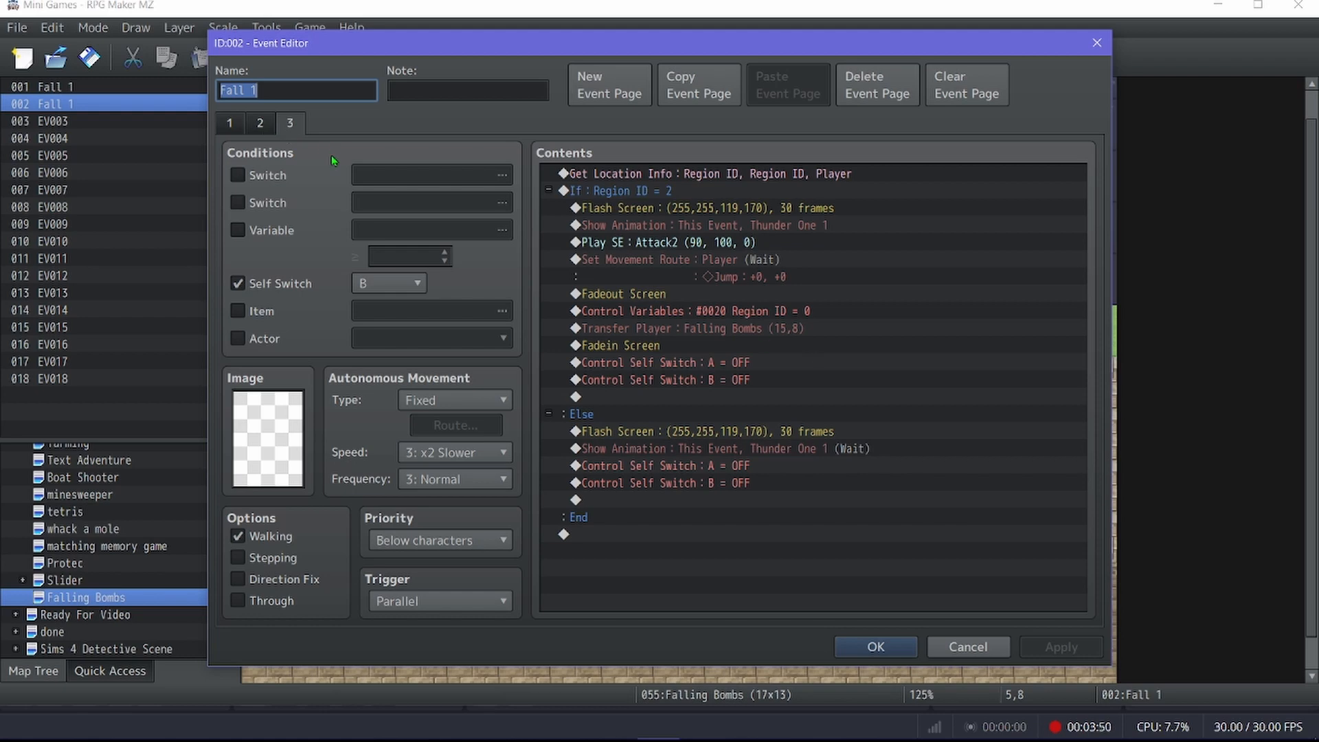
click(640, 361)
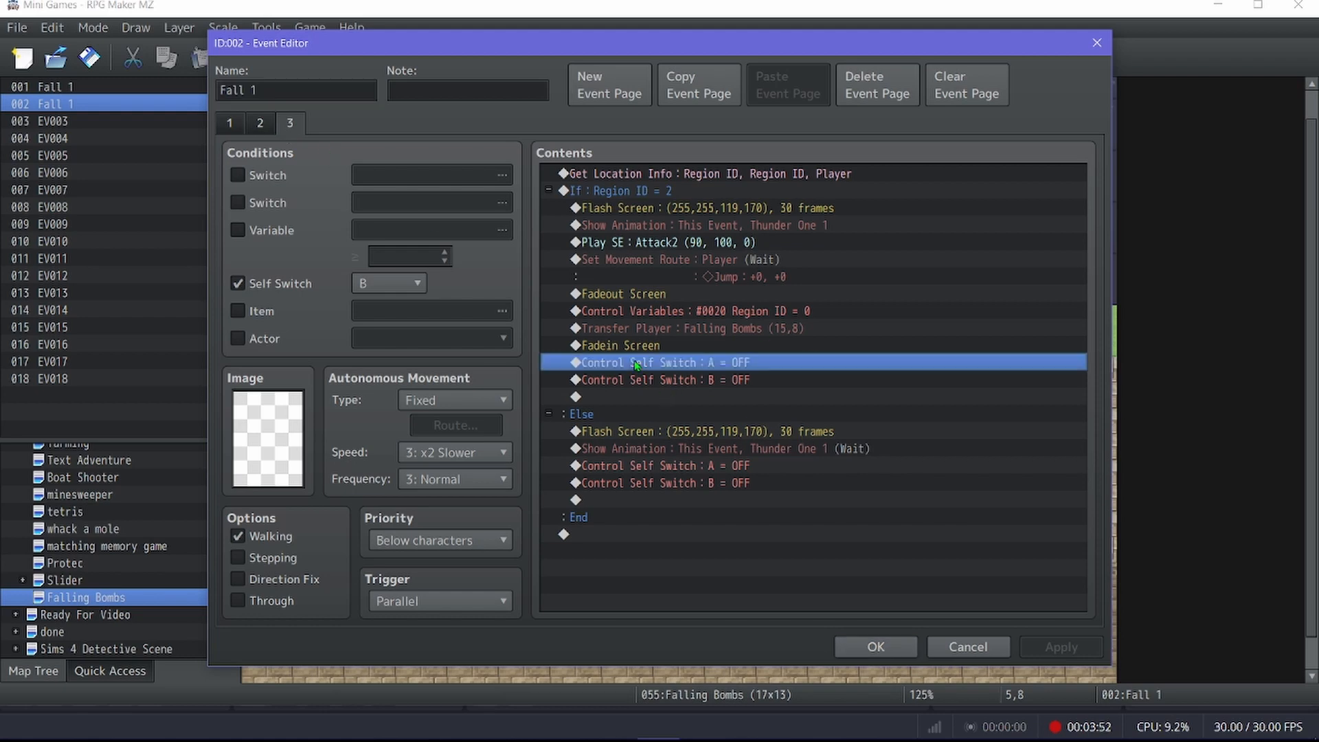
right_click(635, 360)
click(690, 371)
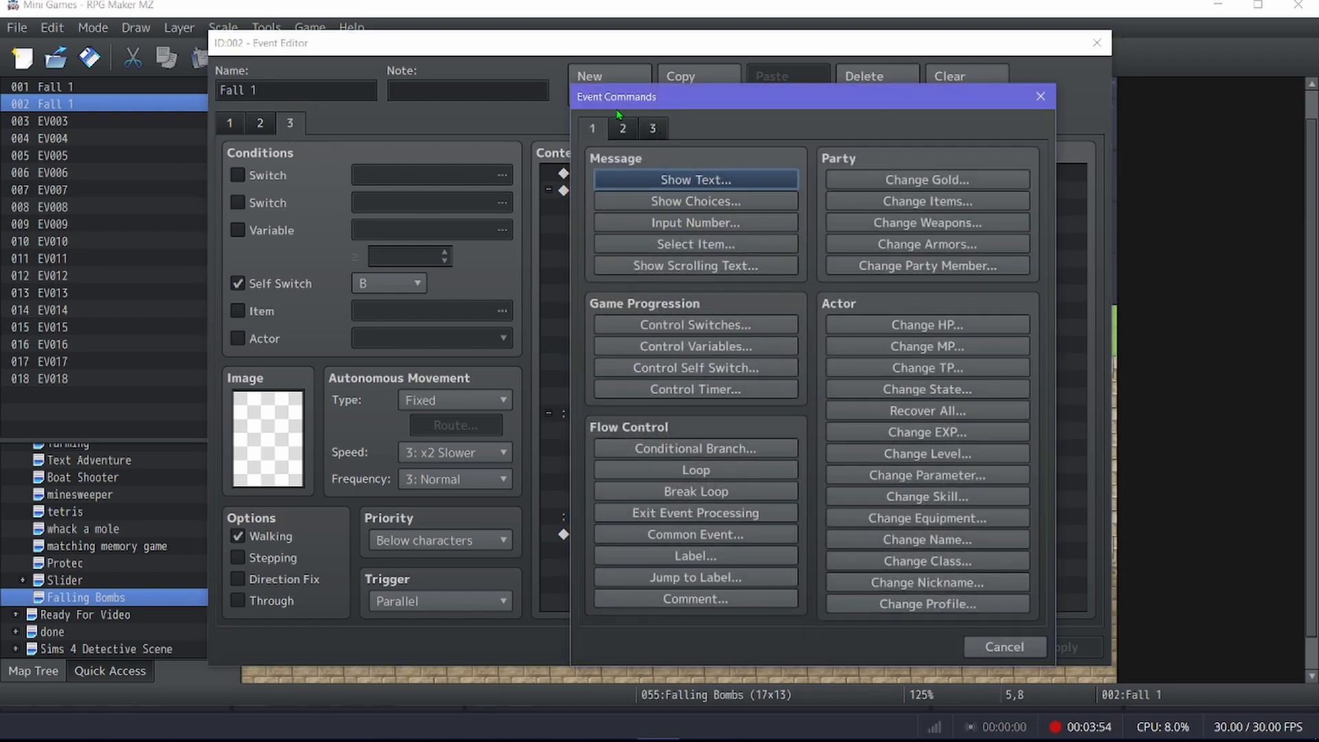
click(652, 129)
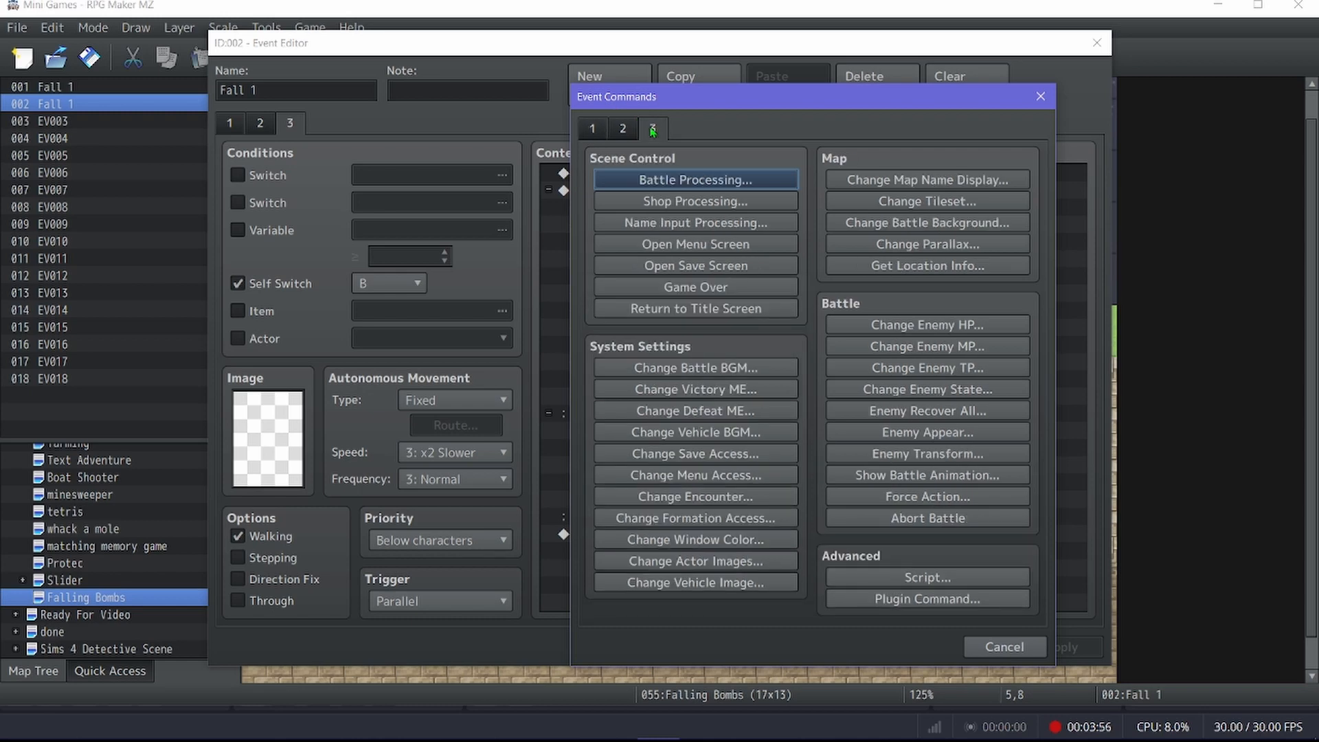
click(693, 294)
click(607, 362)
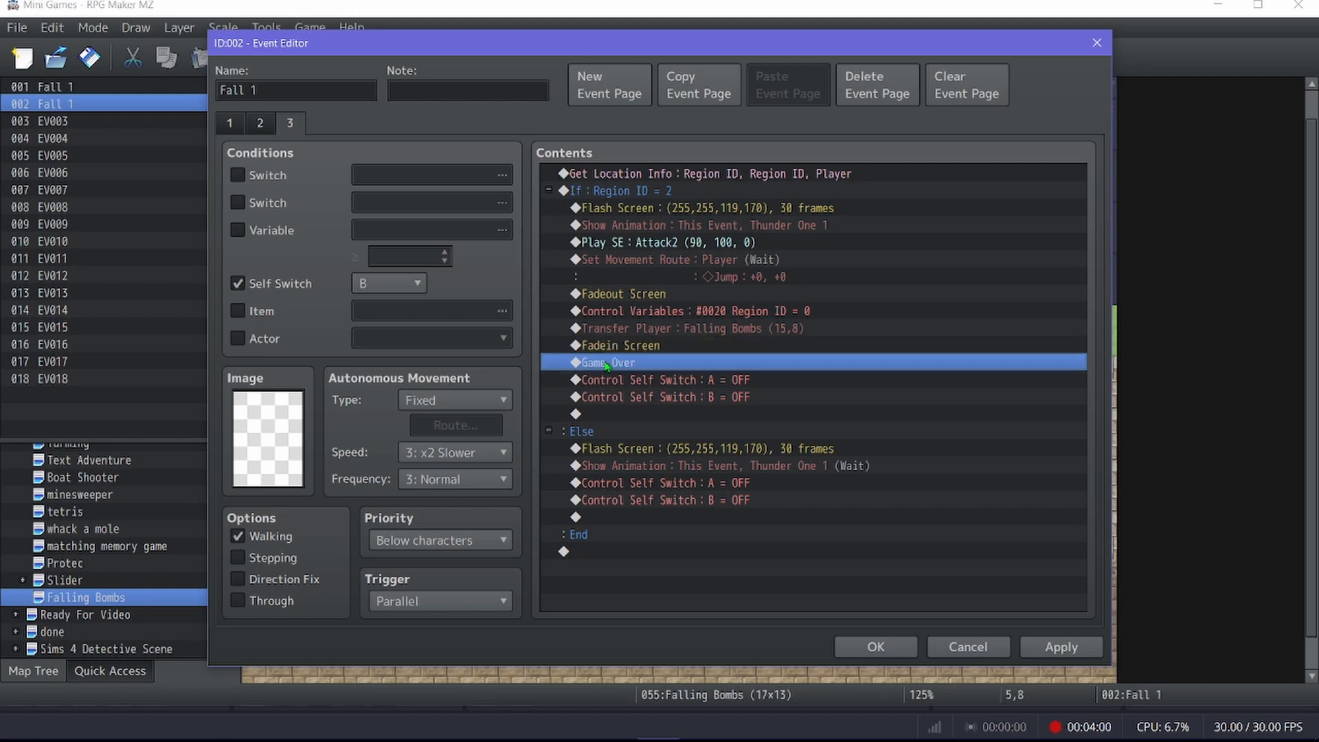
key(Delete)
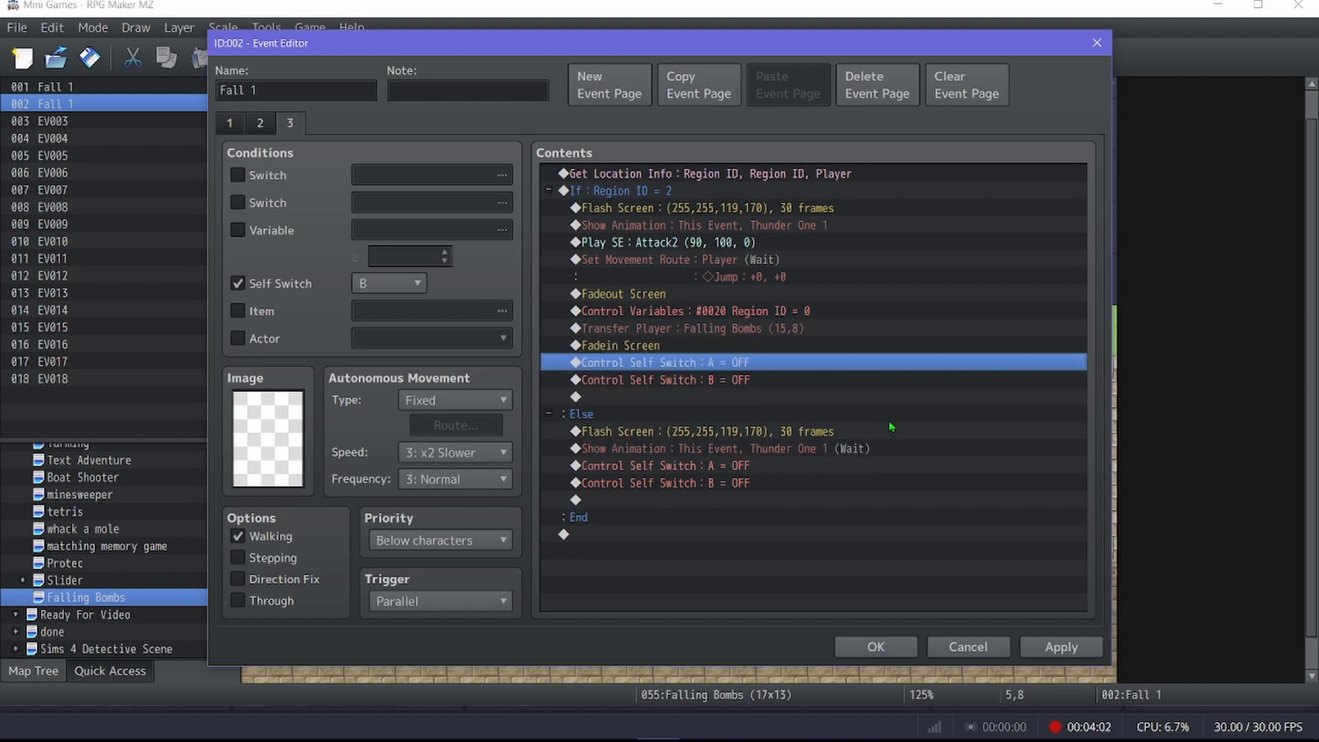
click(1058, 647)
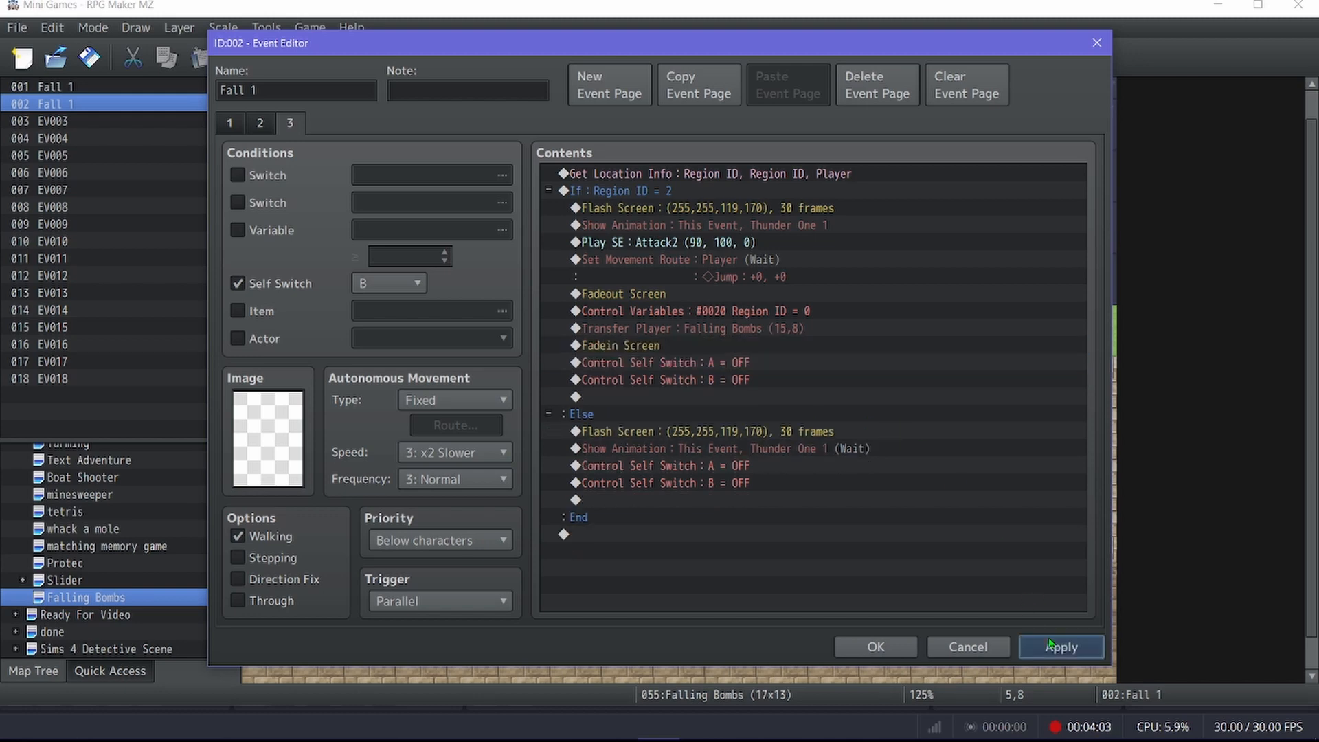
- Try a Change HP command that decreases the Entire Party's HP by 1, examine its Allow Death option, and cancel it before closing the event
right_click(680, 371)
click(728, 382)
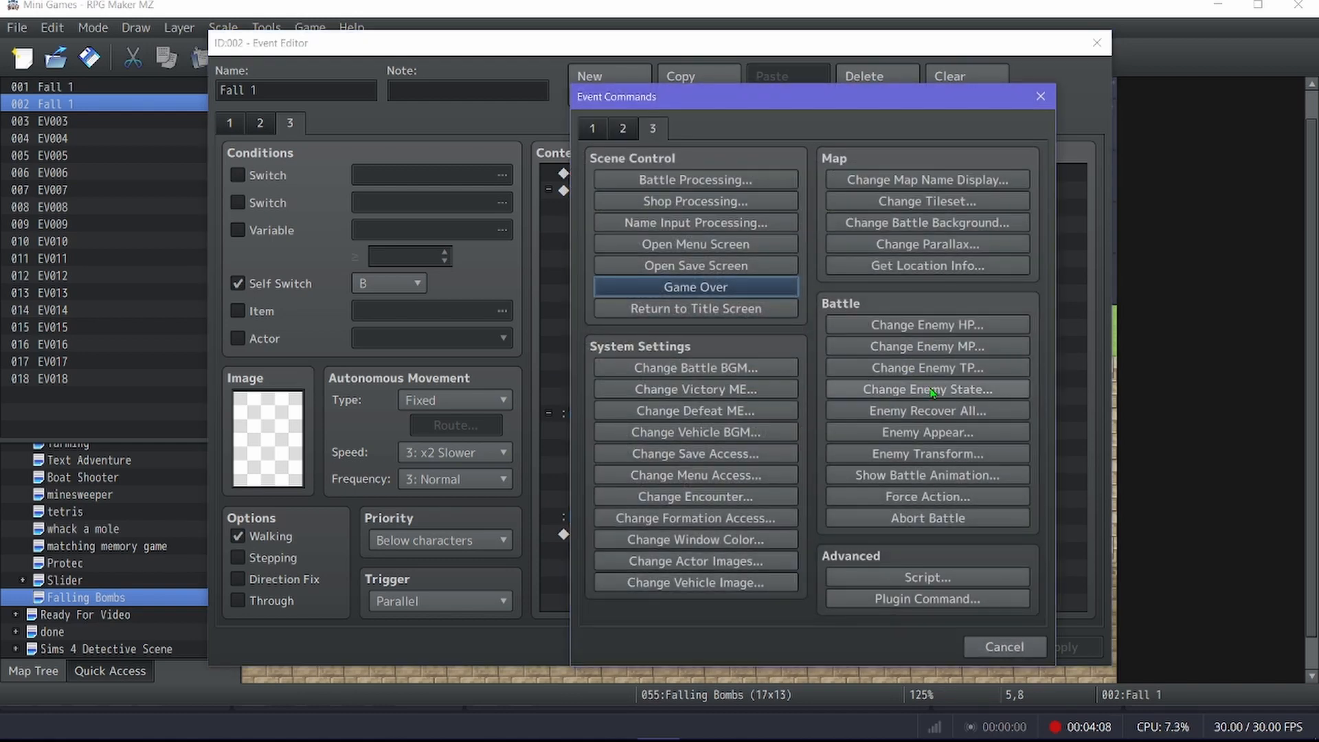
click(594, 129)
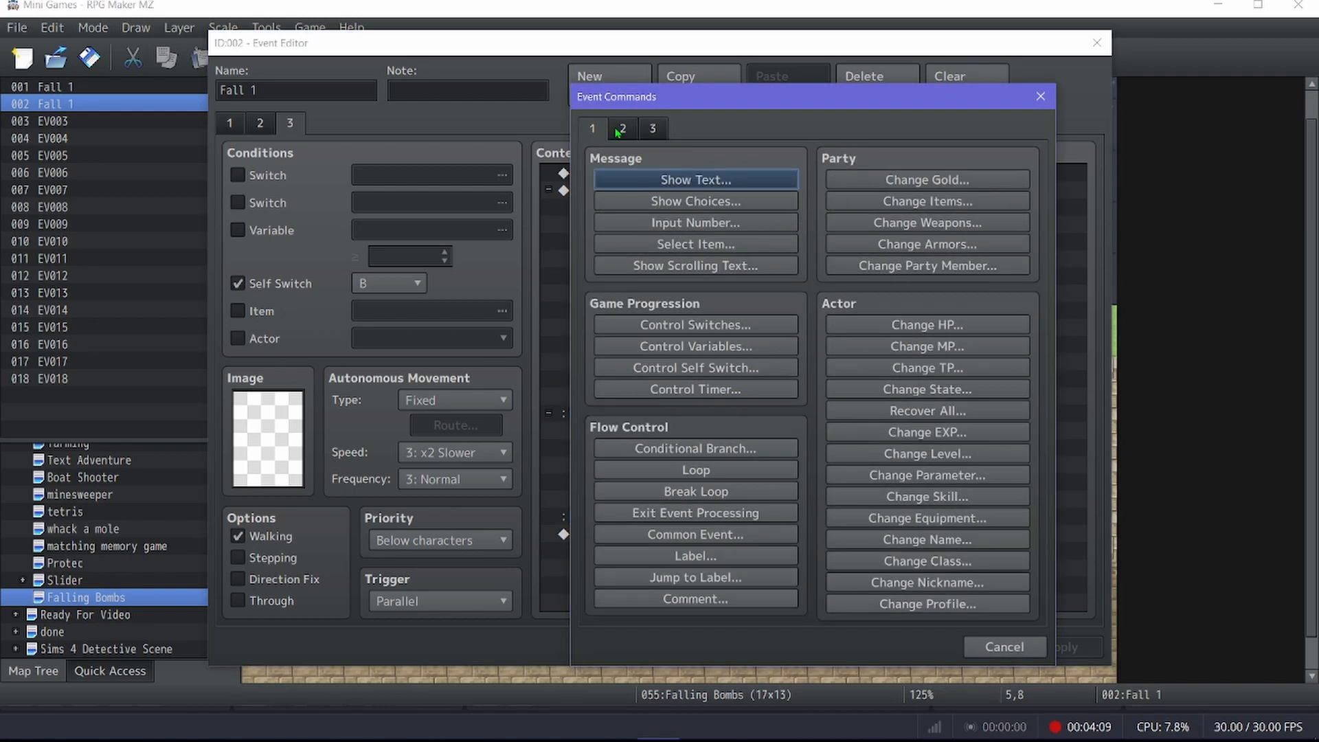
click(886, 330)
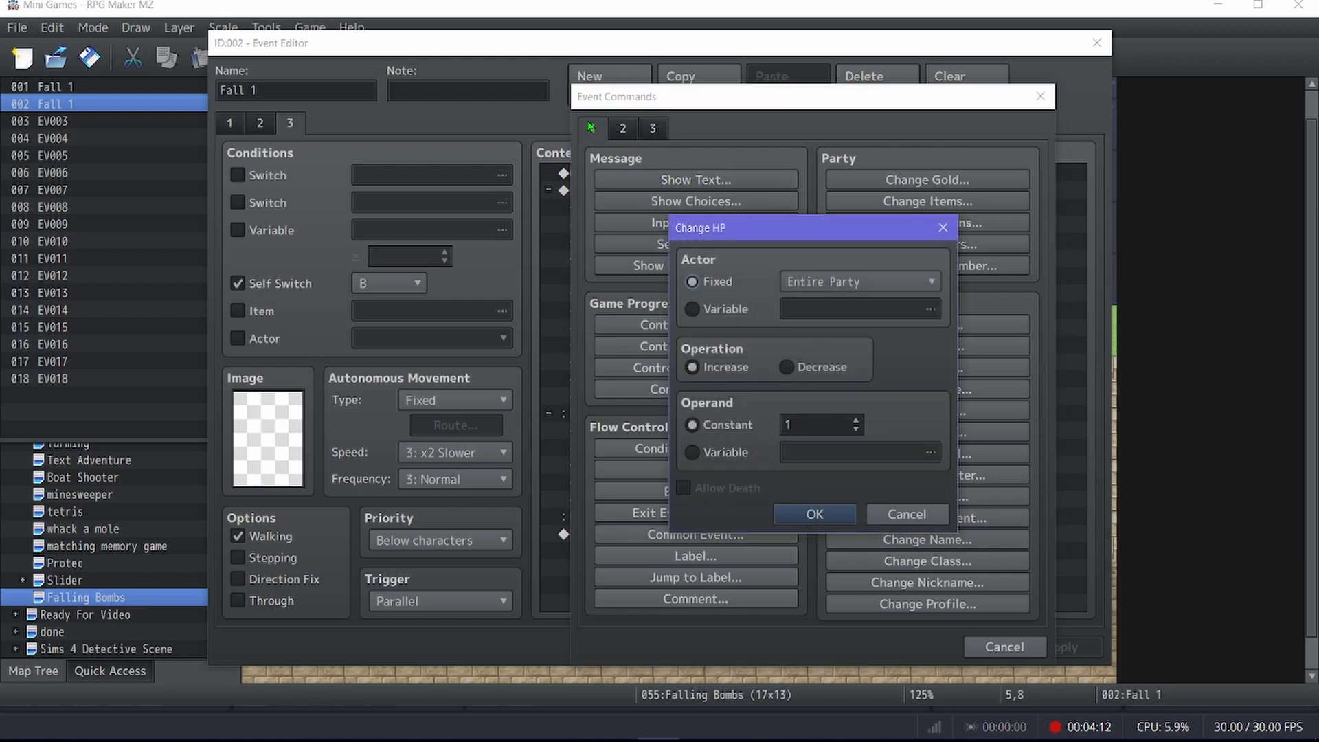
click(828, 282)
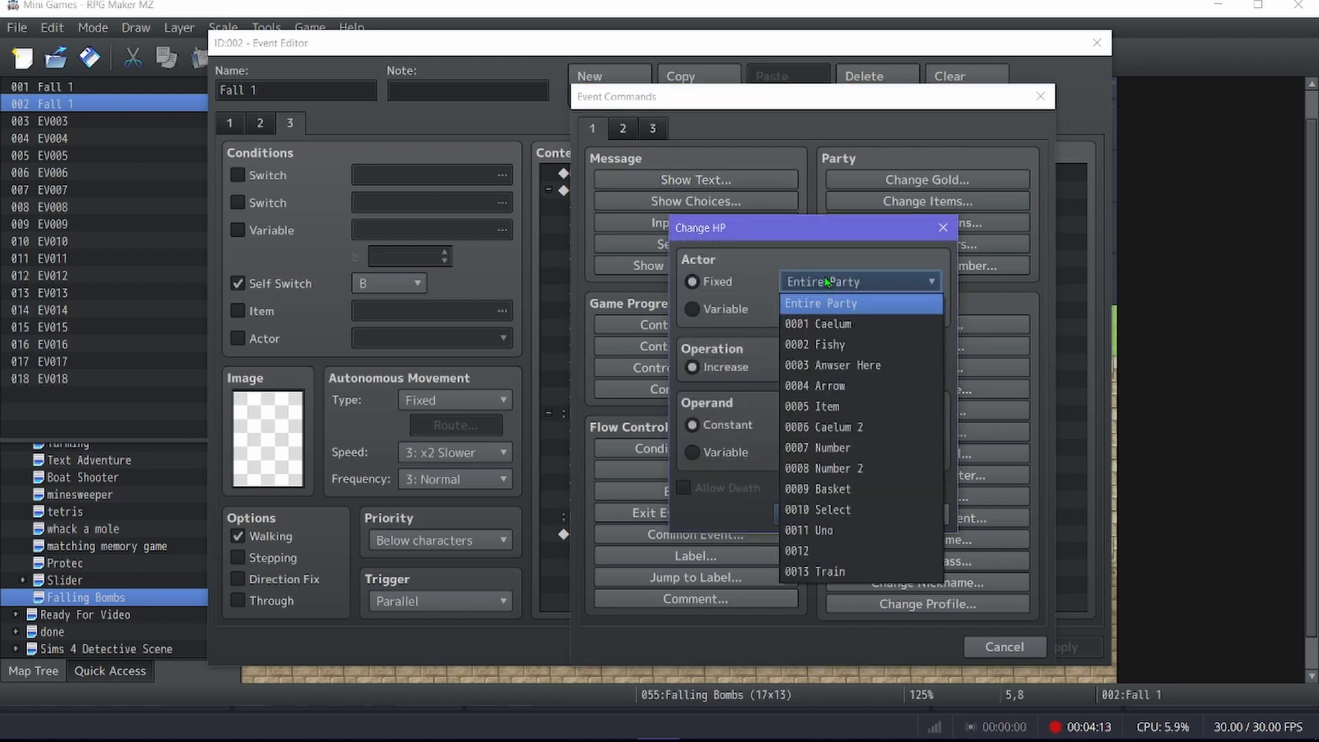
click(839, 309)
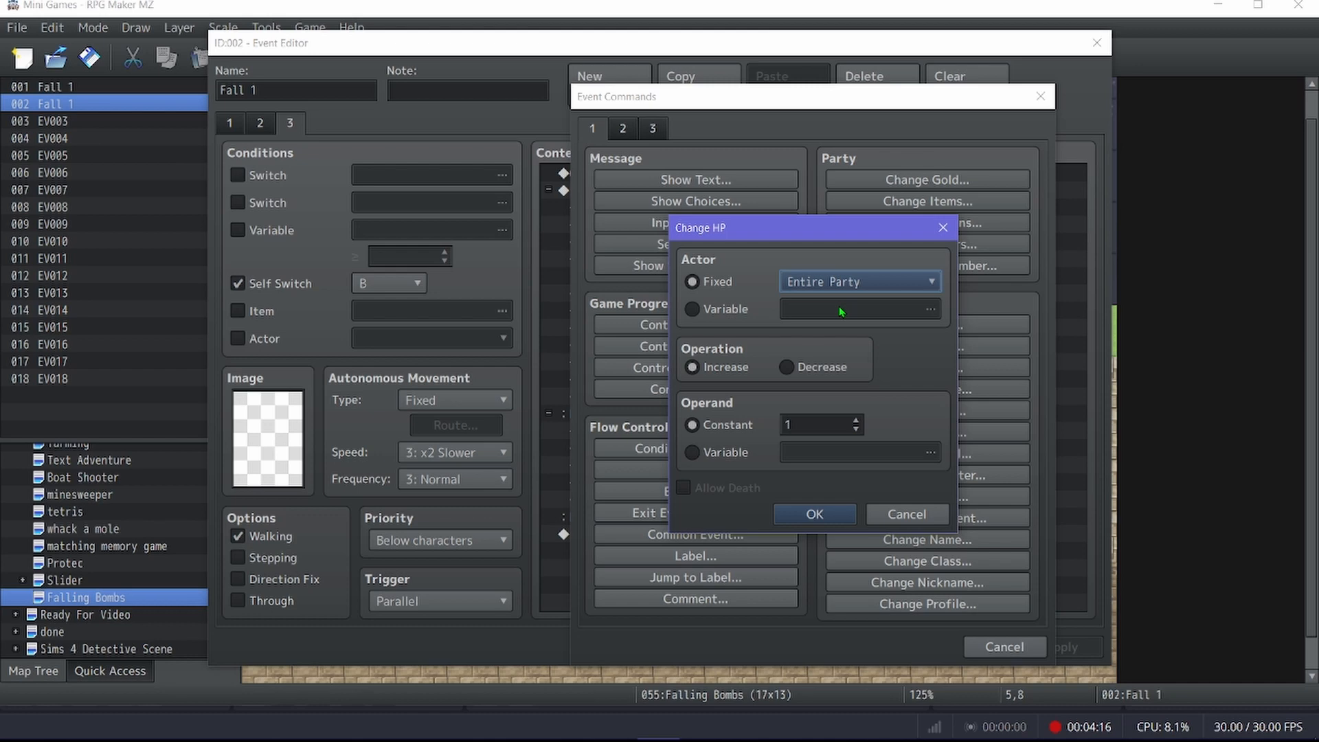
click(787, 368)
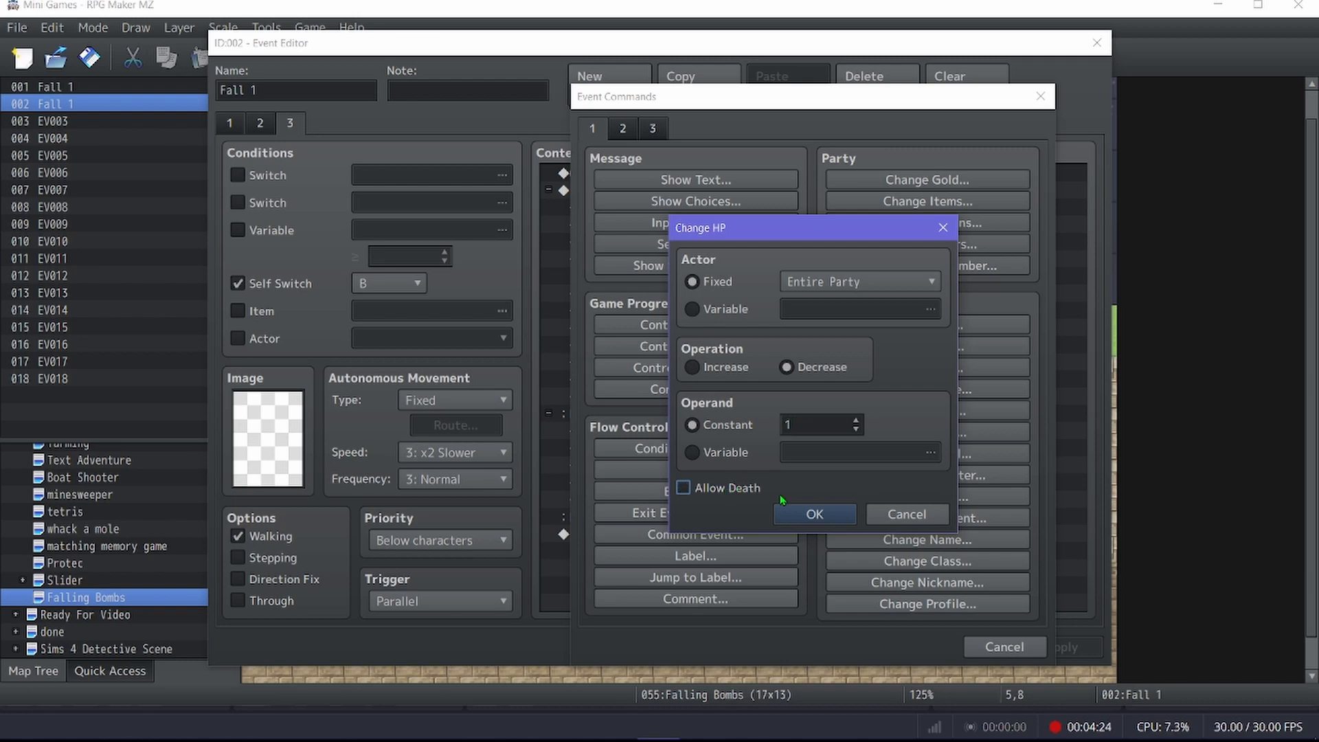
mouse_move(726, 492)
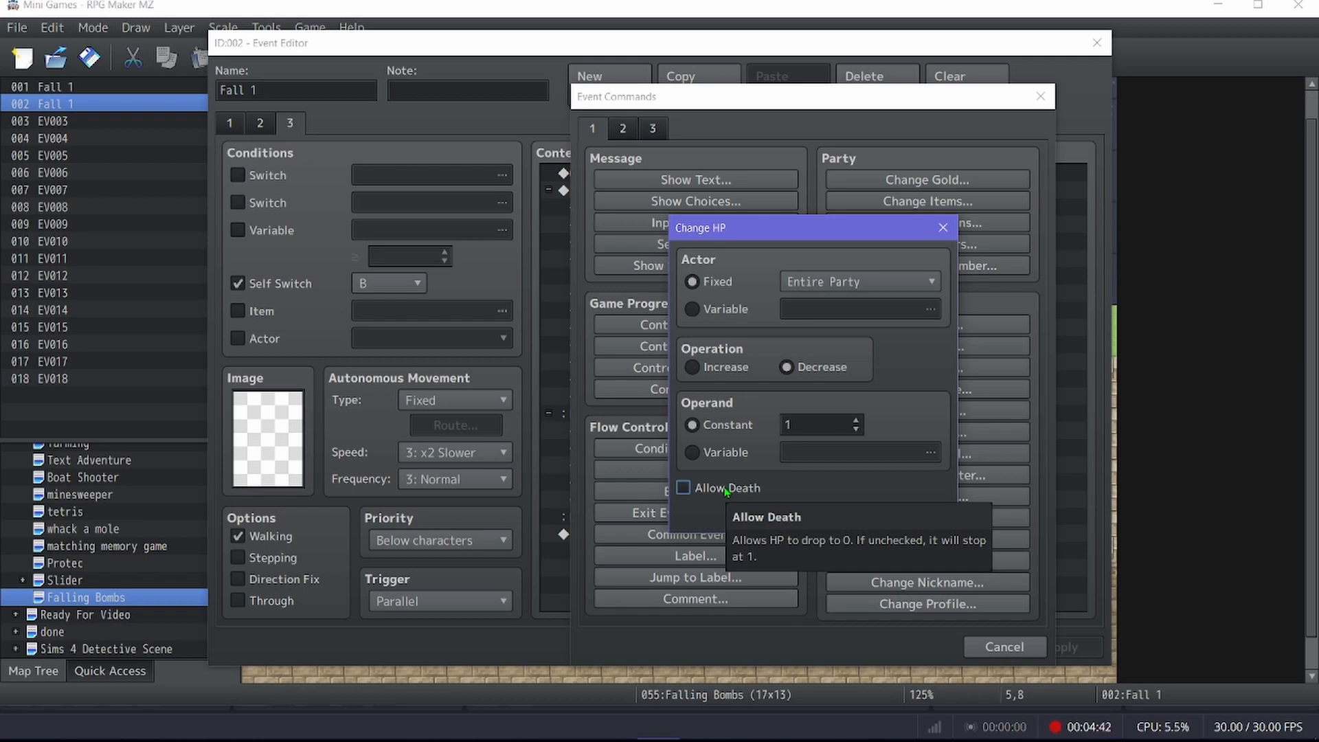
click(897, 514)
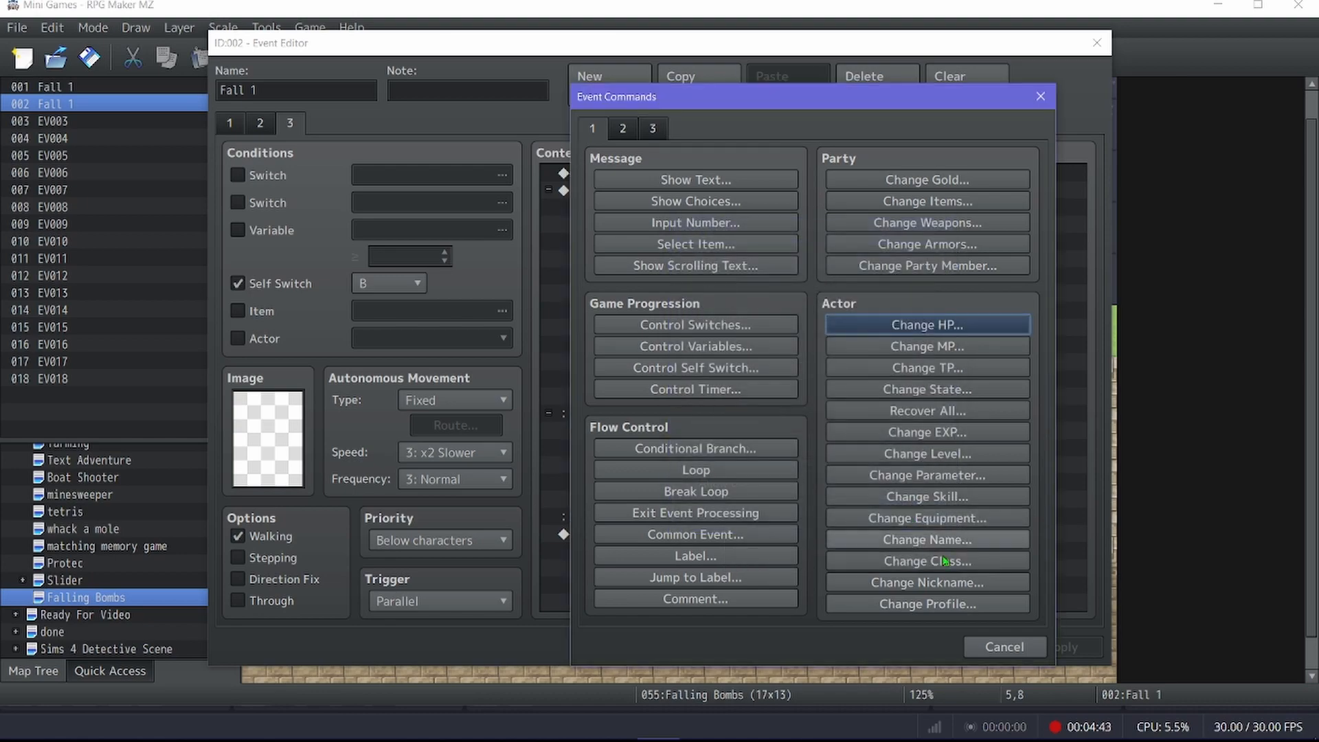
click(981, 647)
click(876, 647)
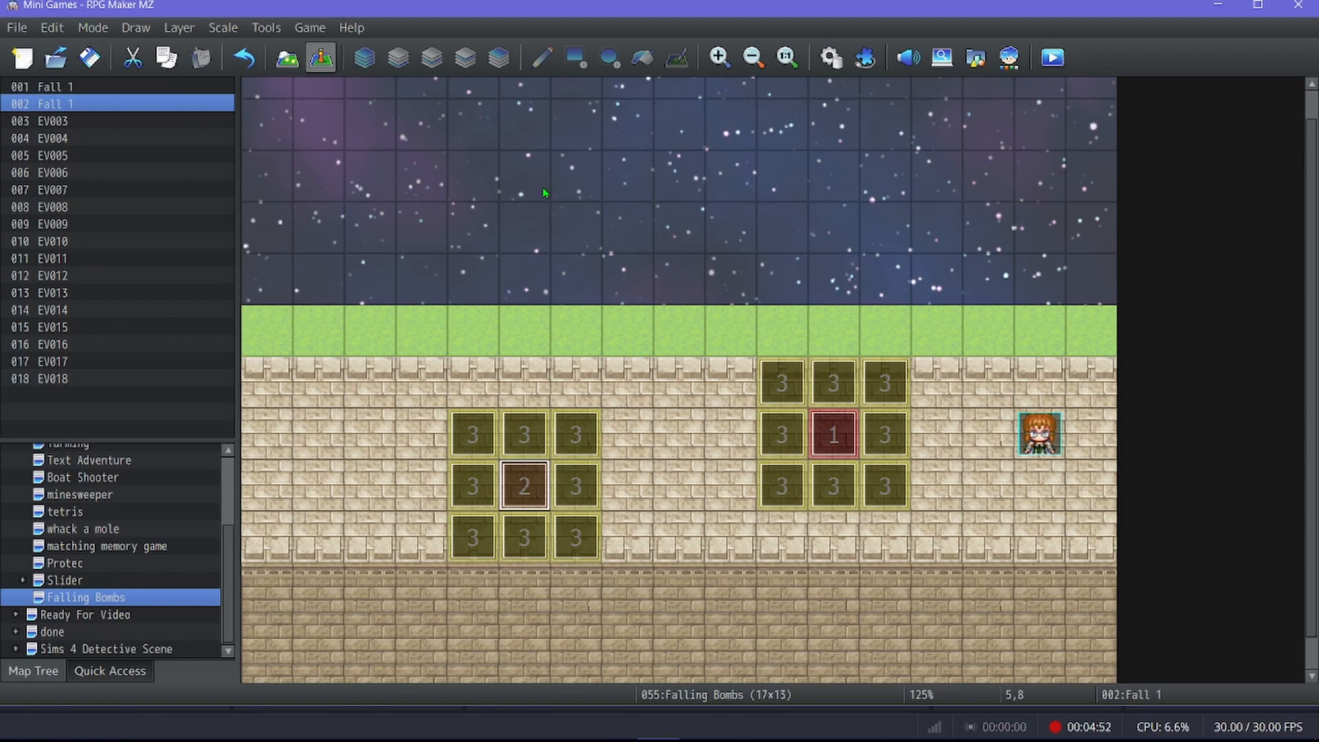
- Start a playtest of the Mini Games project
scroll(545, 193, down, 1)
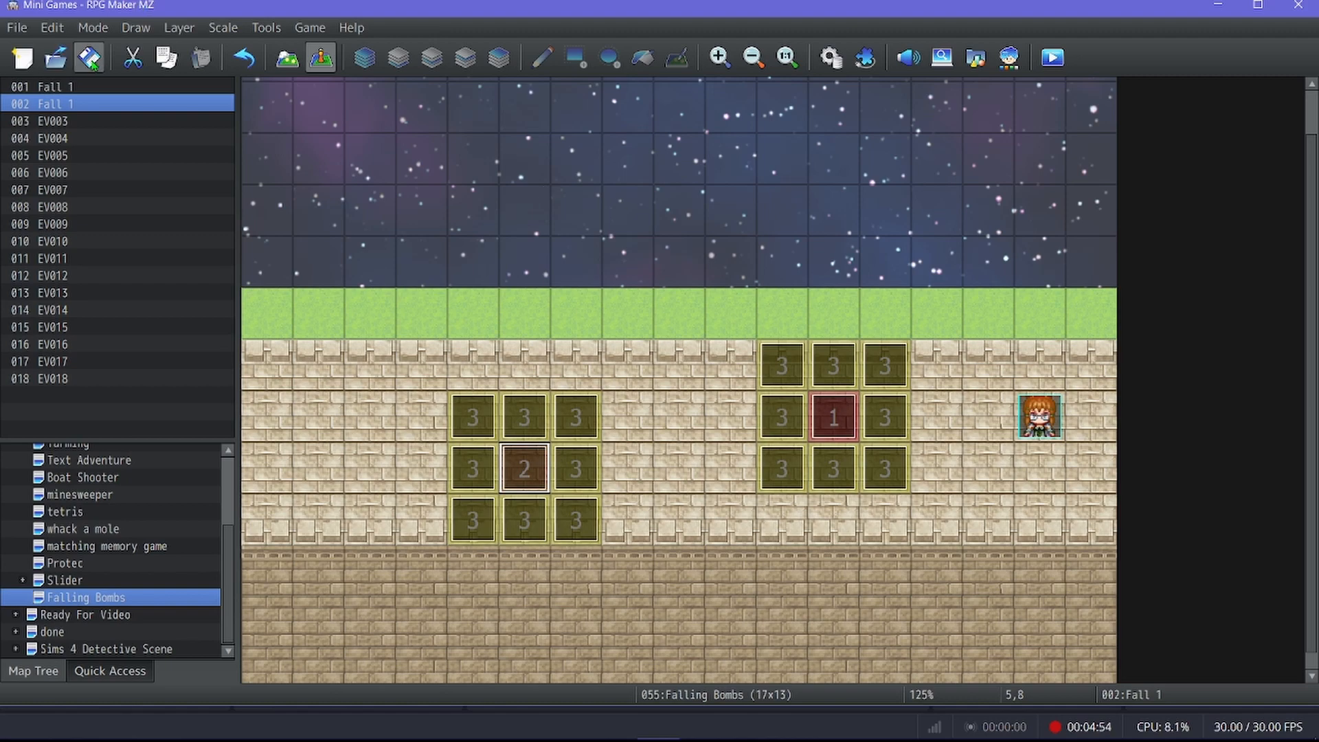
scroll(812, 377, down, 1)
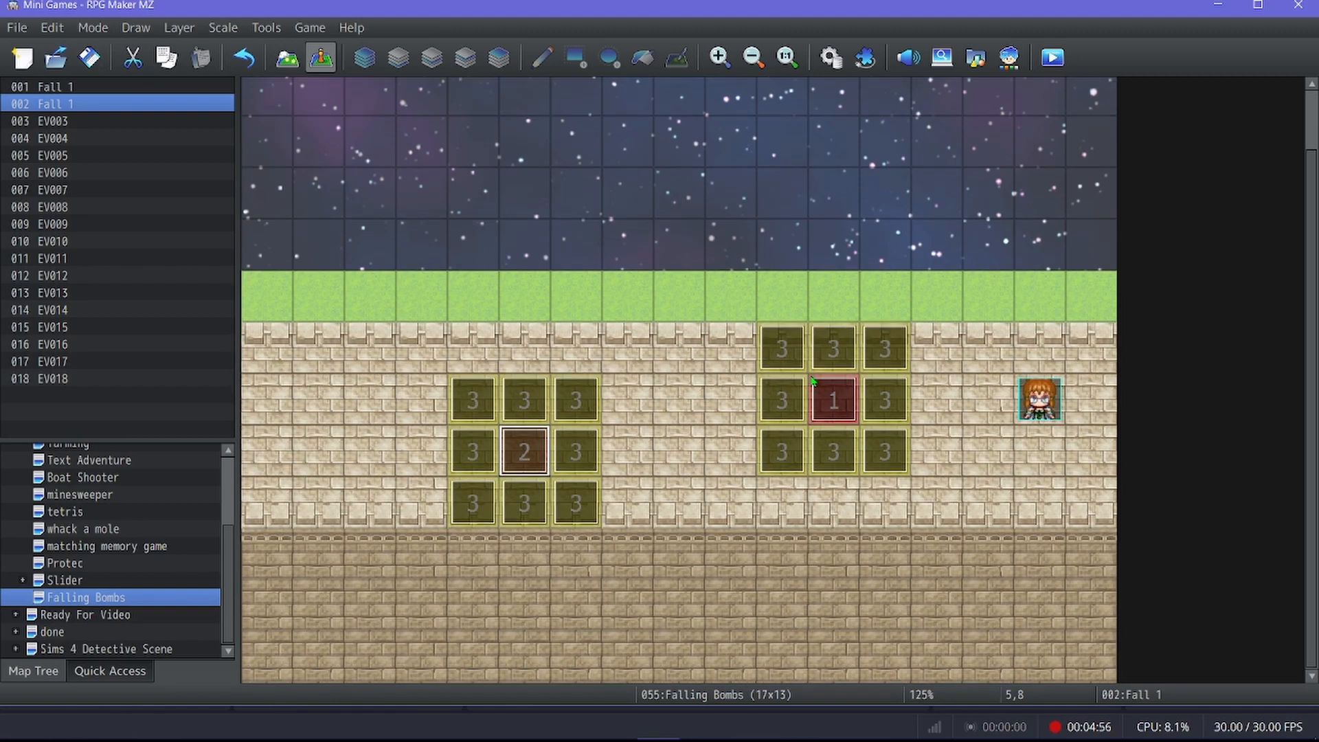
click(1044, 60)
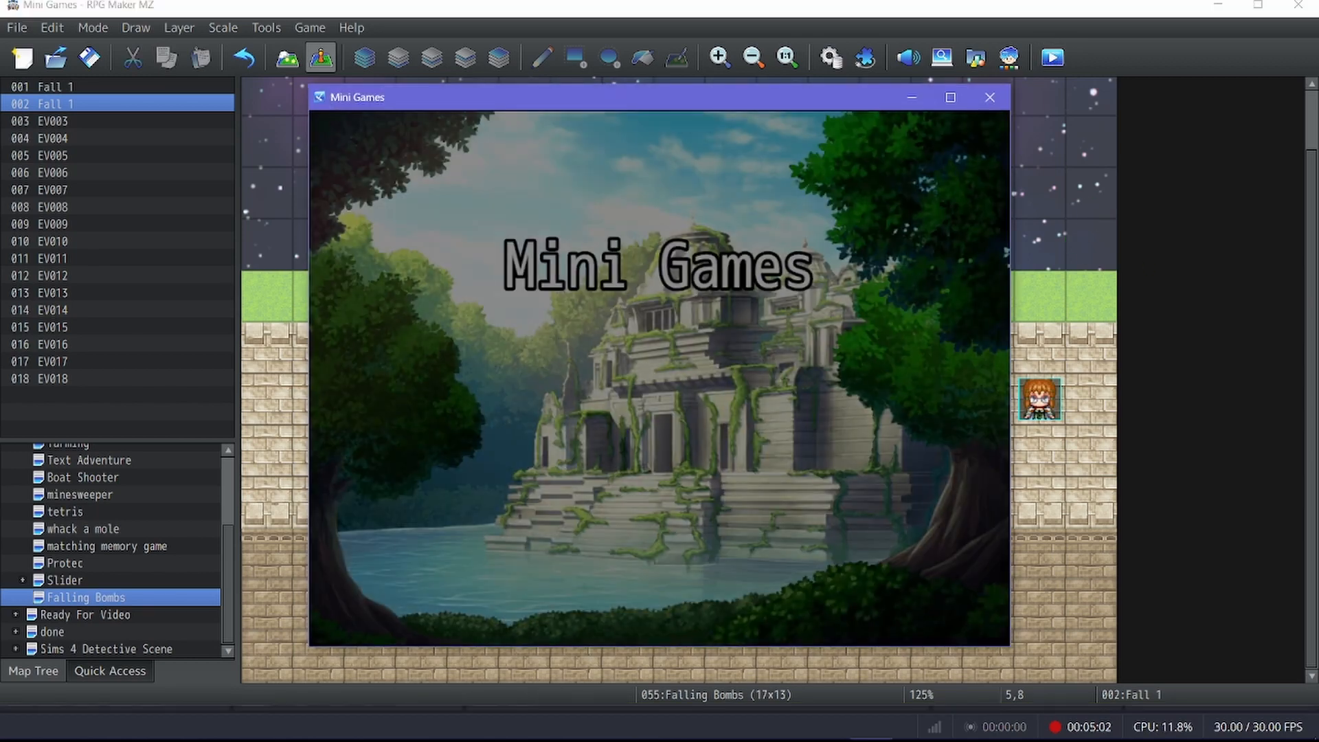
- Start a new game to playtest the Falling Bombs map, and close the extra playtest window launched after it
key(F4)
key(Up)
key(Return)
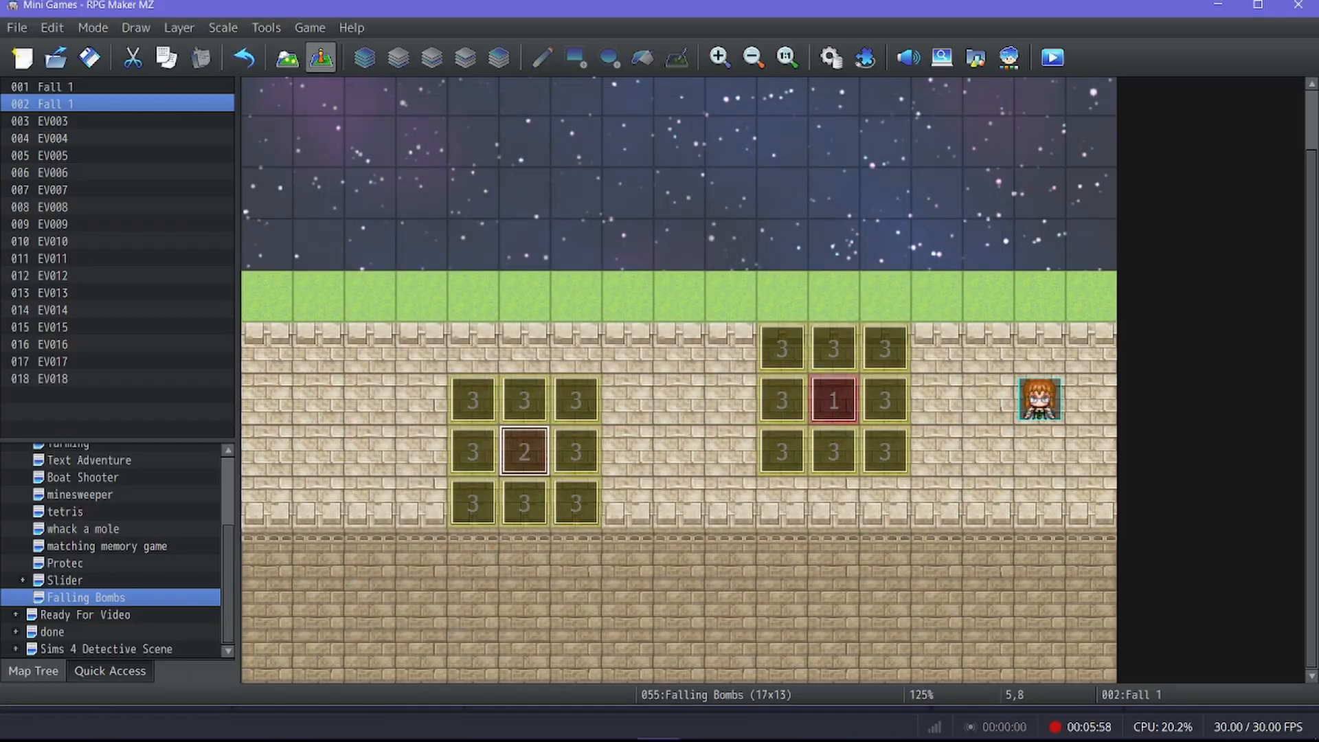
click(1052, 57)
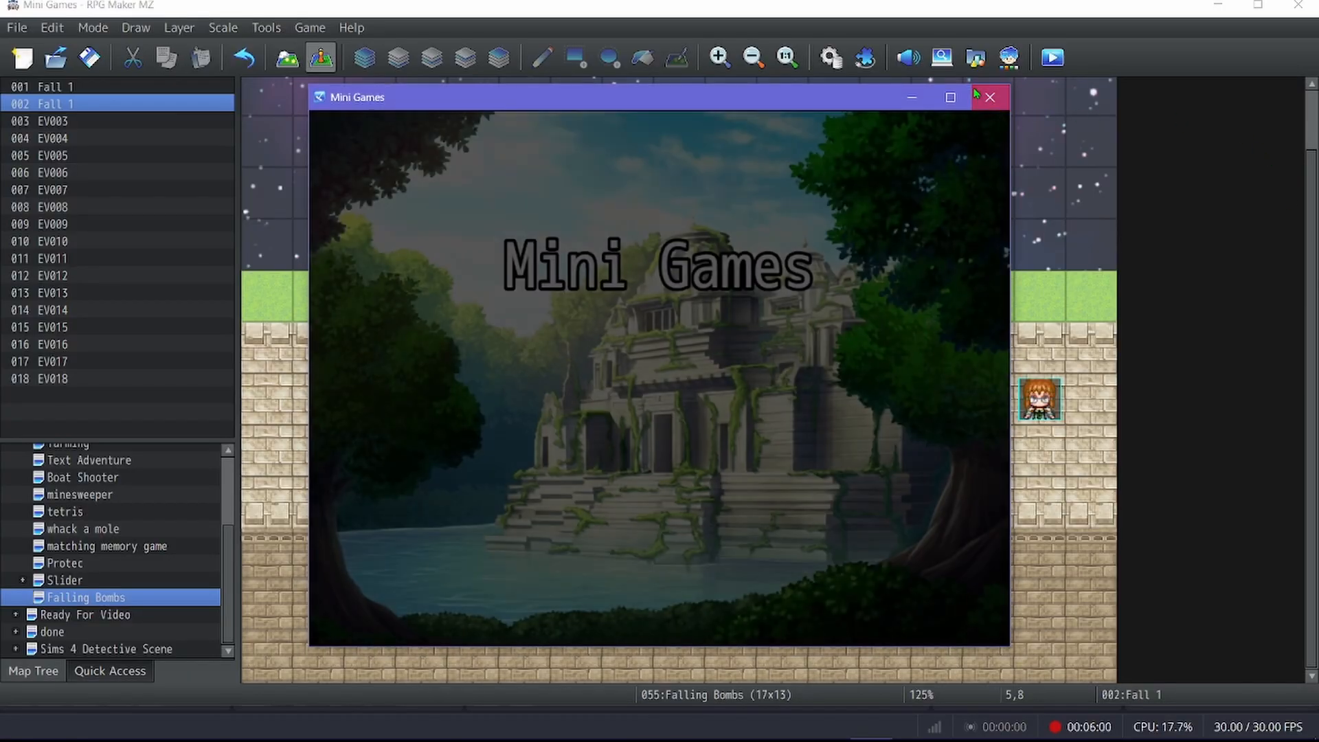
click(979, 95)
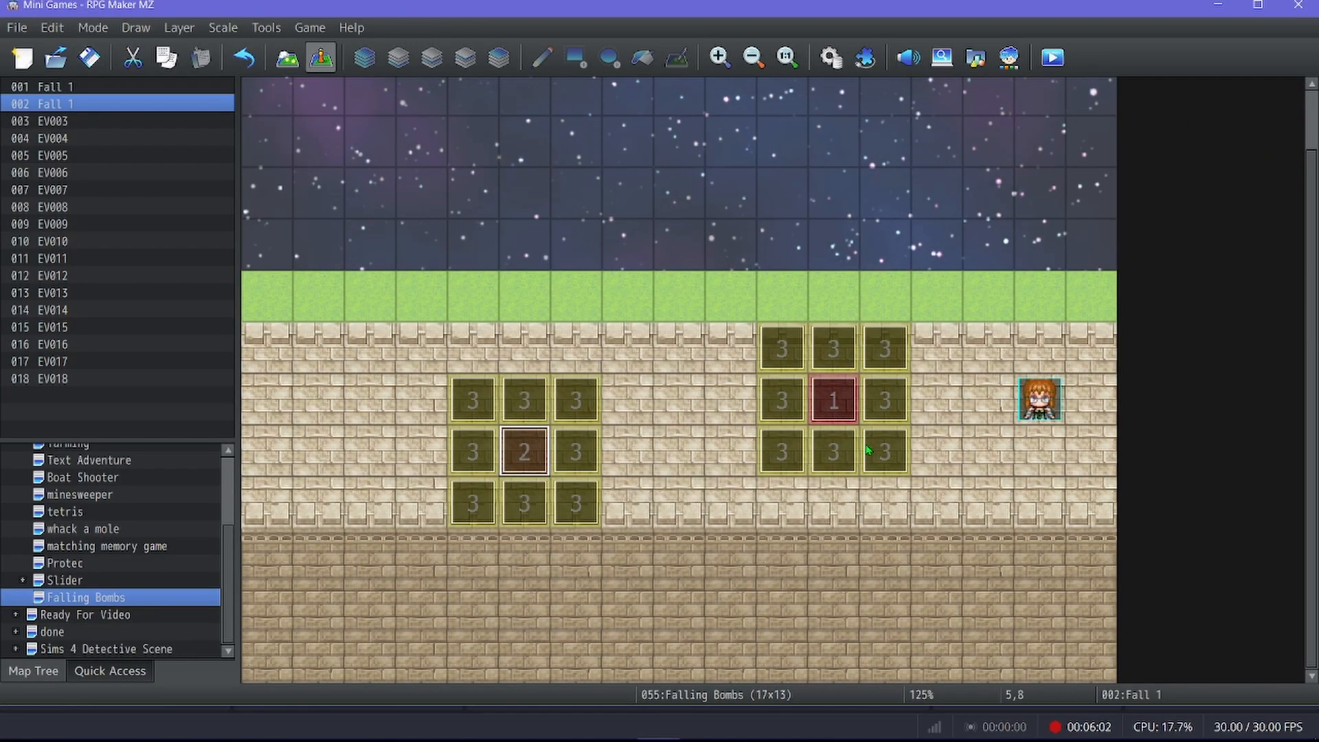
- Try an empty, wait-for-completion Set Movement Route for the Player at the start of the Region ID = 1 branch on page 3 of the region 1 event
double_click(839, 415)
click(290, 125)
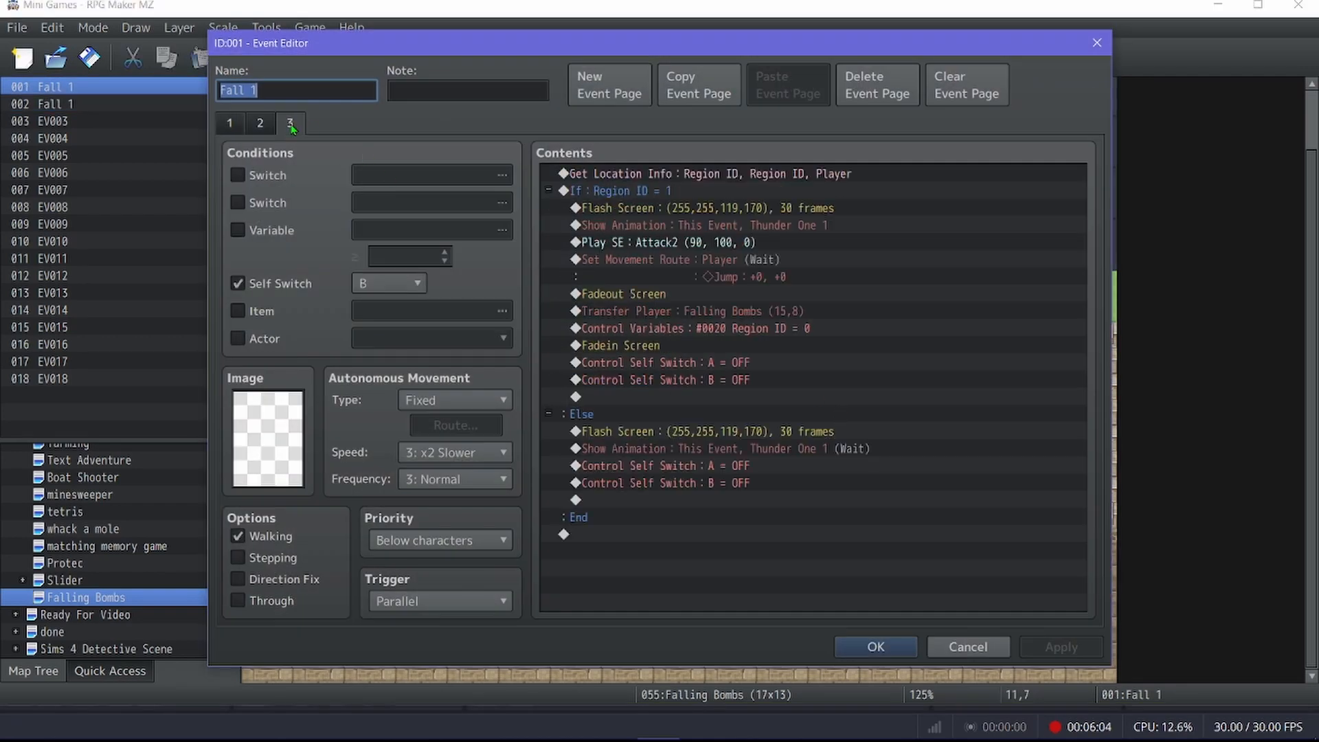
double_click(686, 229)
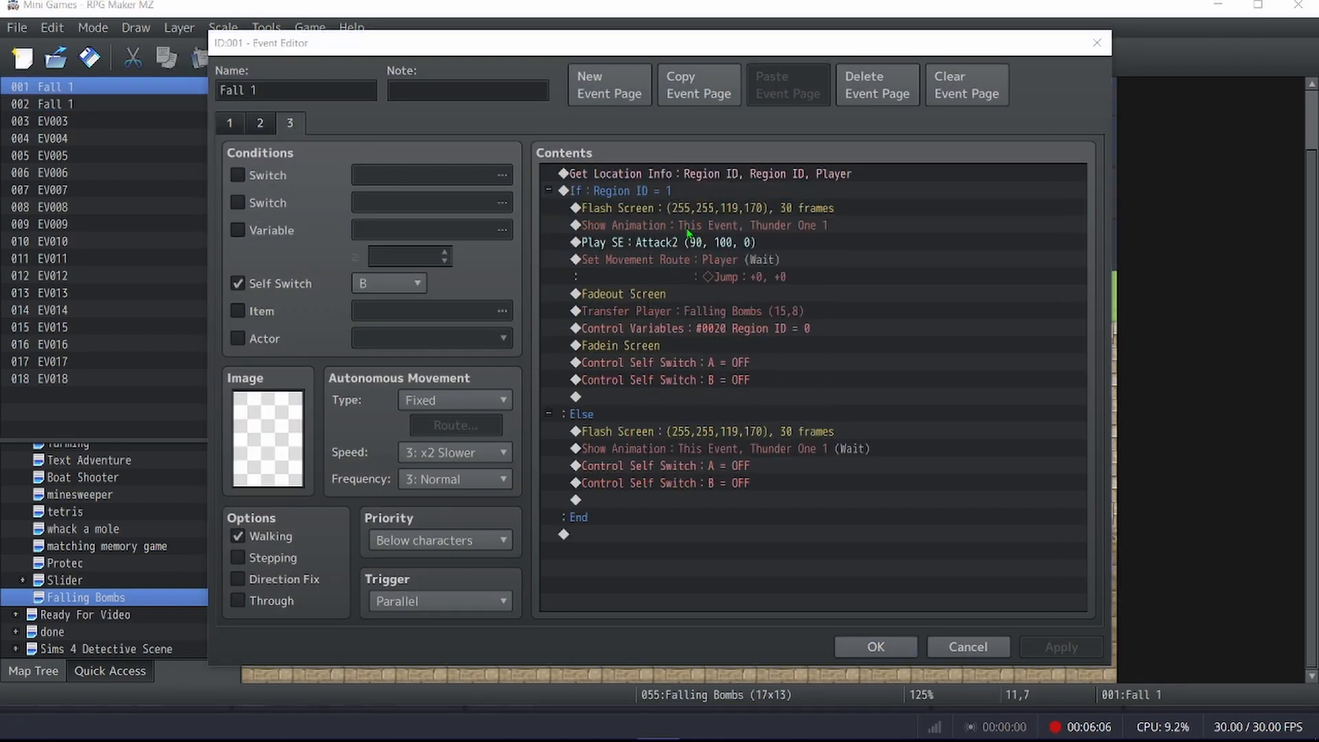
click(623, 128)
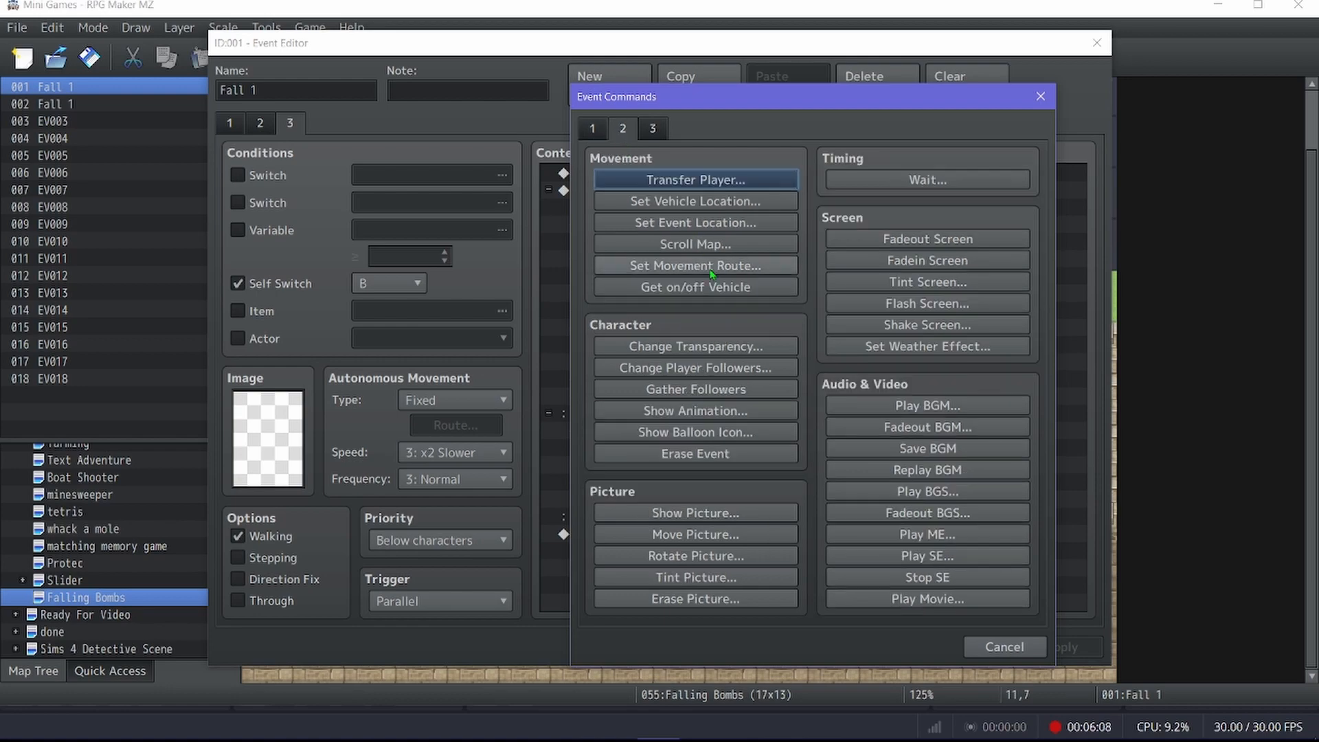
click(715, 265)
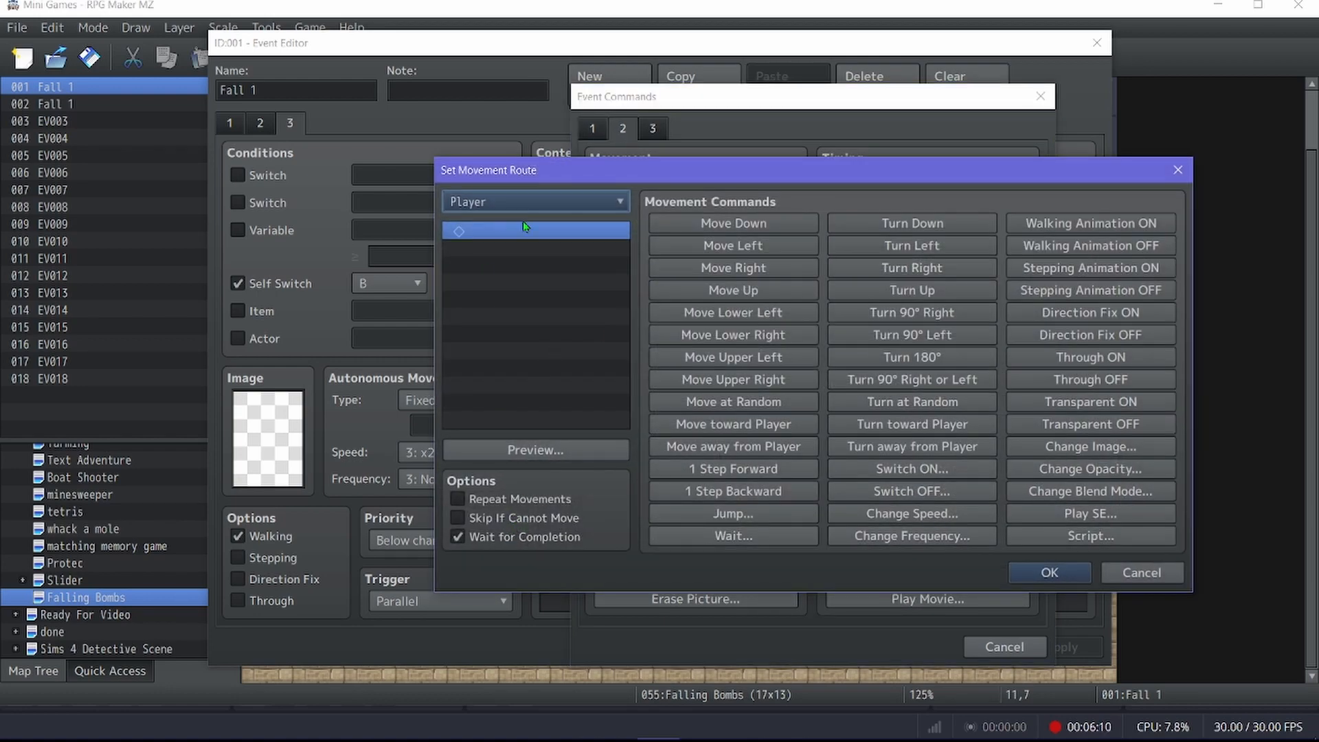
click(1049, 572)
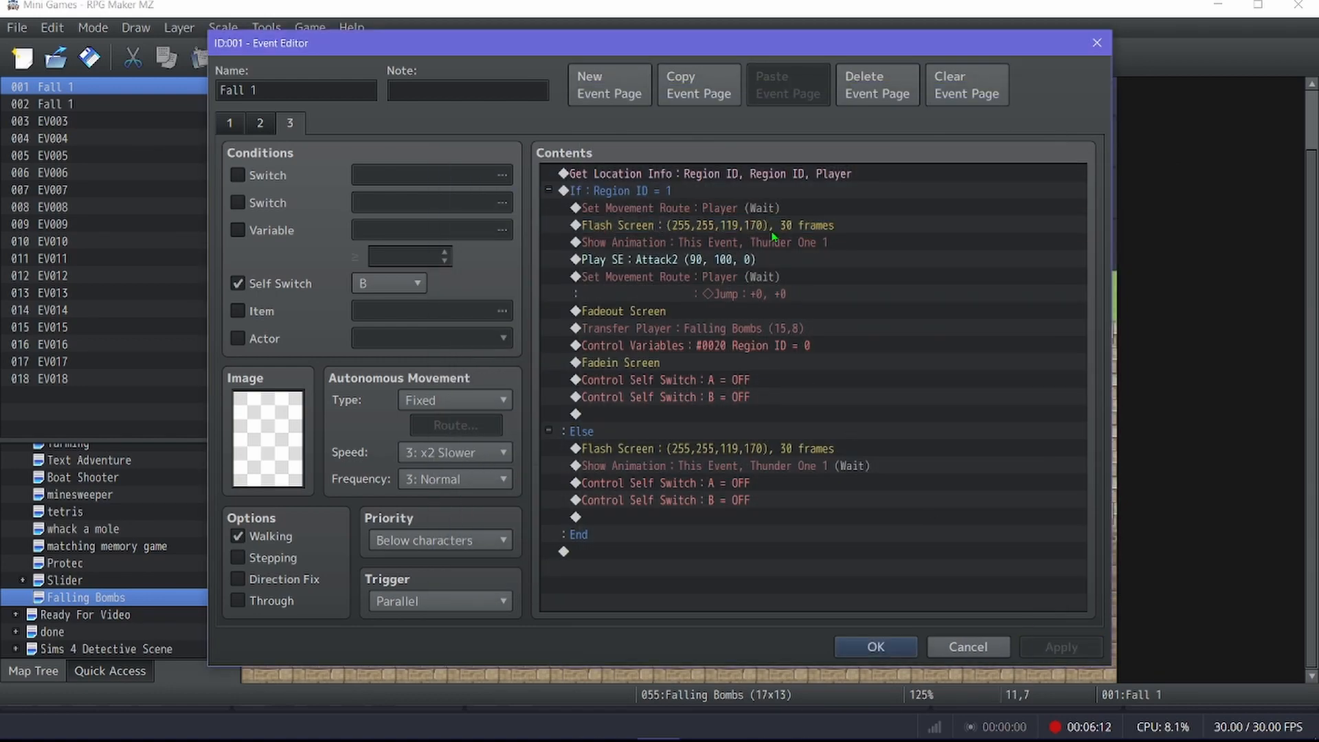
click(750, 209)
click(875, 647)
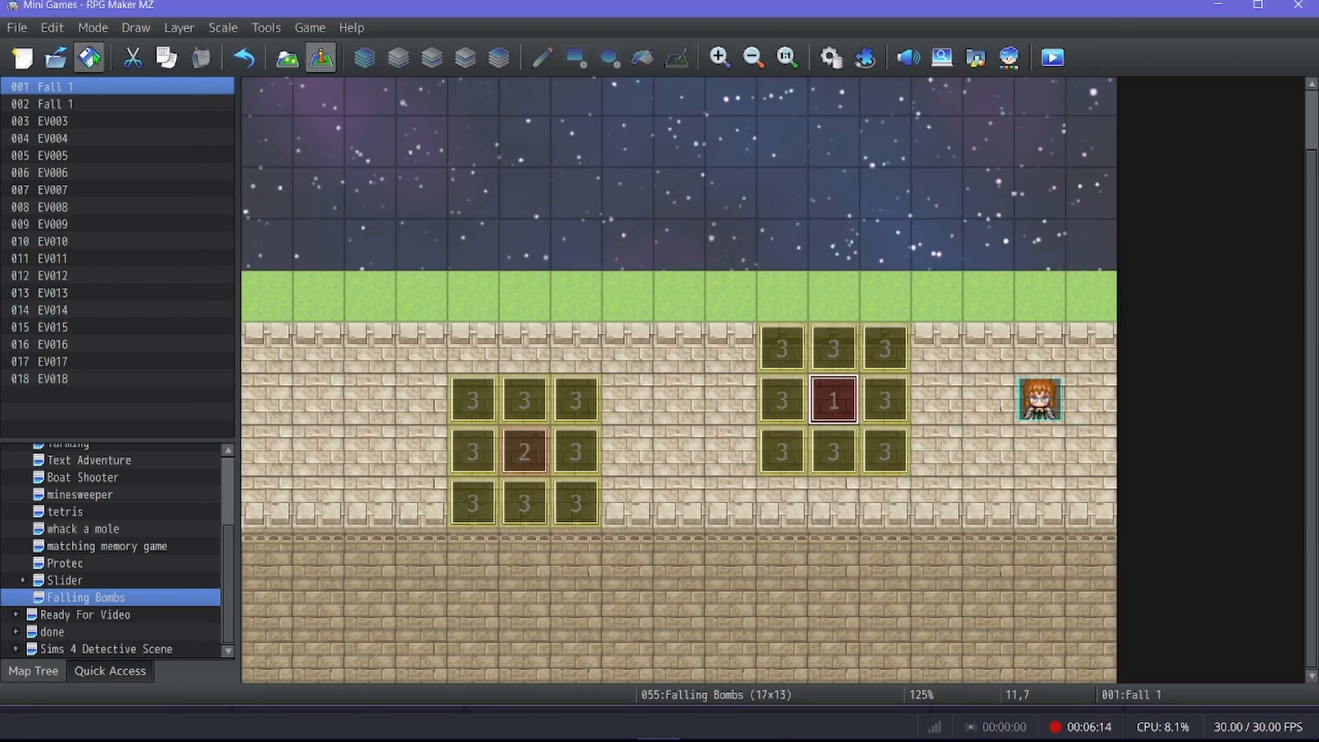
- Playtest the region 1 event with the waiting movement route by starting a new game
click(1051, 57)
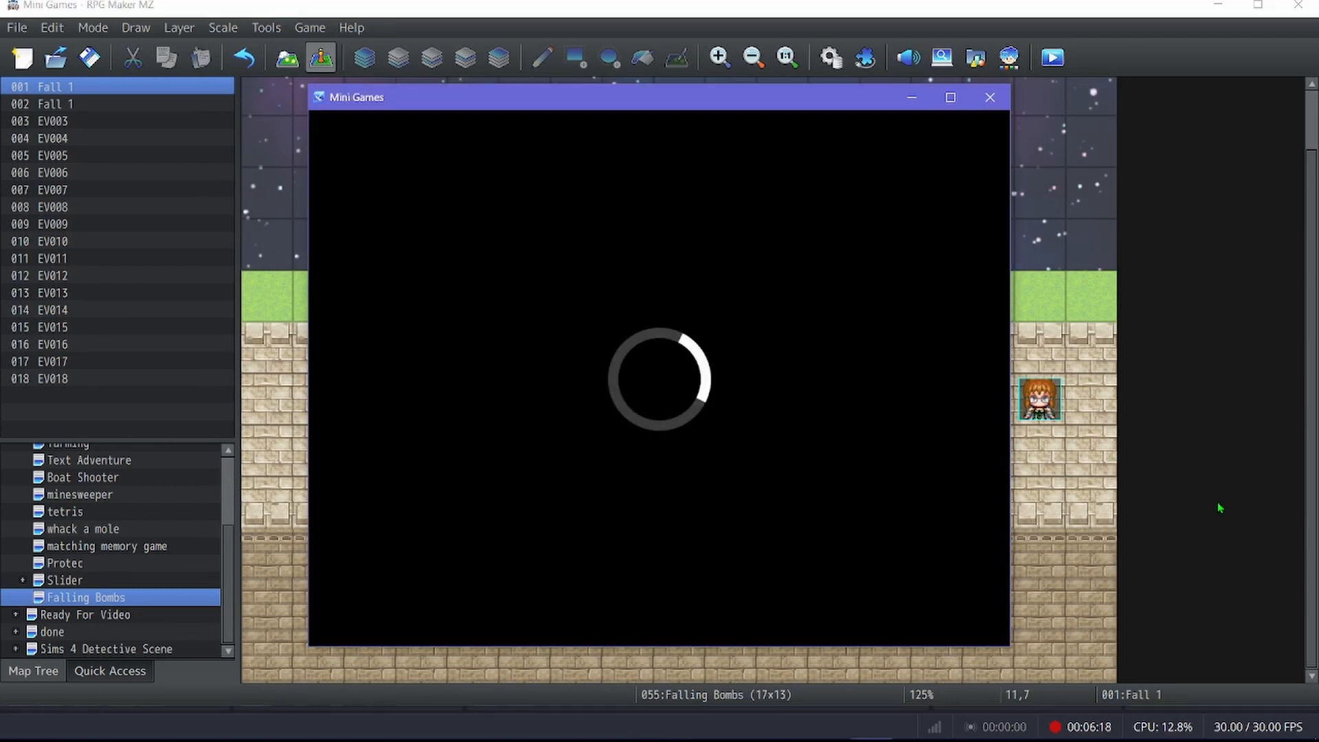
key(Up)
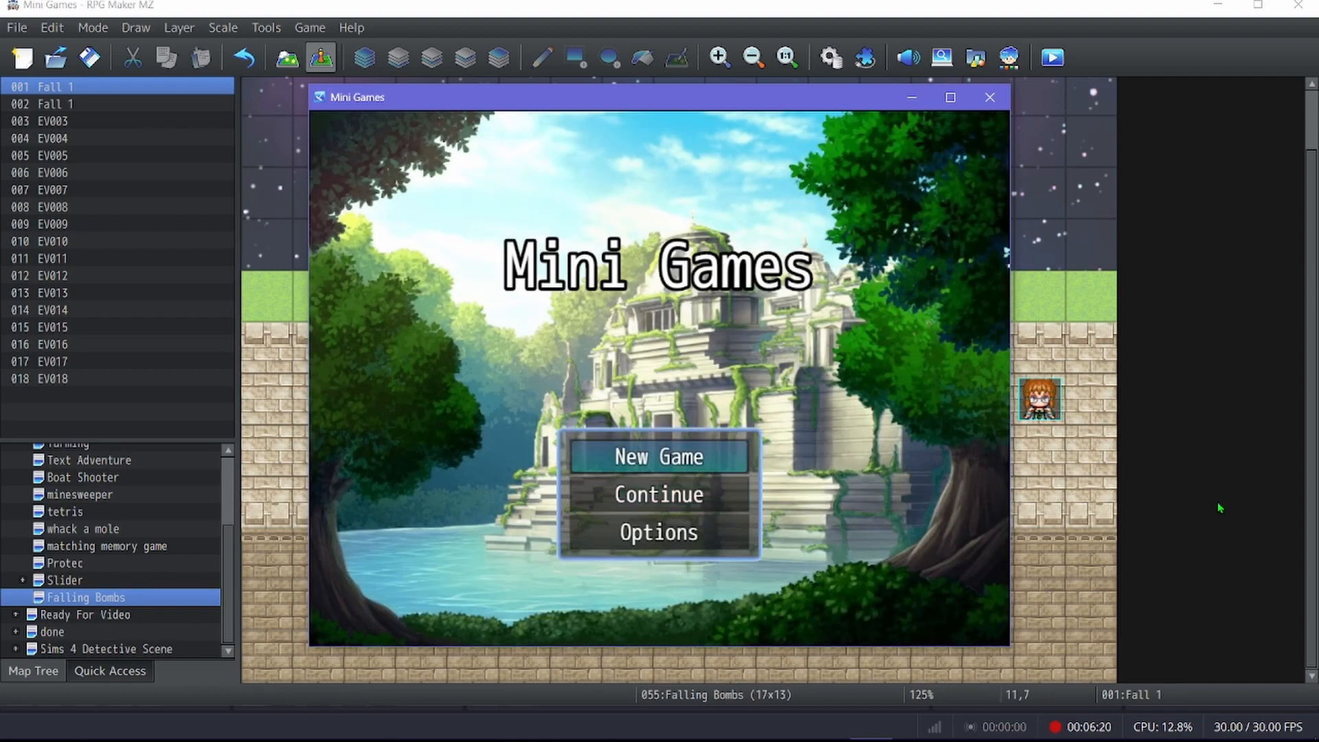
key(Return)
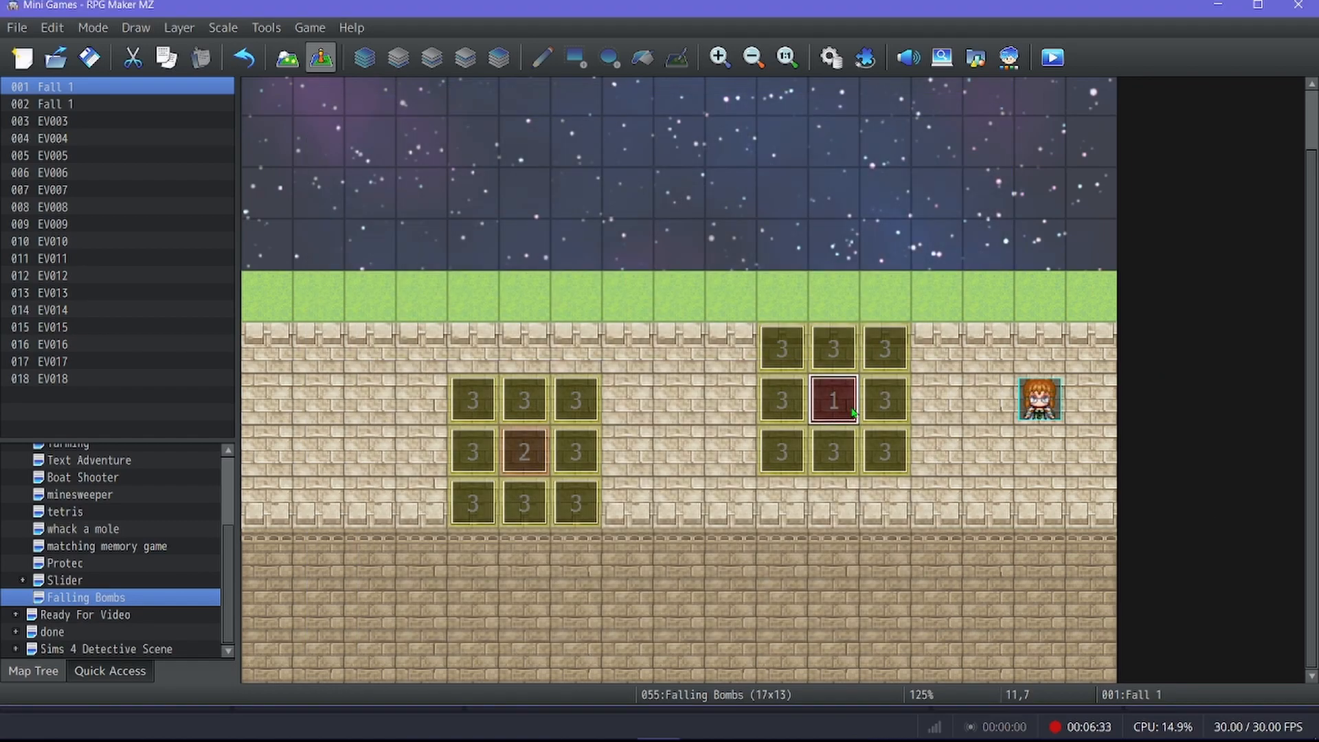
- Try enabling Repeat Movements on the empty Player movement route on page 3 of the region 1 event
double_click(852, 412)
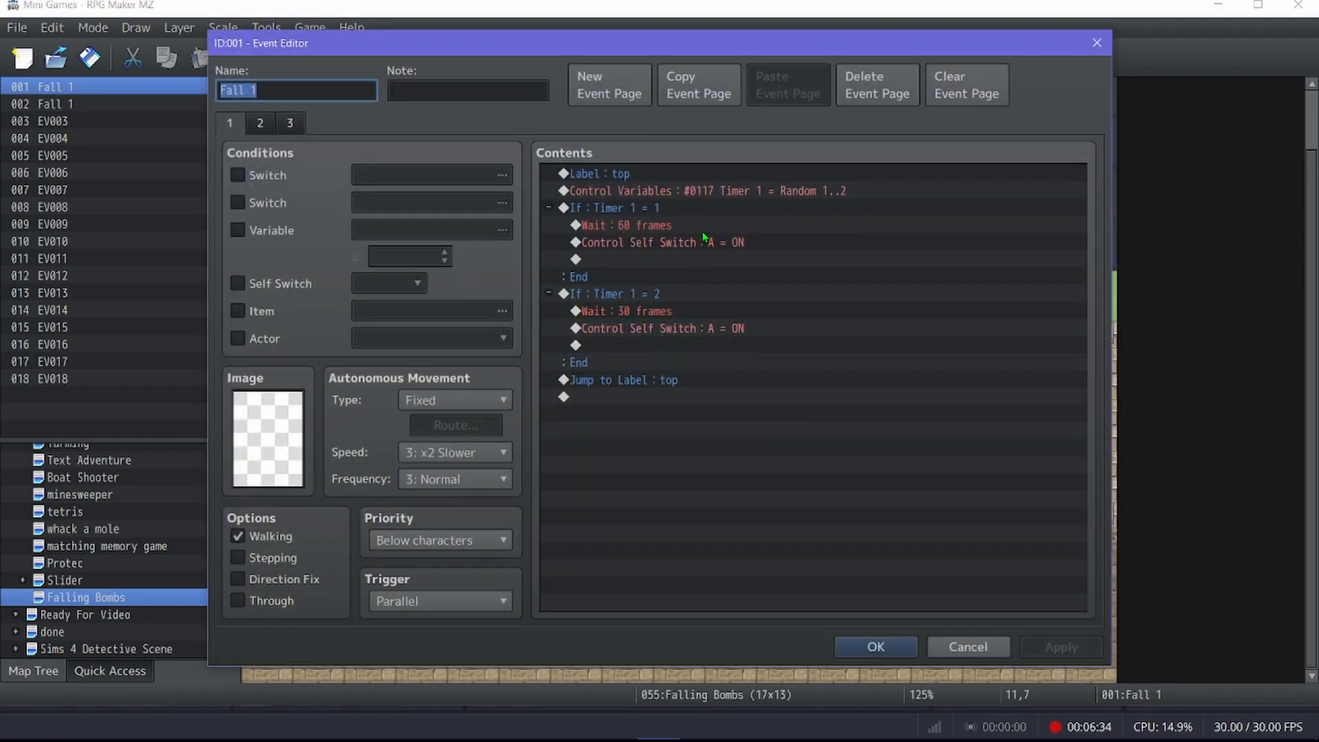
click(290, 123)
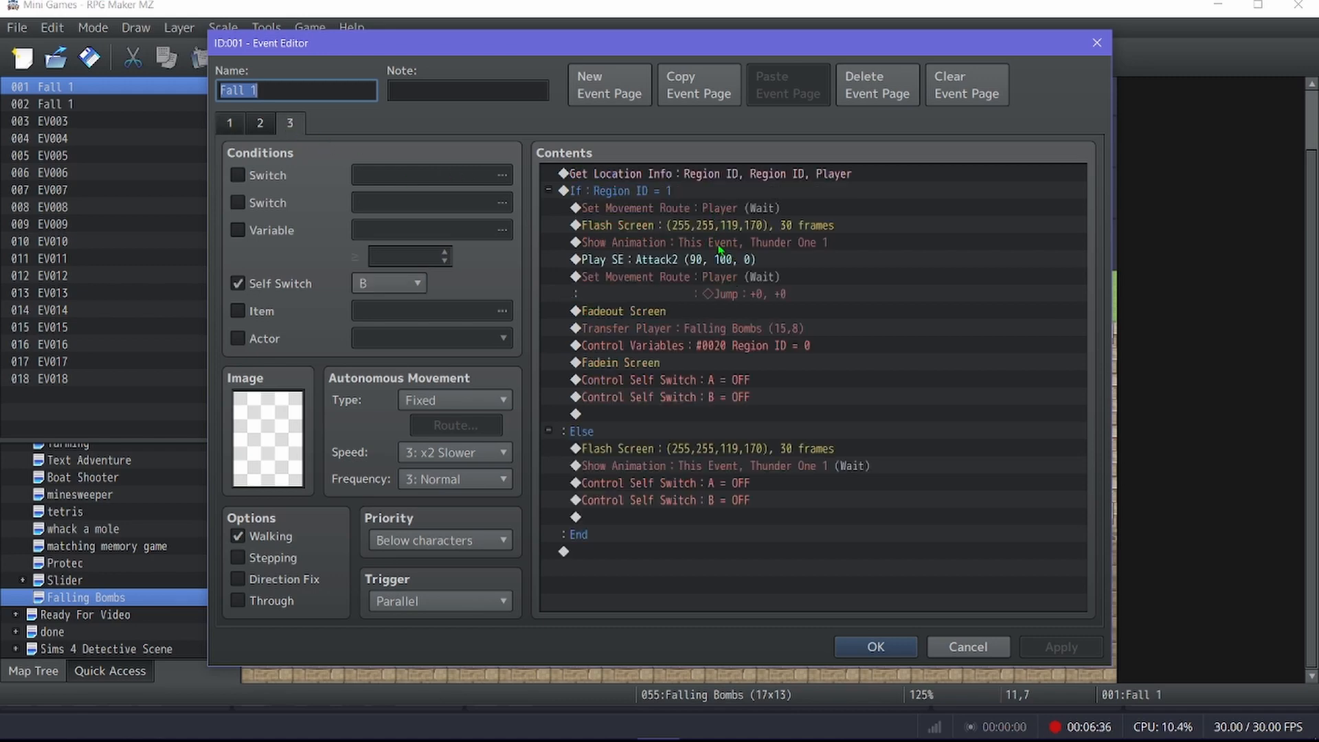
click(724, 208)
double_click(724, 209)
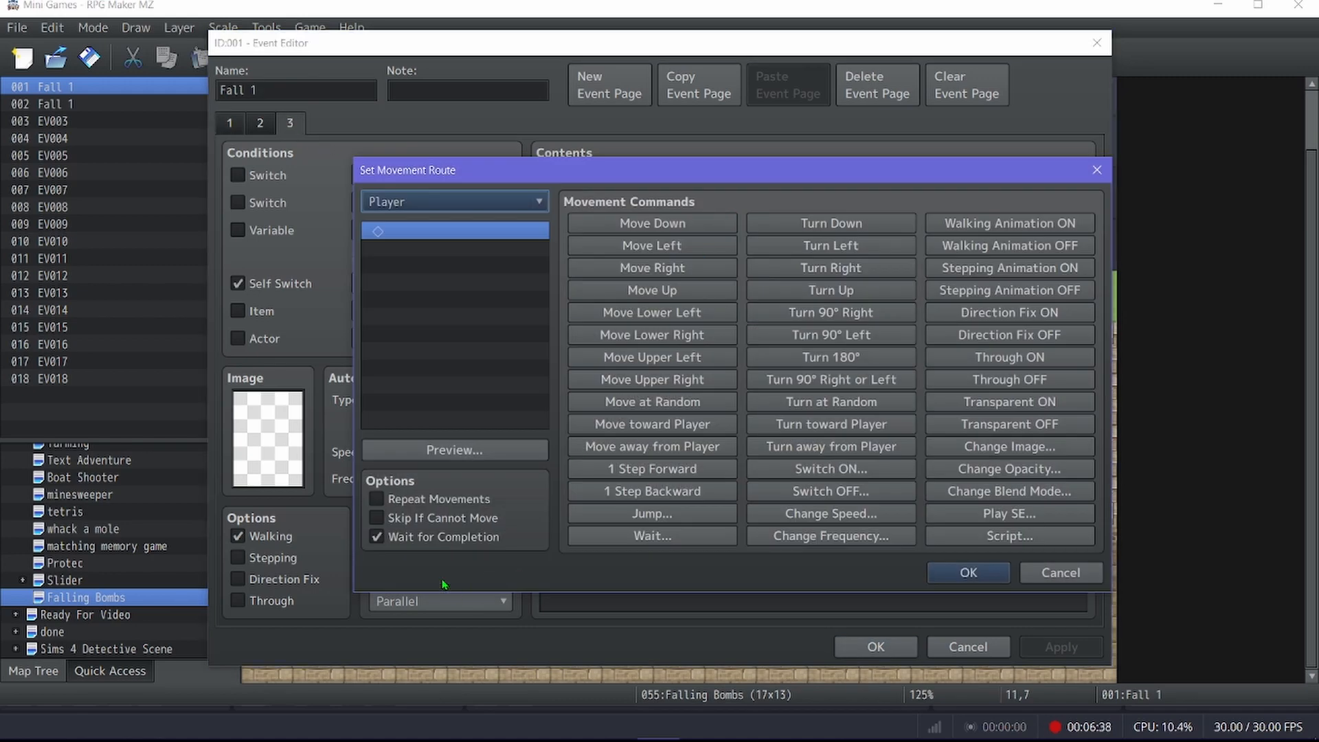
click(408, 506)
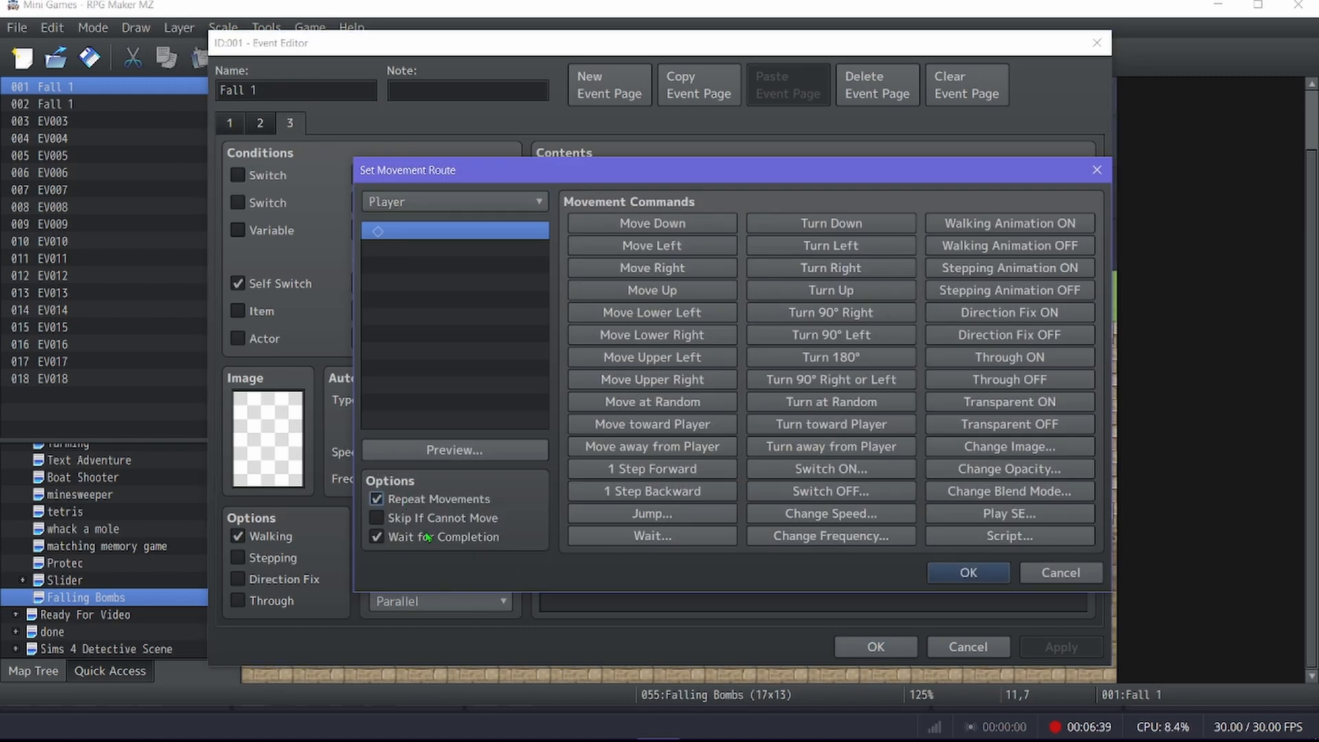
click(968, 572)
click(874, 646)
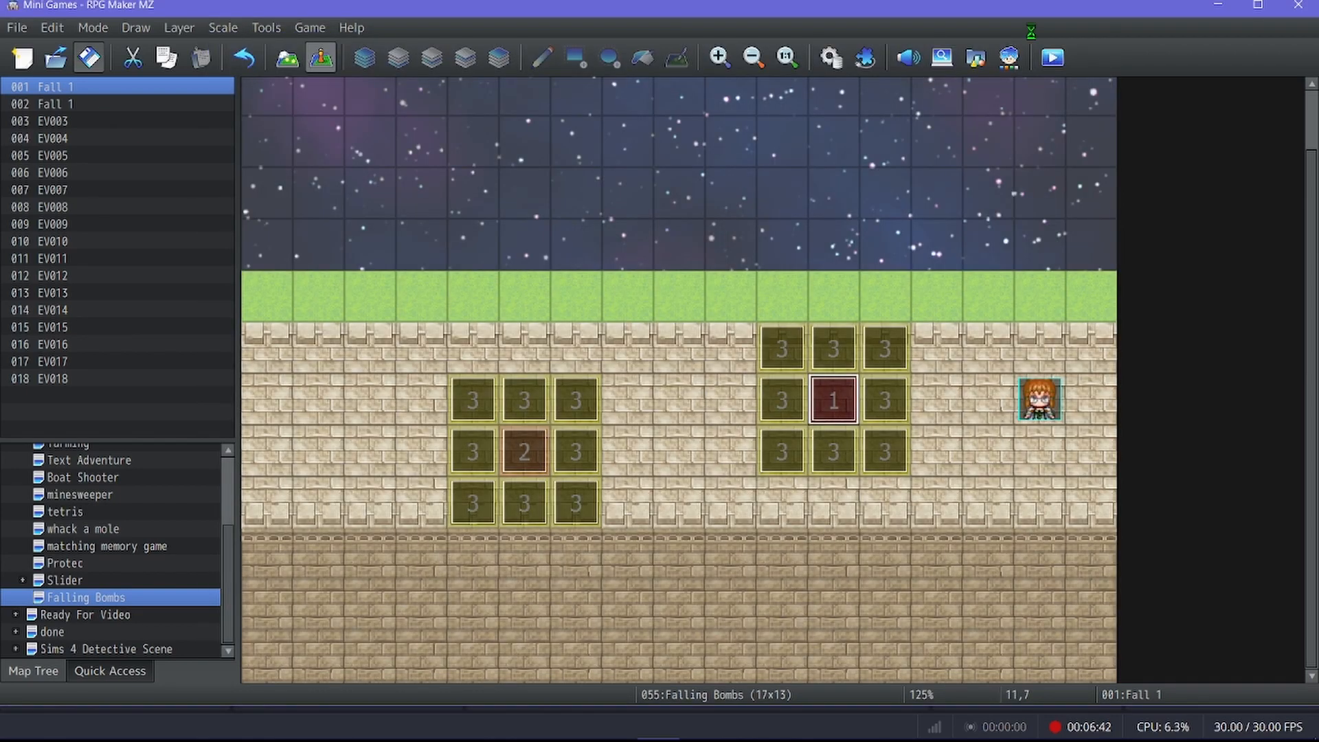
- Playtest the repeating movement route in a new game, and close the game window
click(1058, 60)
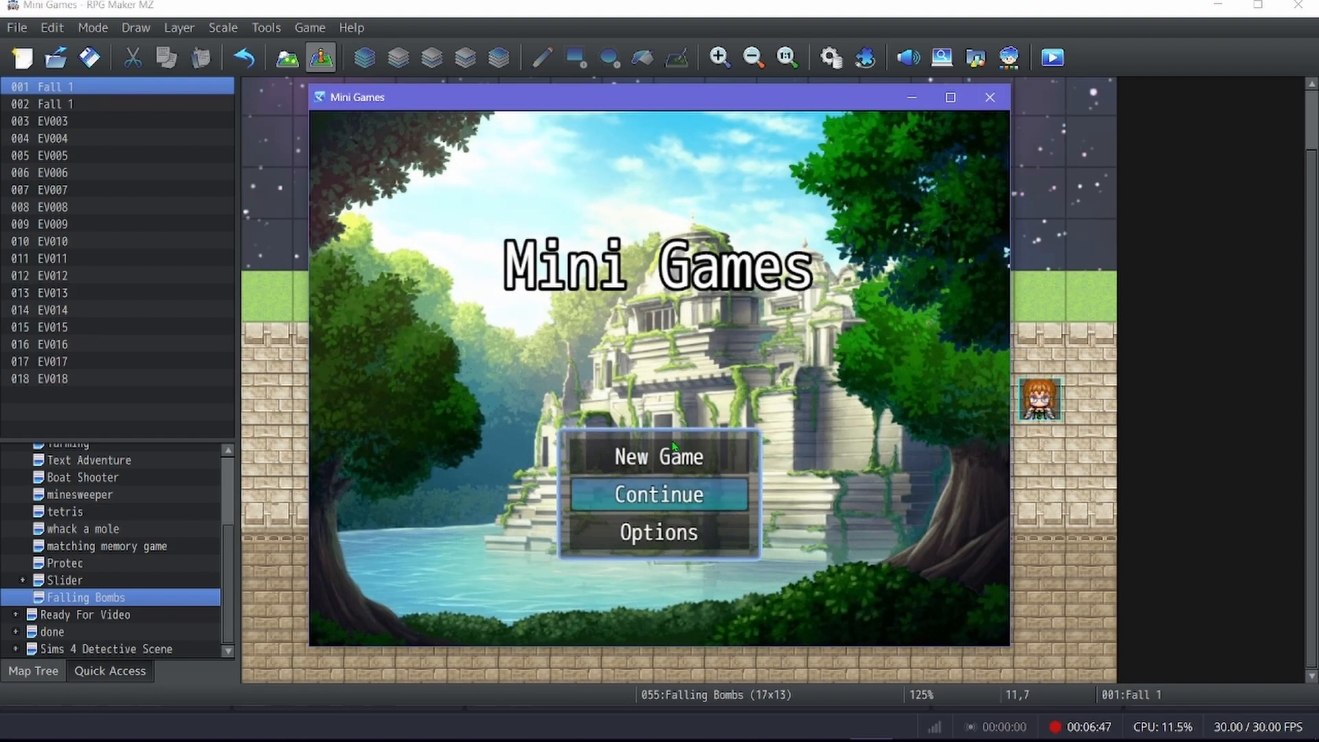
click(673, 448)
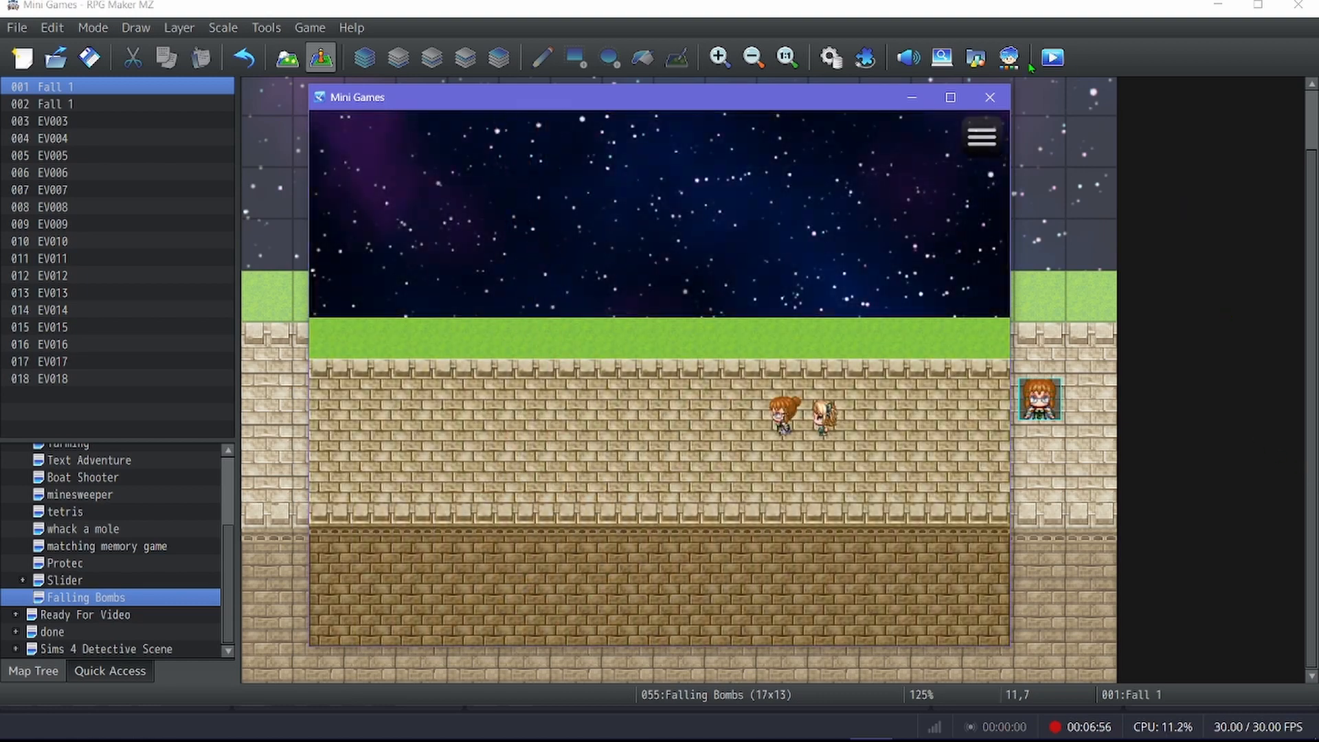
click(989, 97)
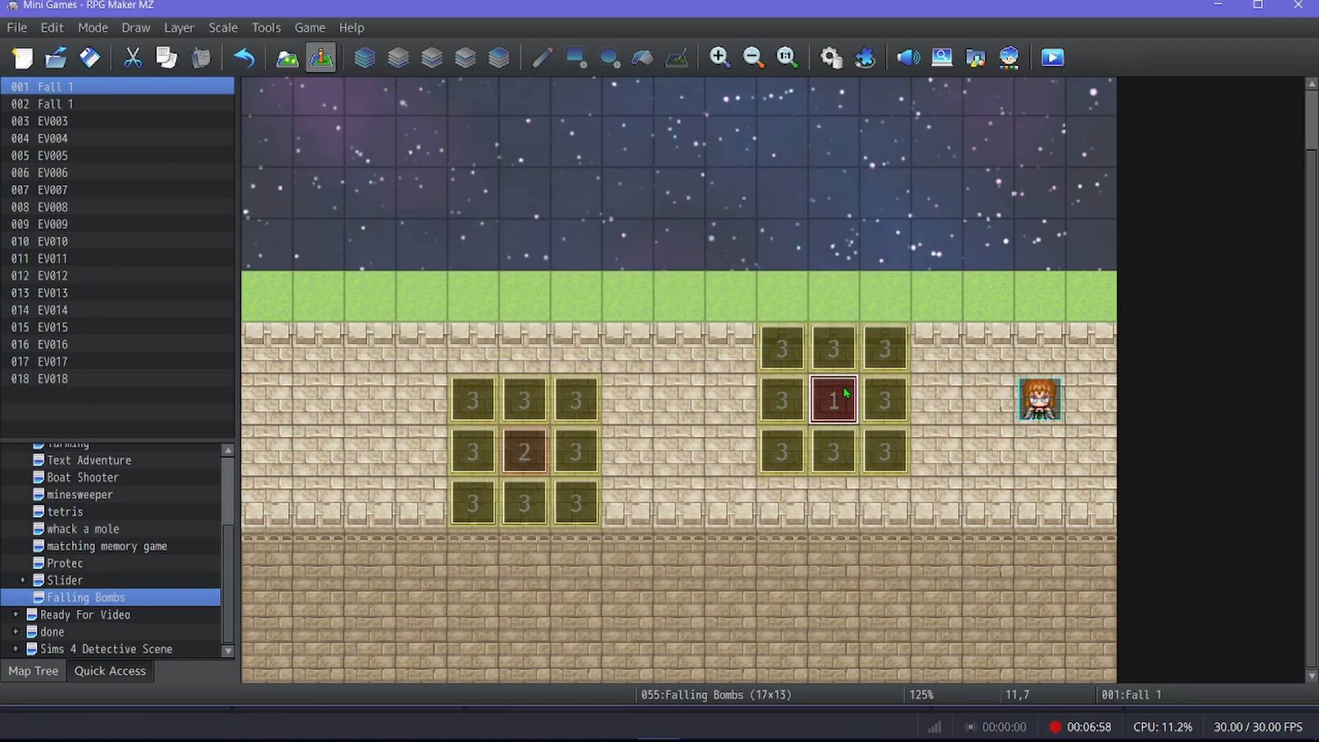
- Try the empty Player movement route with Skip If Cannot Move on and Wait for Completion off, and playtest it
double_click(846, 392)
click(291, 126)
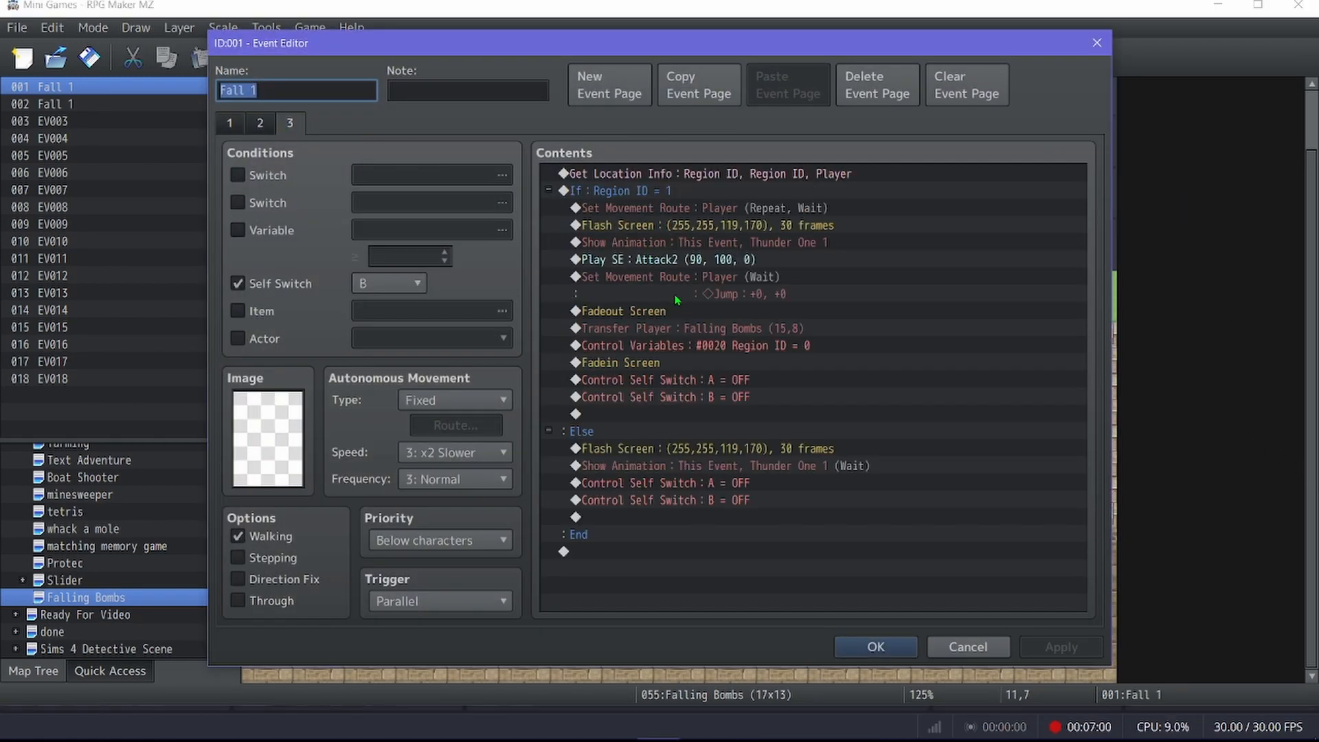
click(723, 208)
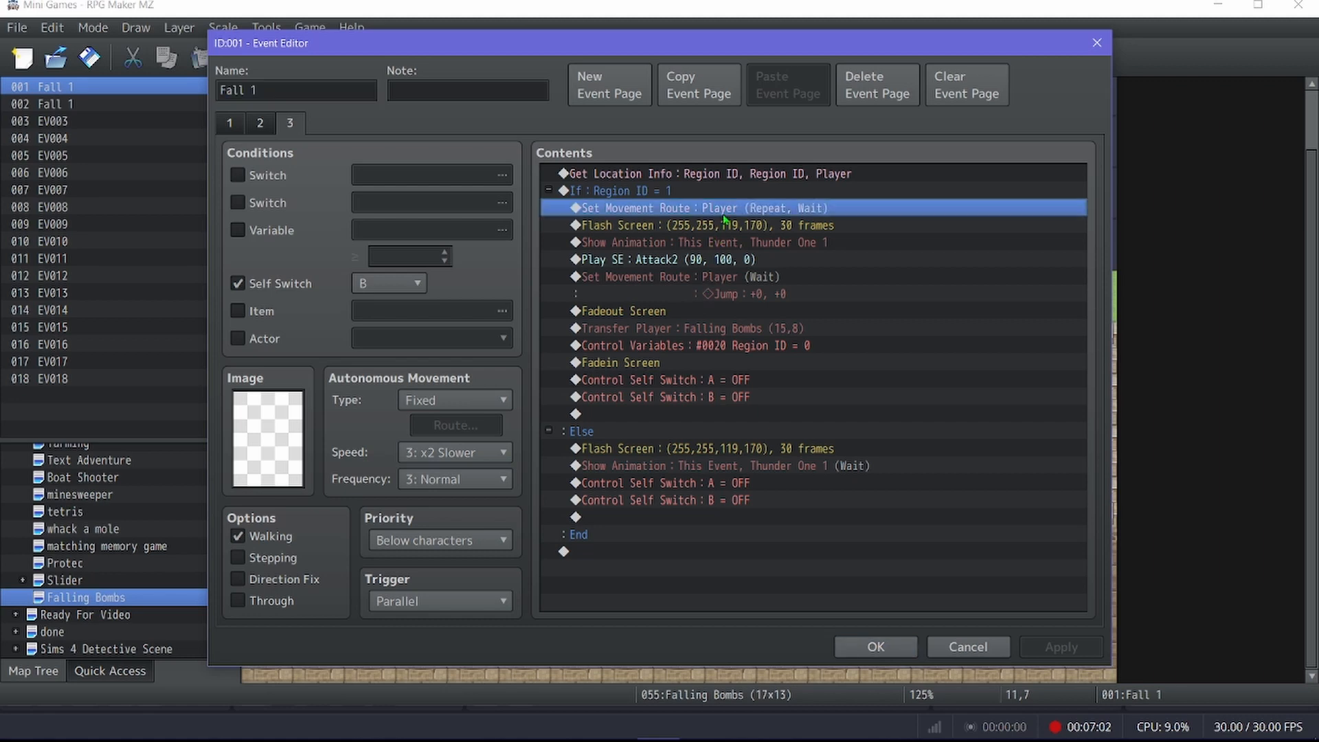
double_click(723, 217)
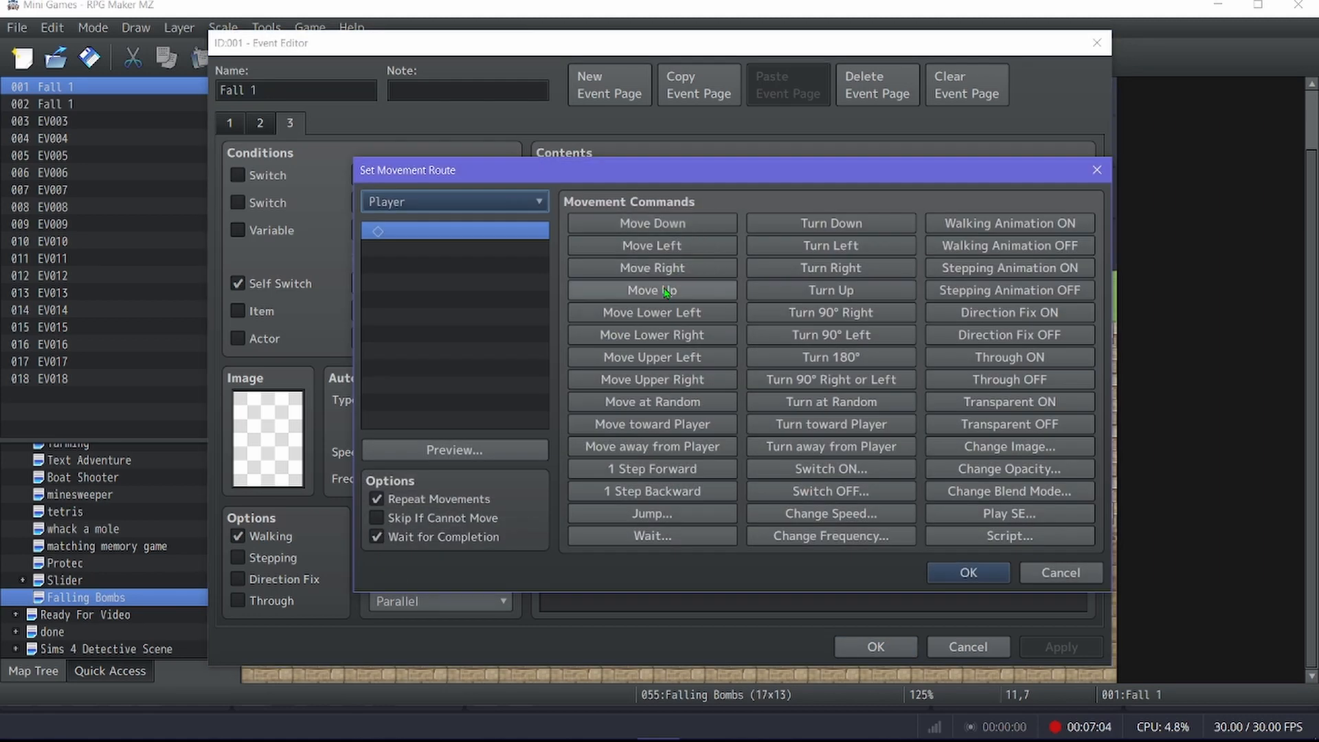
click(406, 517)
click(459, 539)
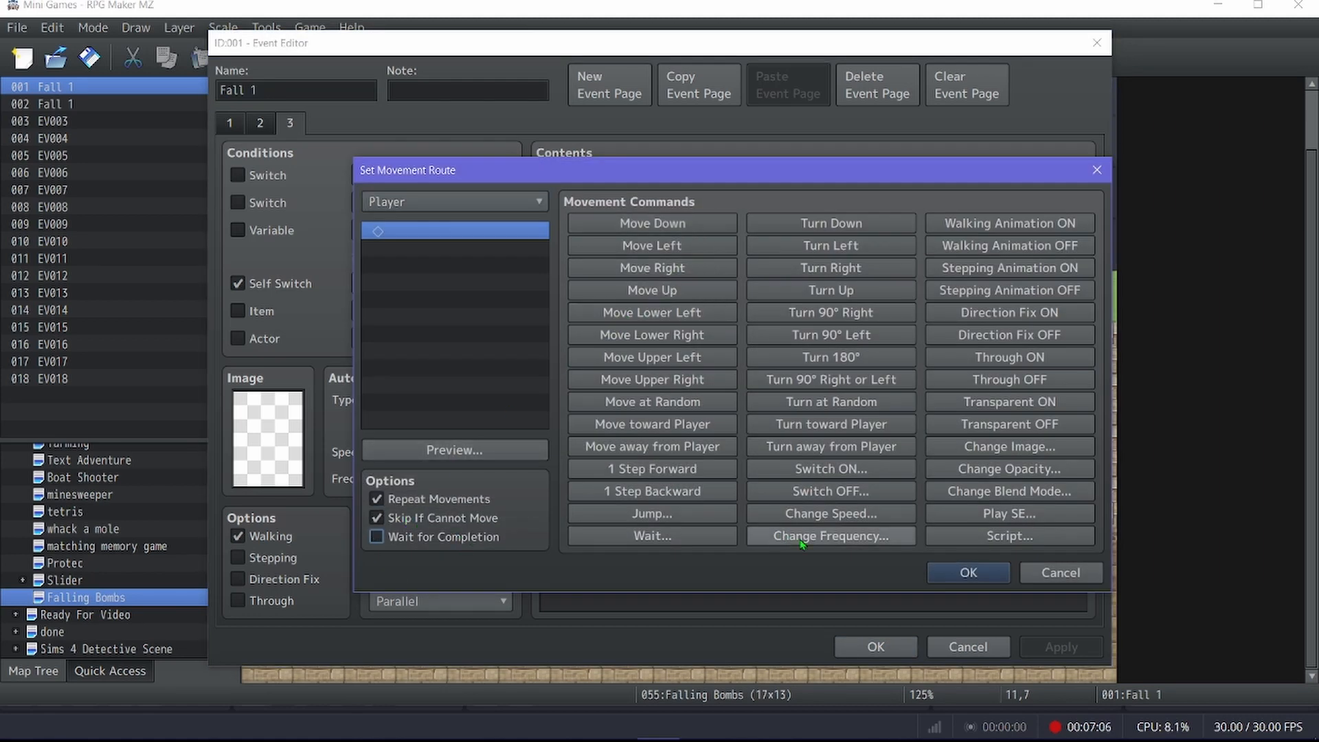
click(968, 572)
click(876, 647)
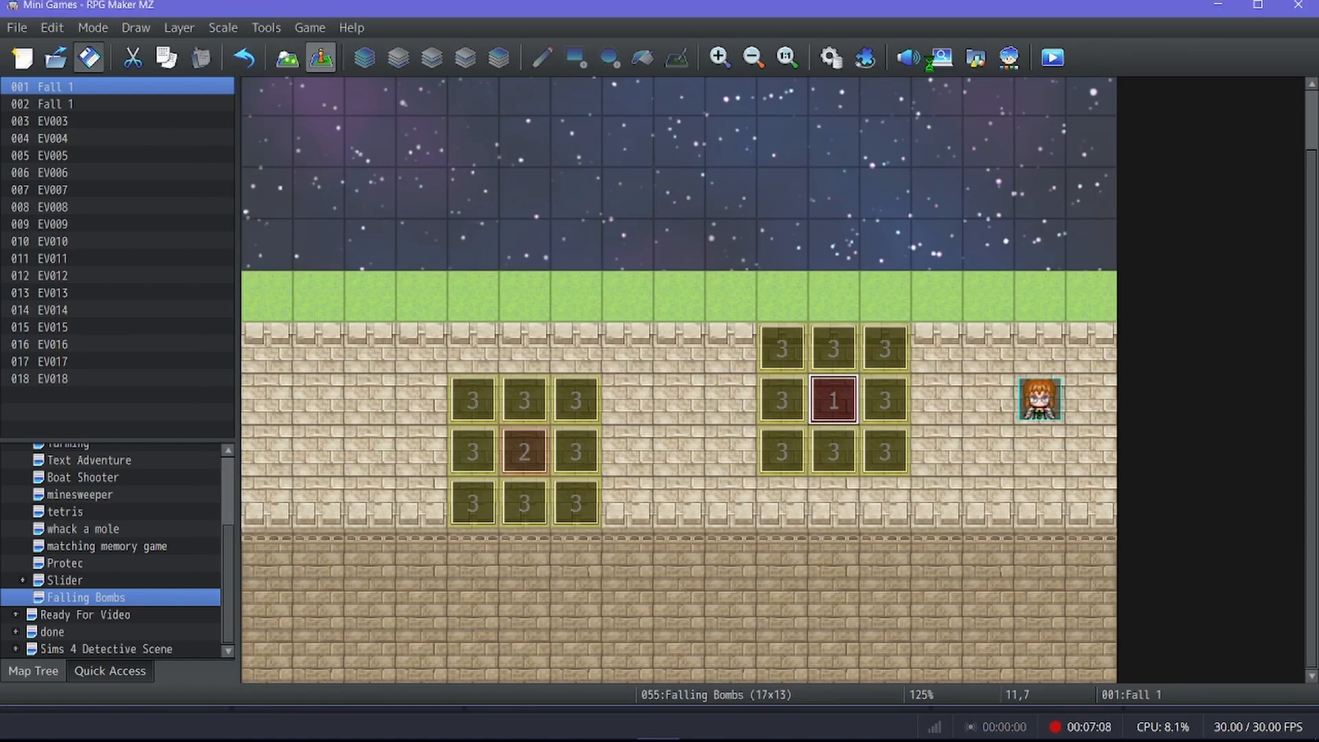
click(1053, 57)
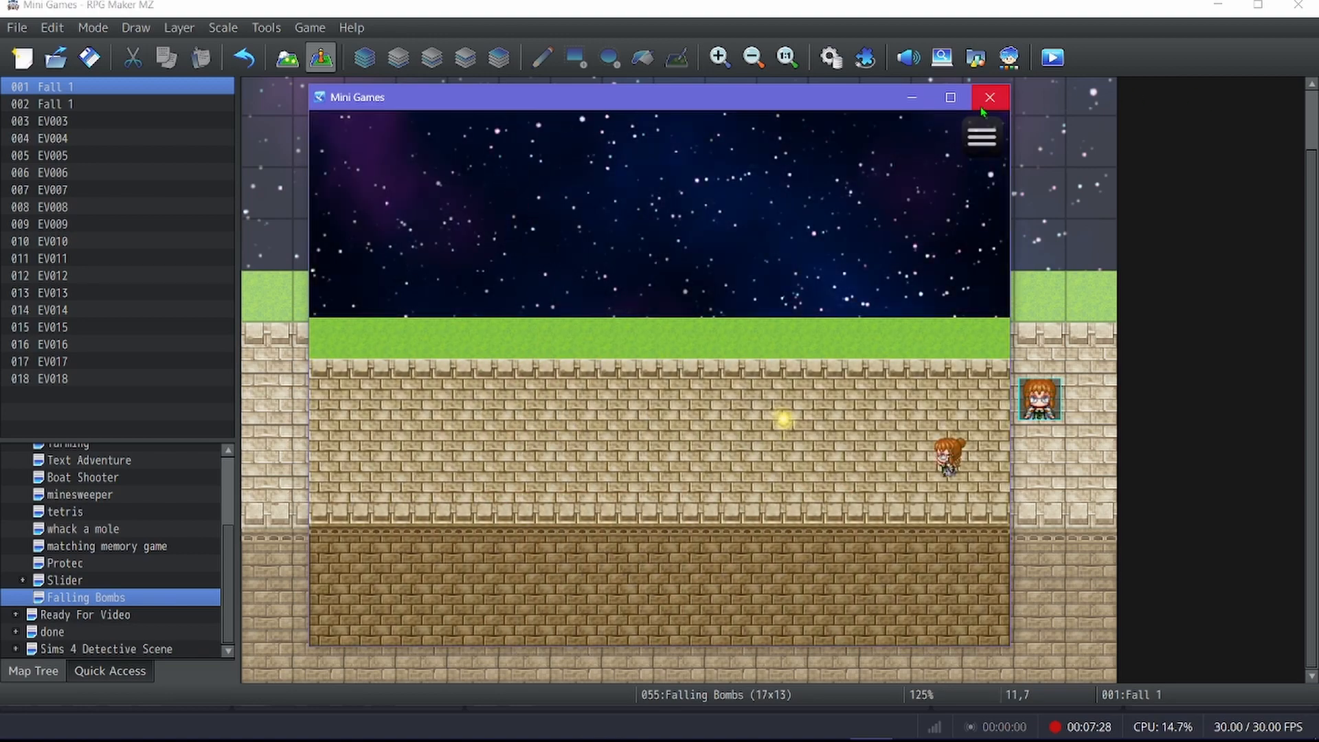
click(983, 107)
- Delete the empty Player movement route from the Region ID = 1 branch on page 3 of the region 1 event, and save the project
double_click(824, 388)
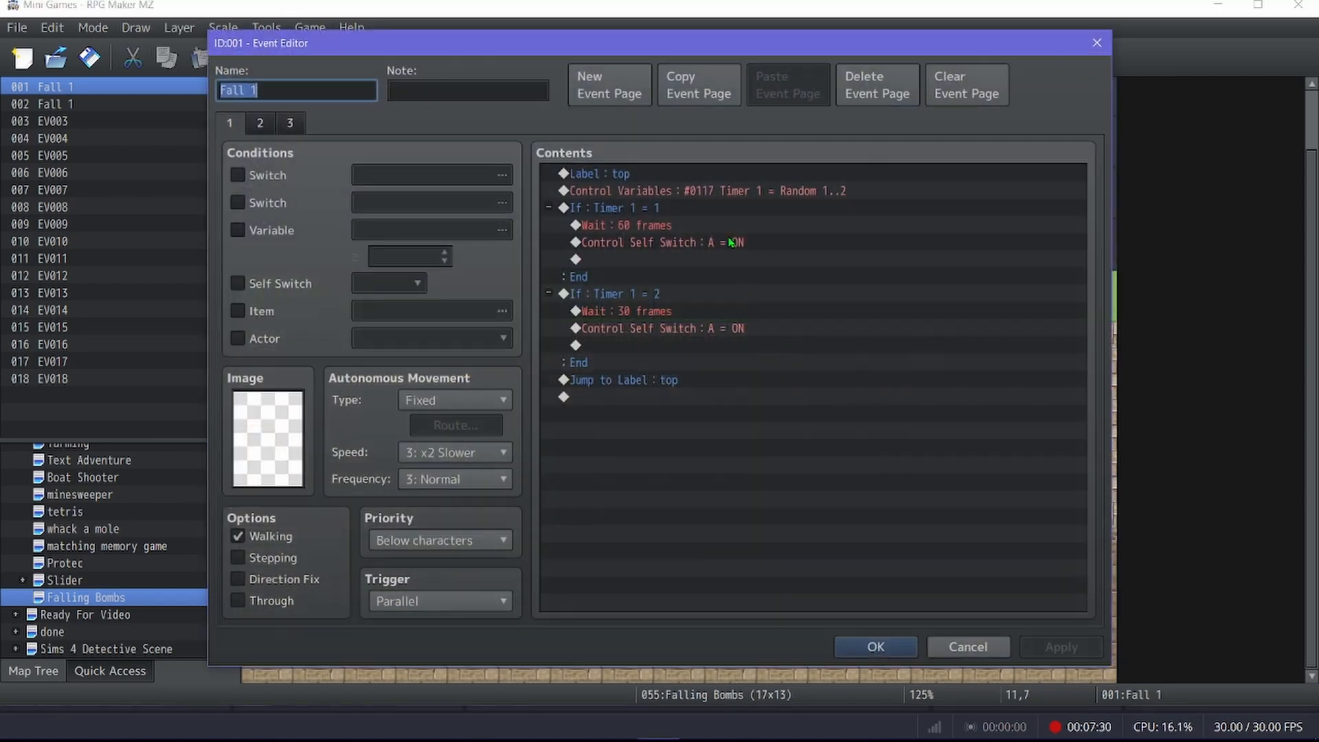
click(297, 126)
click(665, 208)
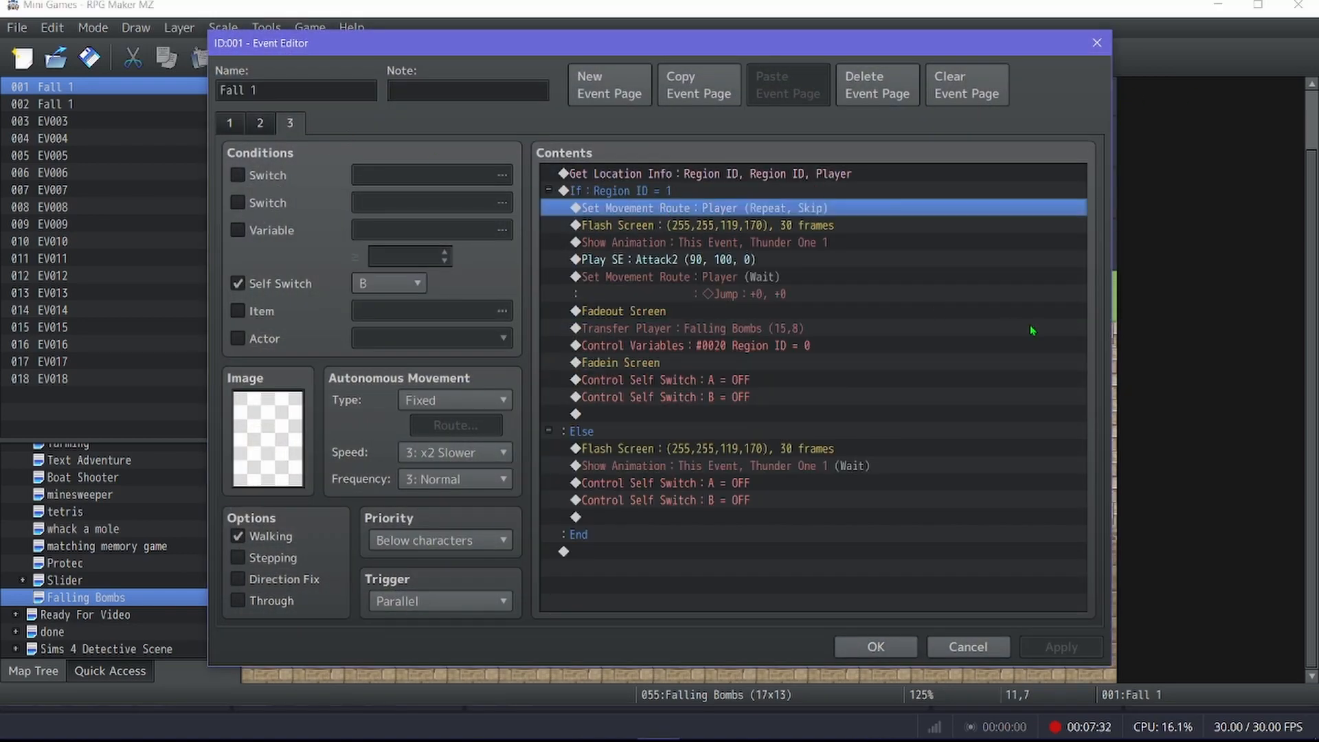
key(Delete)
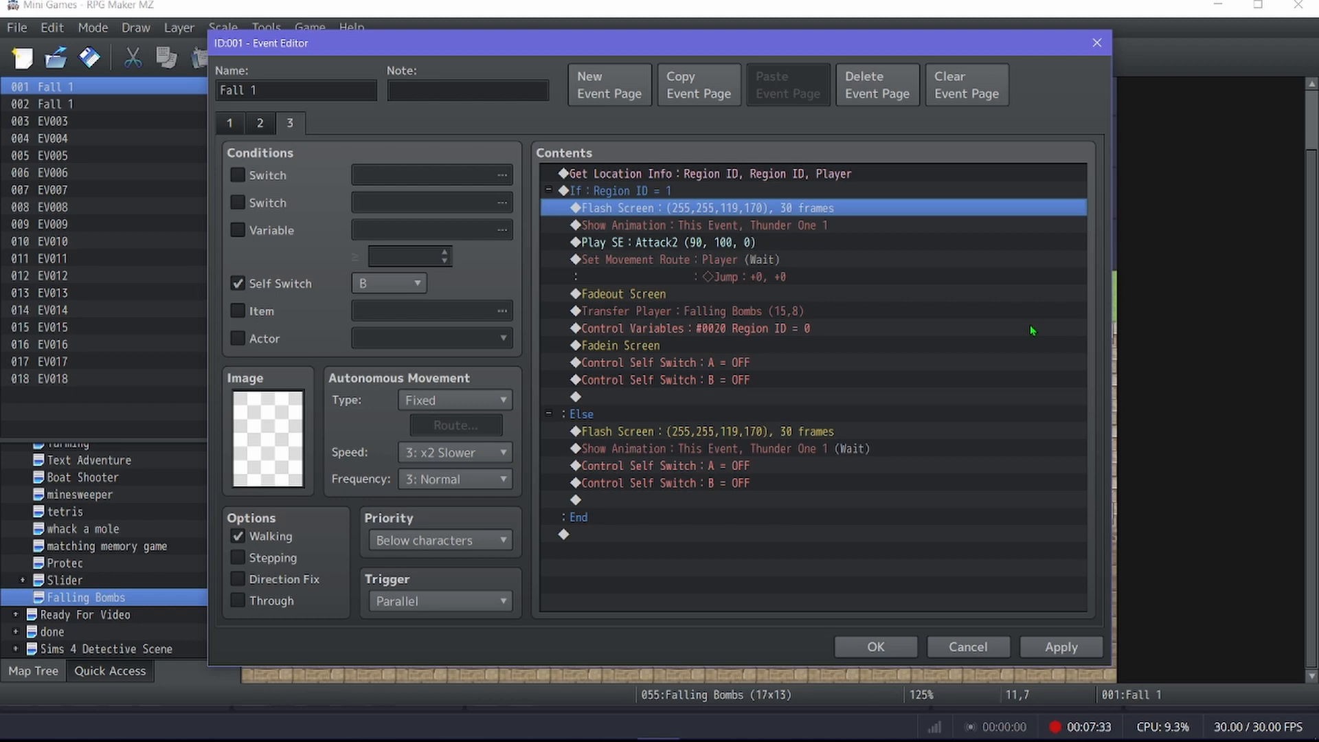
click(865, 646)
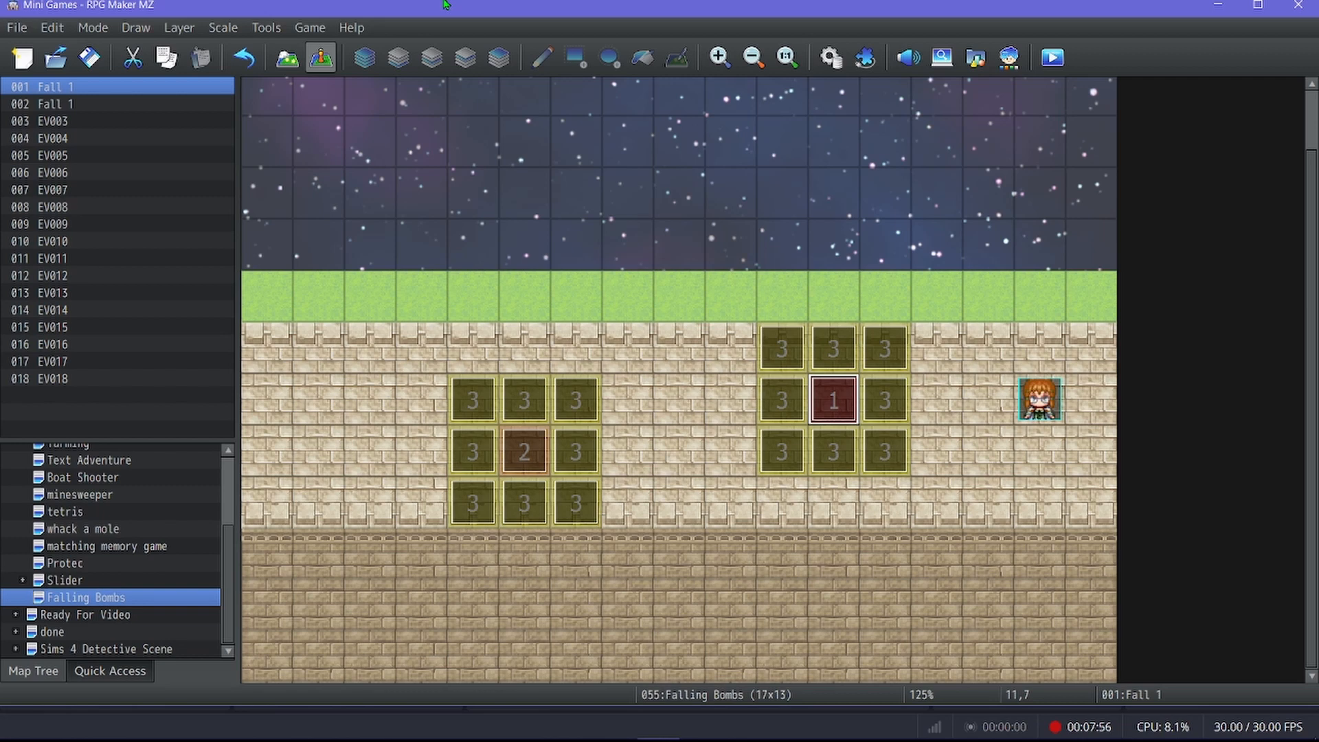
click(89, 57)
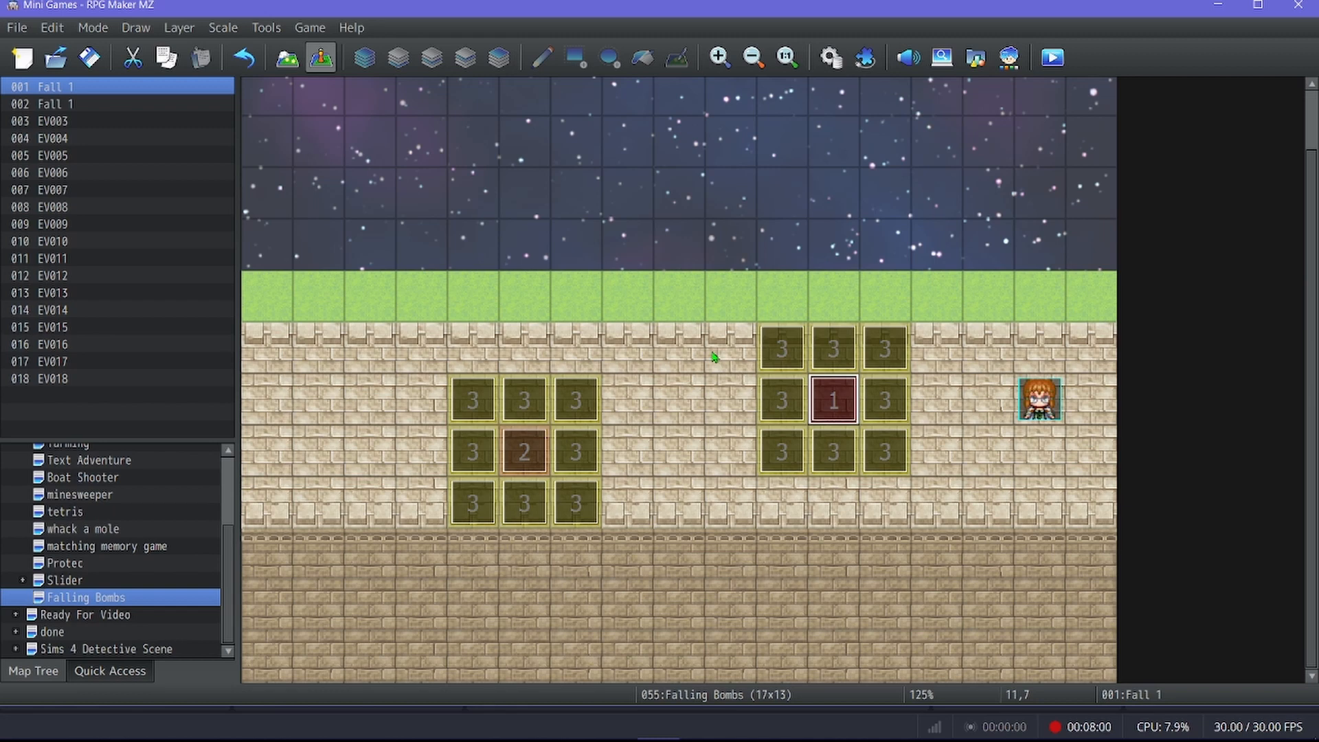